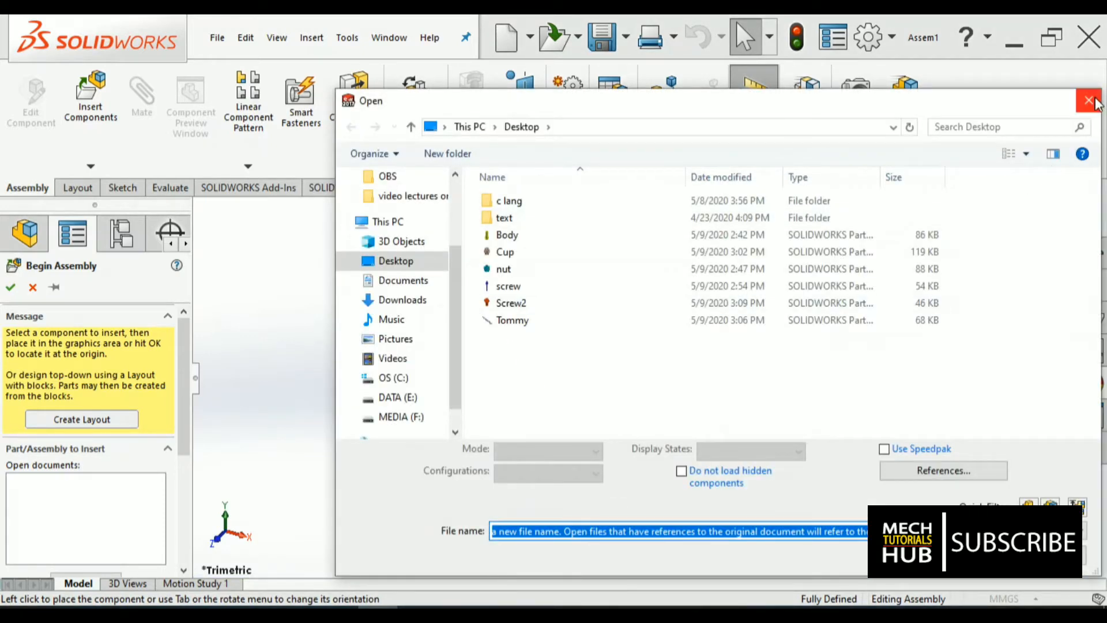
Insert the Body part from the Desktop as the assembly's first component and place it in the graphics area.
{"action": "key", "text": "Escape"}
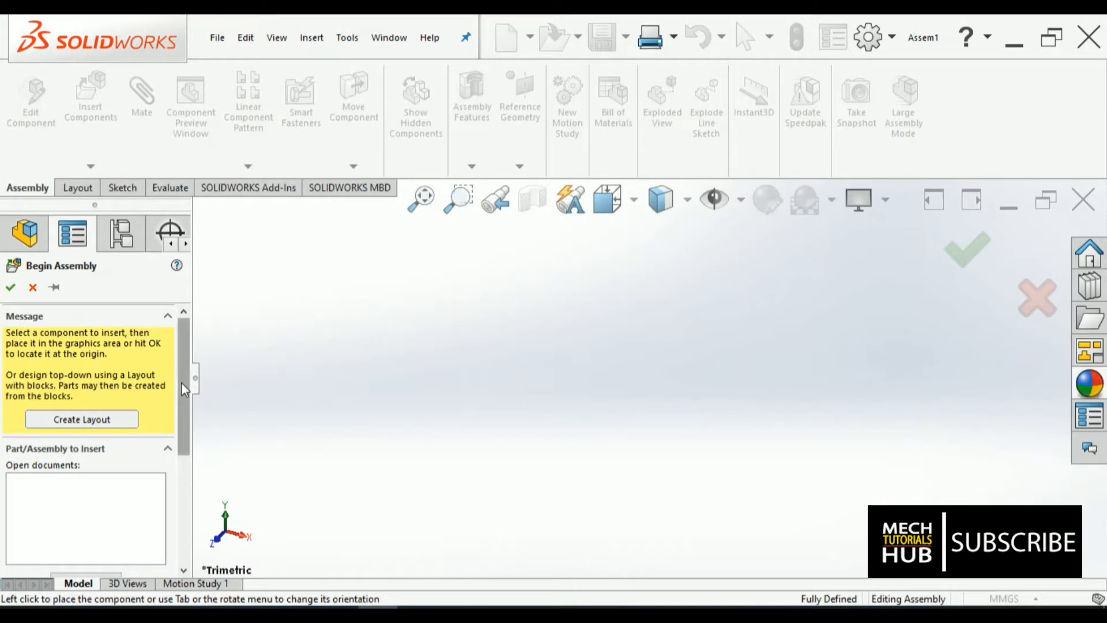
{"action": "left_click_drag", "start_coordinate": [182, 383], "coordinate": [181, 422]}
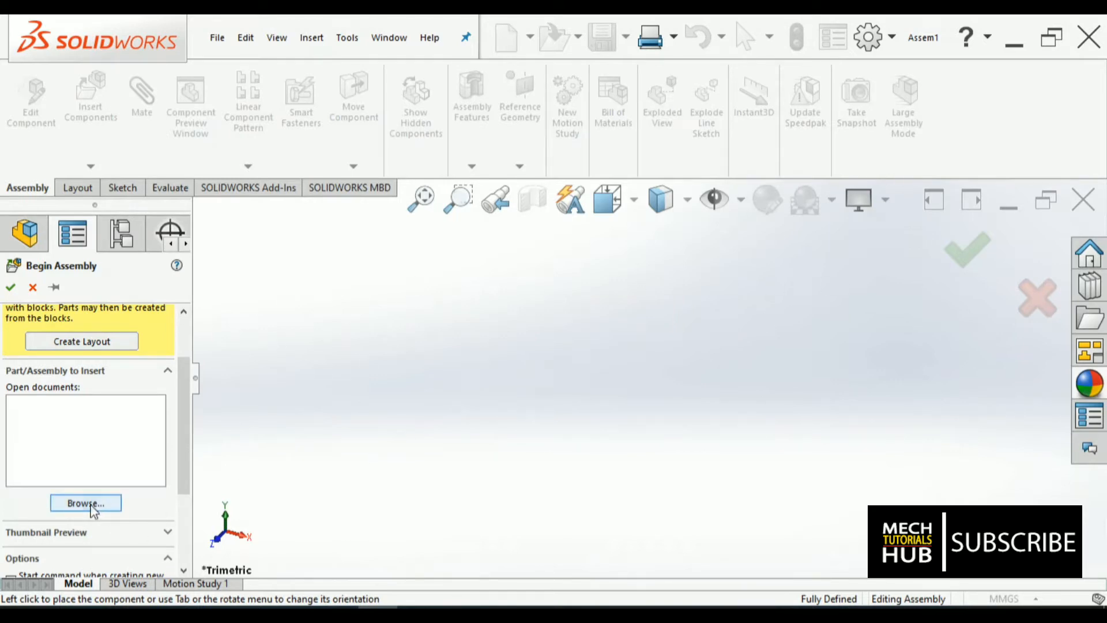
{"action": "left_click", "coordinate": [113, 503]}
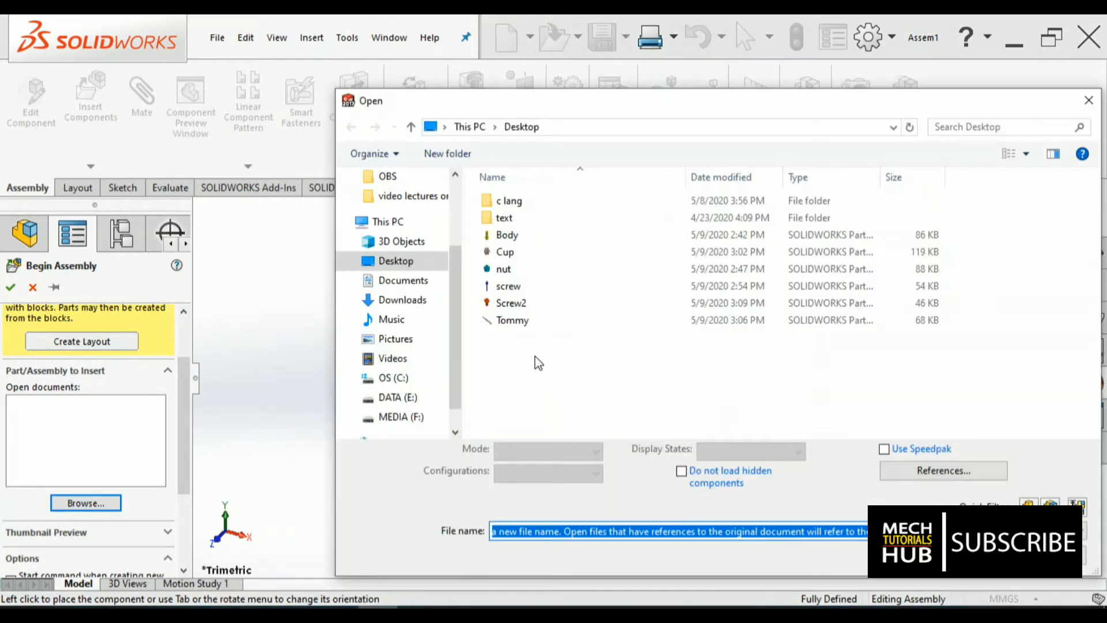
{"action": "left_click", "coordinate": [507, 236]}
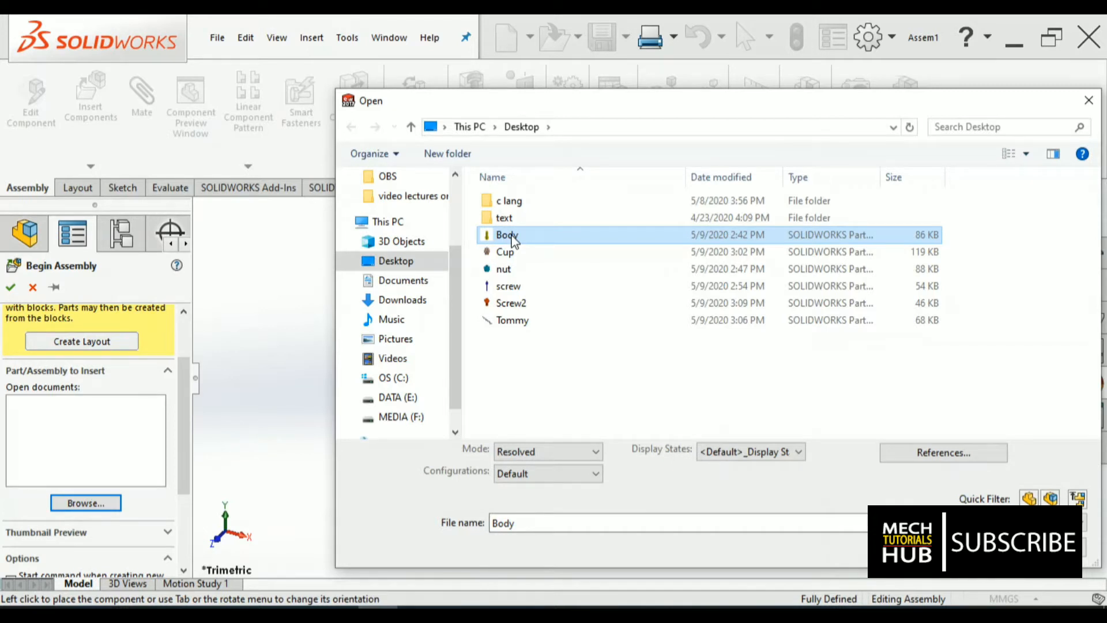
{"action": "key", "text": "Return"}
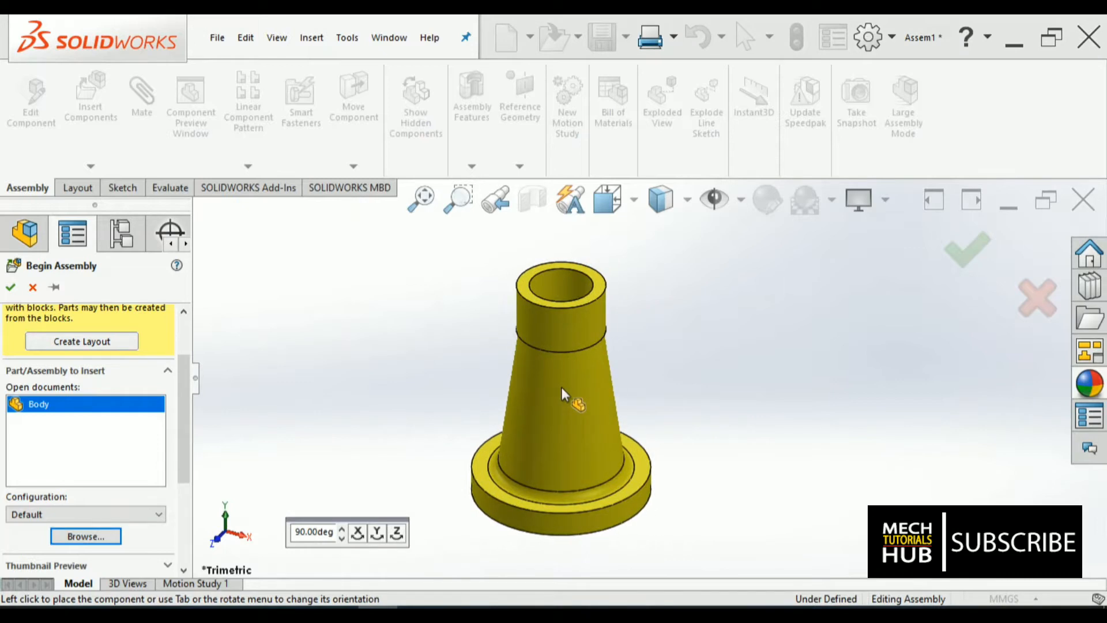
{"action": "left_click", "coordinate": [562, 388]}
{"action": "left_click", "coordinate": [563, 388]}
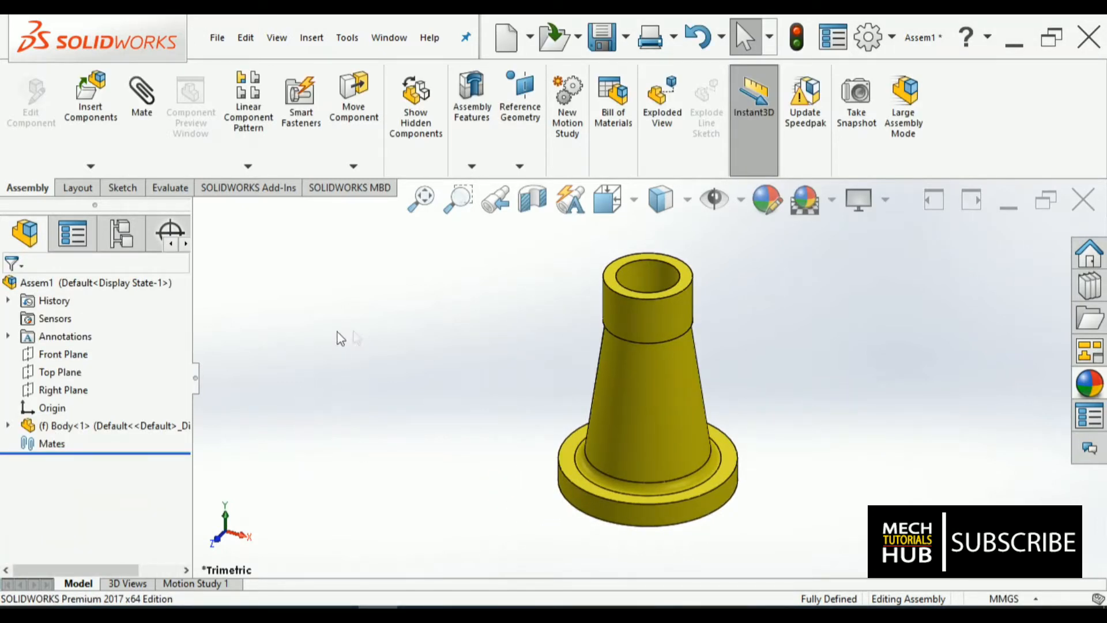
Check the screw jack reference drawing, and insert the nut part from the Desktop beside the upper end of the body.
{"action": "left_click", "coordinate": [91, 112]}
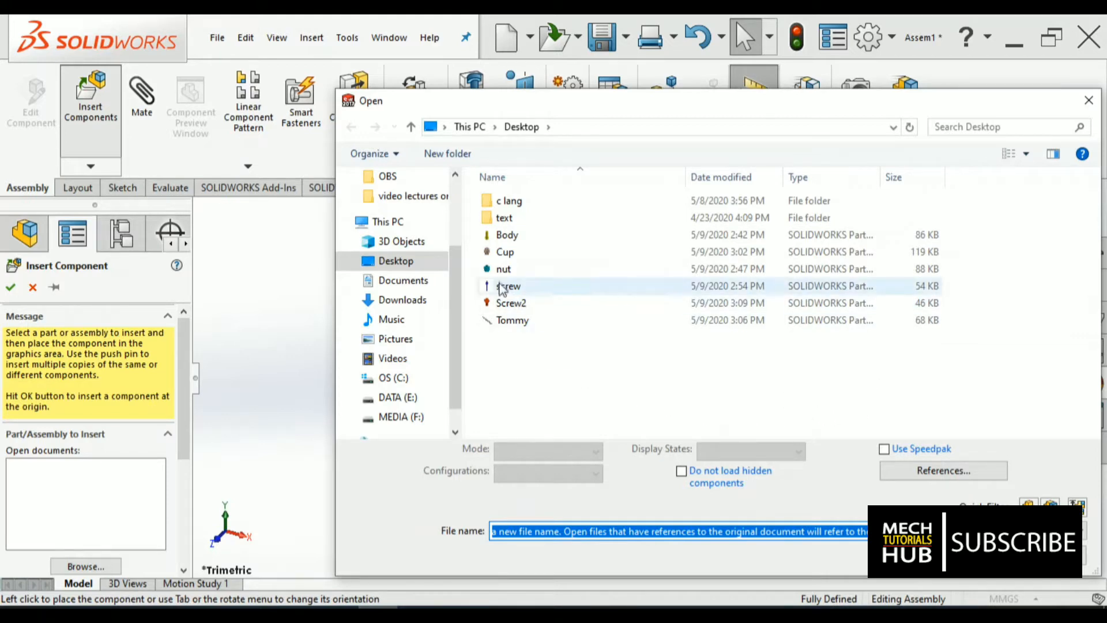
{"action": "left_click", "coordinate": [300, 615]}
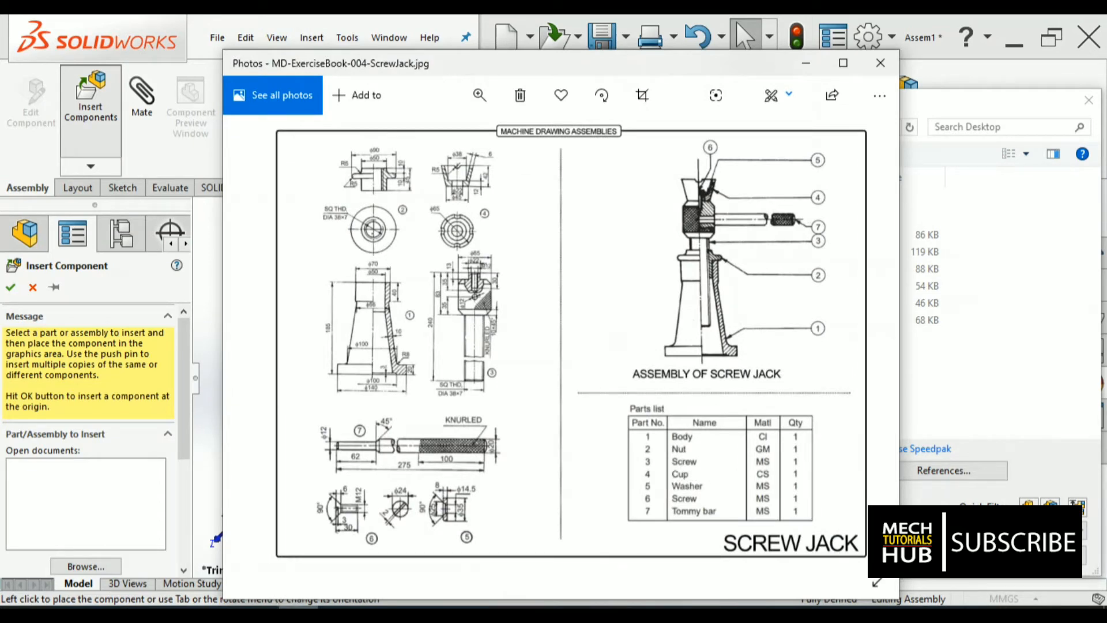
{"action": "left_click", "coordinate": [303, 615]}
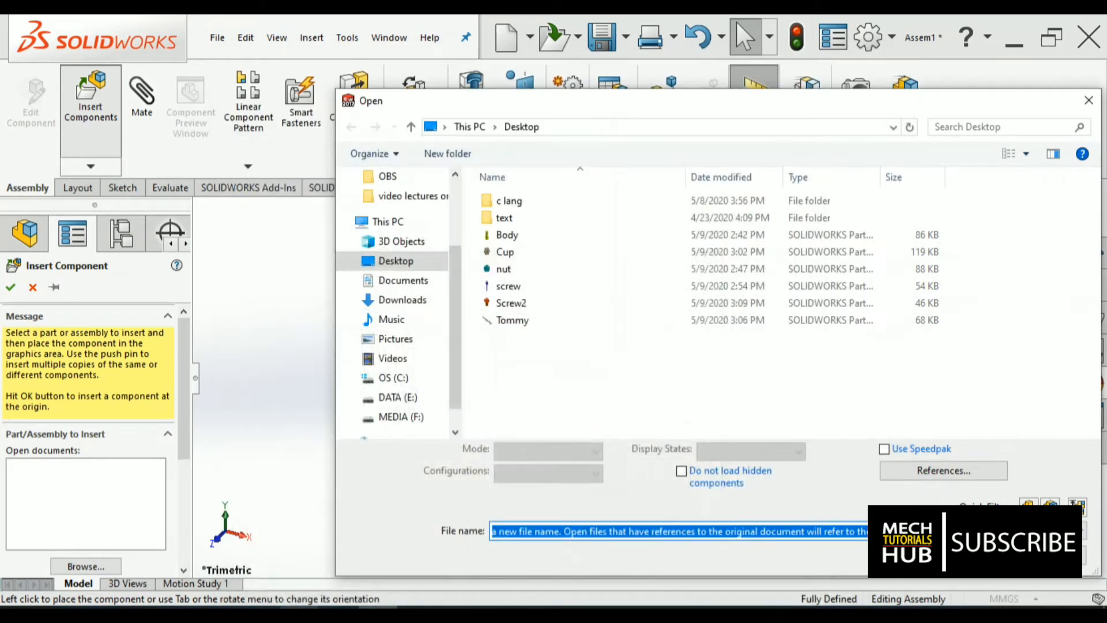
{"action": "left_click", "coordinate": [506, 270]}
{"action": "left_click", "coordinate": [980, 547]}
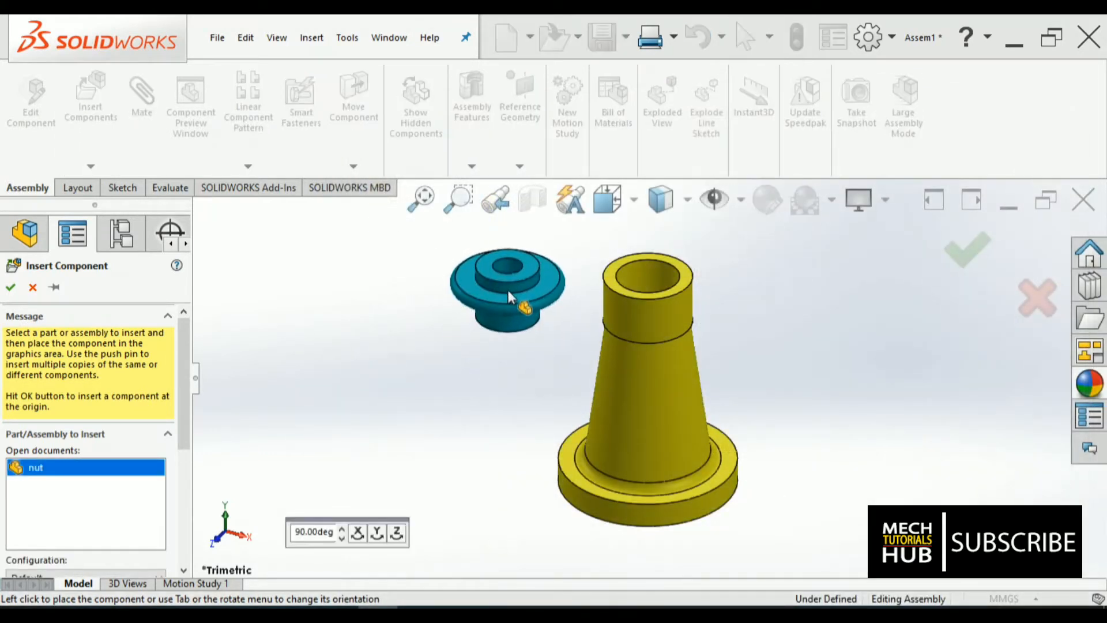
{"action": "left_click", "coordinate": [507, 291]}
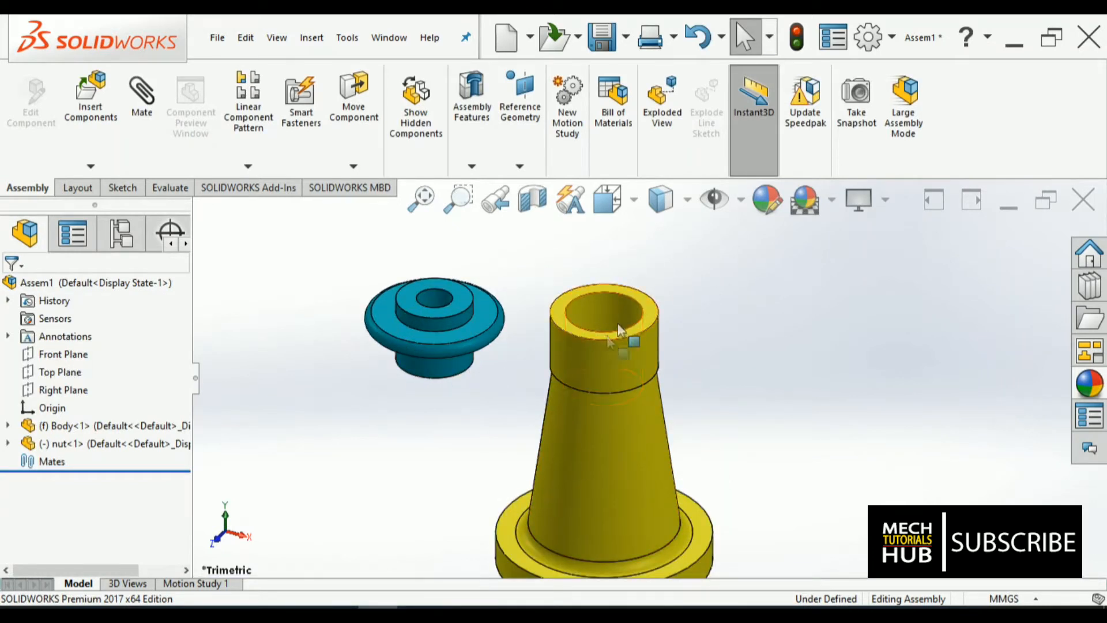
Add a concentric mate between the nut's lower cylindrical face and the bore of the body.
{"action": "middle_click_drag", "start_coordinate": [647, 426], "coordinate": [649, 333]}
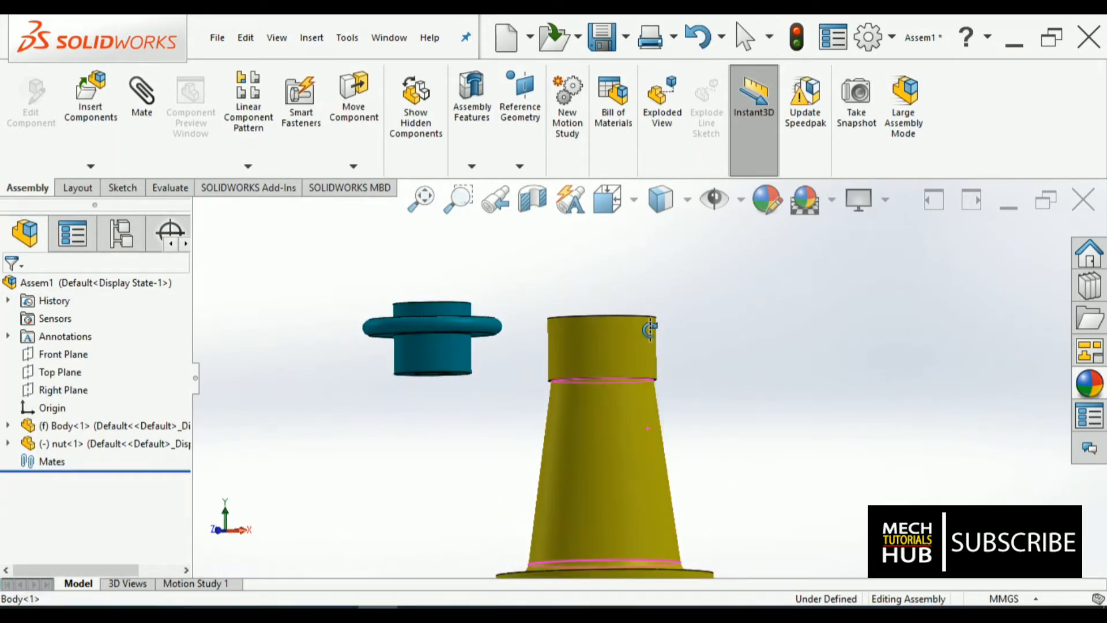
{"action": "scroll", "coordinate": [587, 320], "scroll_direction": "down", "scroll_amount": 3}
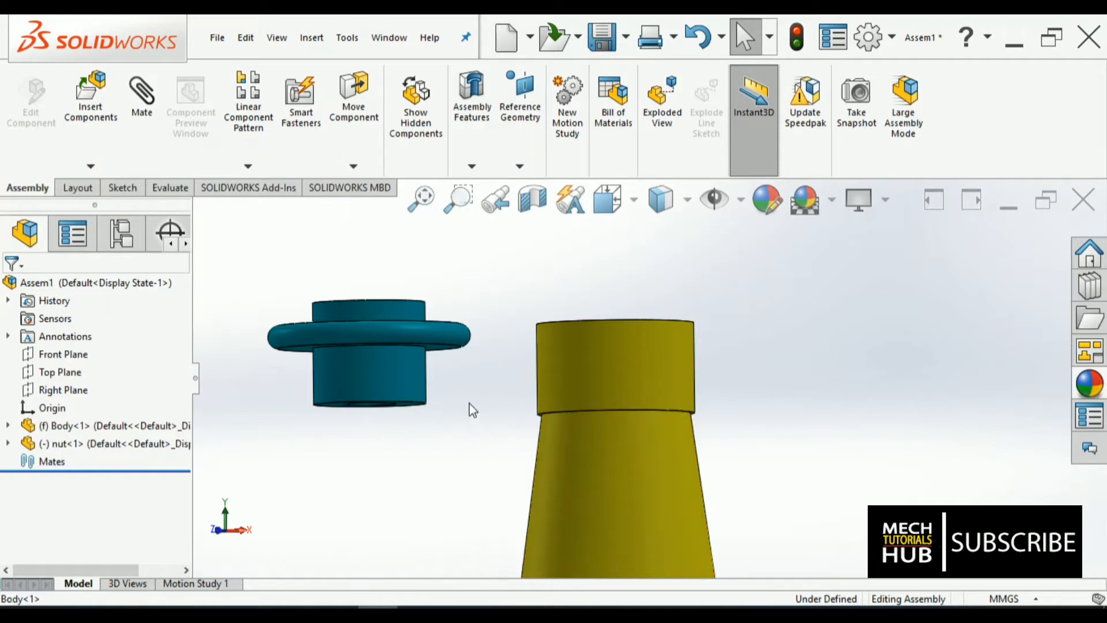
{"action": "middle_click_drag", "start_coordinate": [474, 382], "coordinate": [452, 388]}
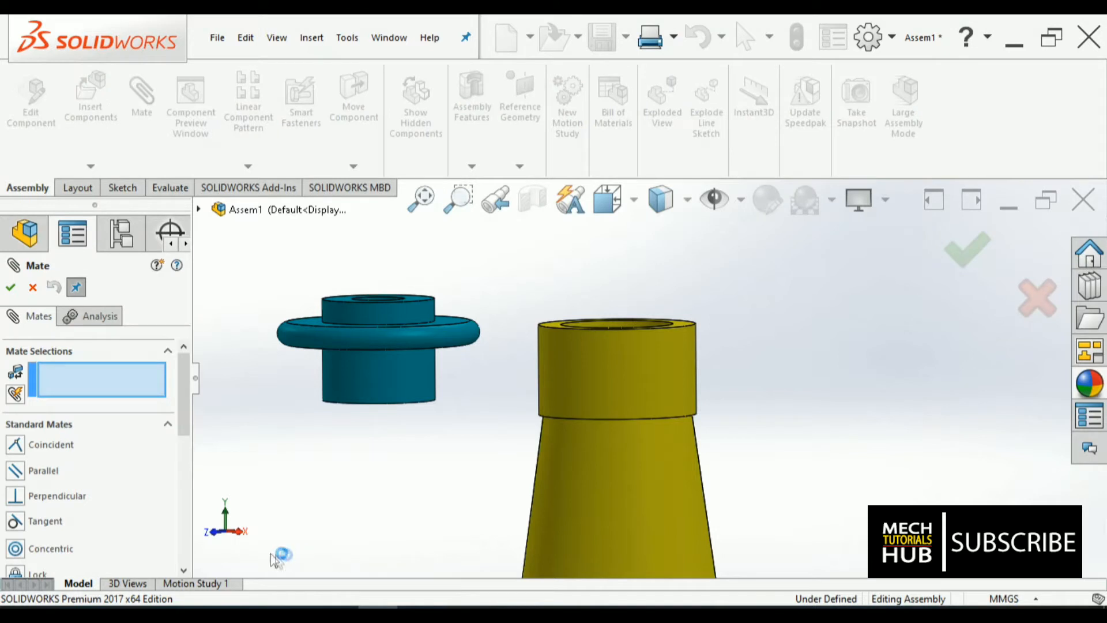
{"action": "left_click", "coordinate": [400, 393]}
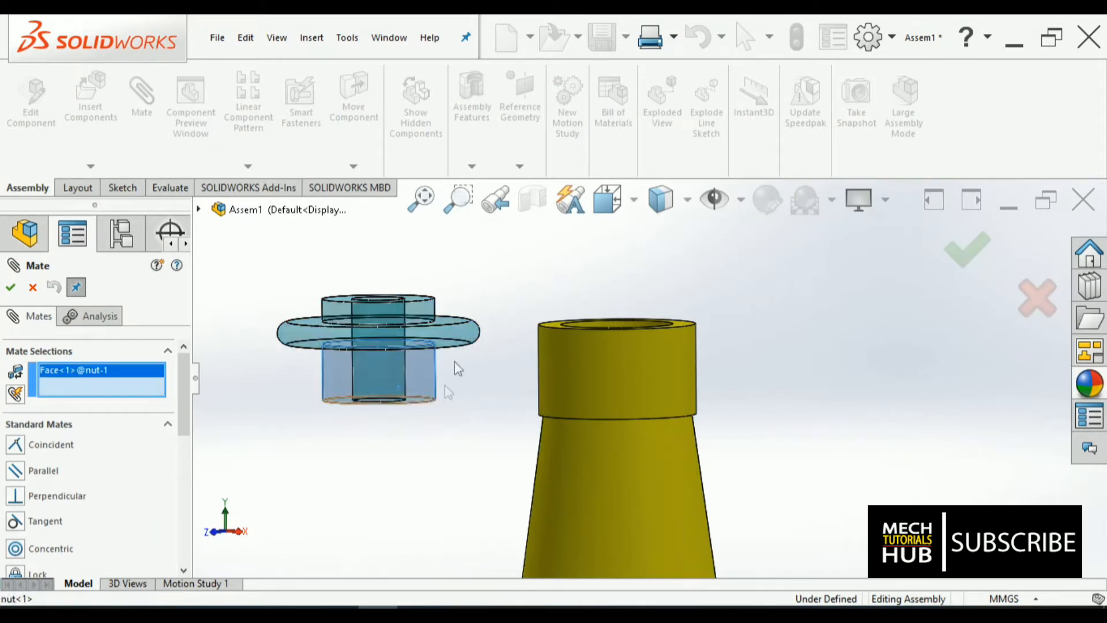
{"action": "middle_click_drag", "start_coordinate": [485, 278], "coordinate": [478, 369]}
{"action": "left_click", "coordinate": [590, 306]}
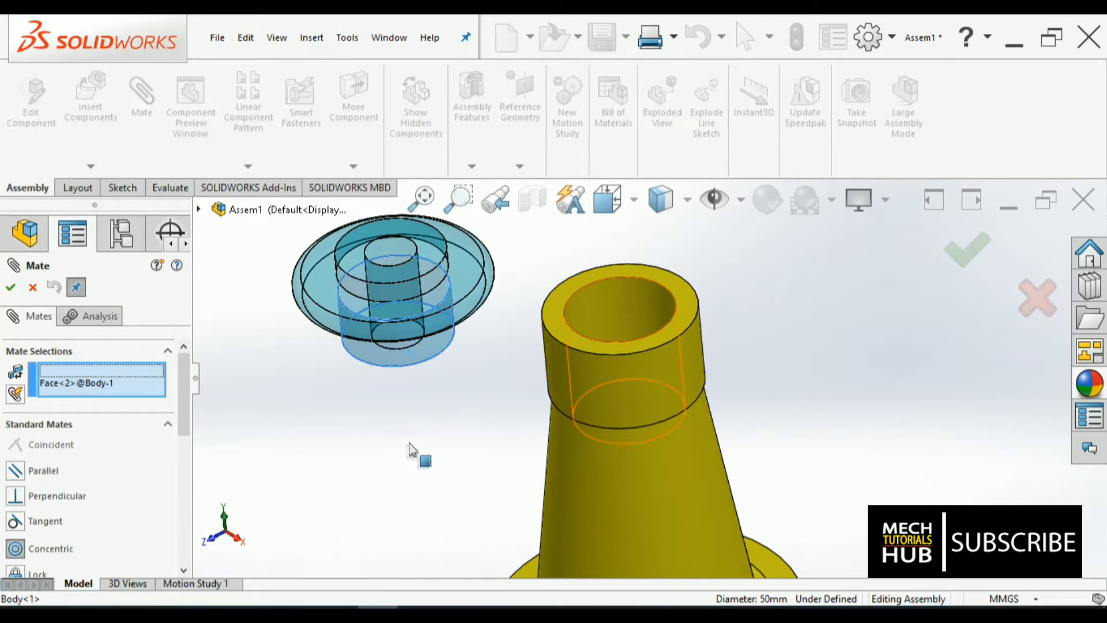
{"action": "left_click", "coordinate": [607, 315]}
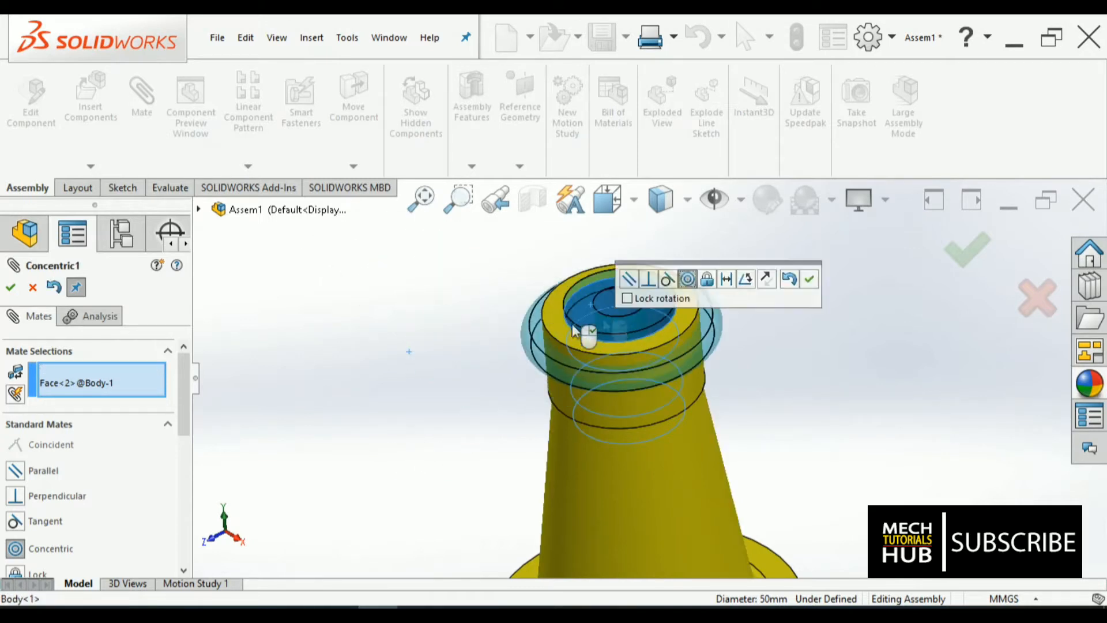
{"action": "left_click", "coordinate": [809, 279]}
Add a coincident mate between the underside of the nut's flange and the body's top face, and finish mating.
{"action": "middle_click_drag", "start_coordinate": [776, 460], "coordinate": [748, 356]}
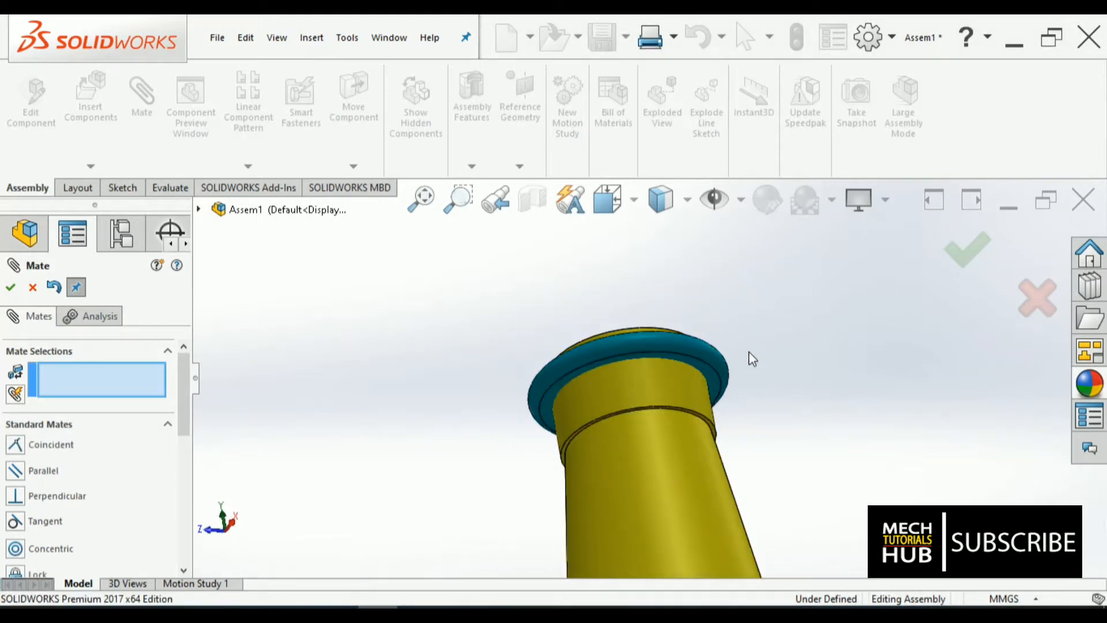
{"action": "scroll", "coordinate": [727, 367], "scroll_direction": "down", "scroll_amount": 3}
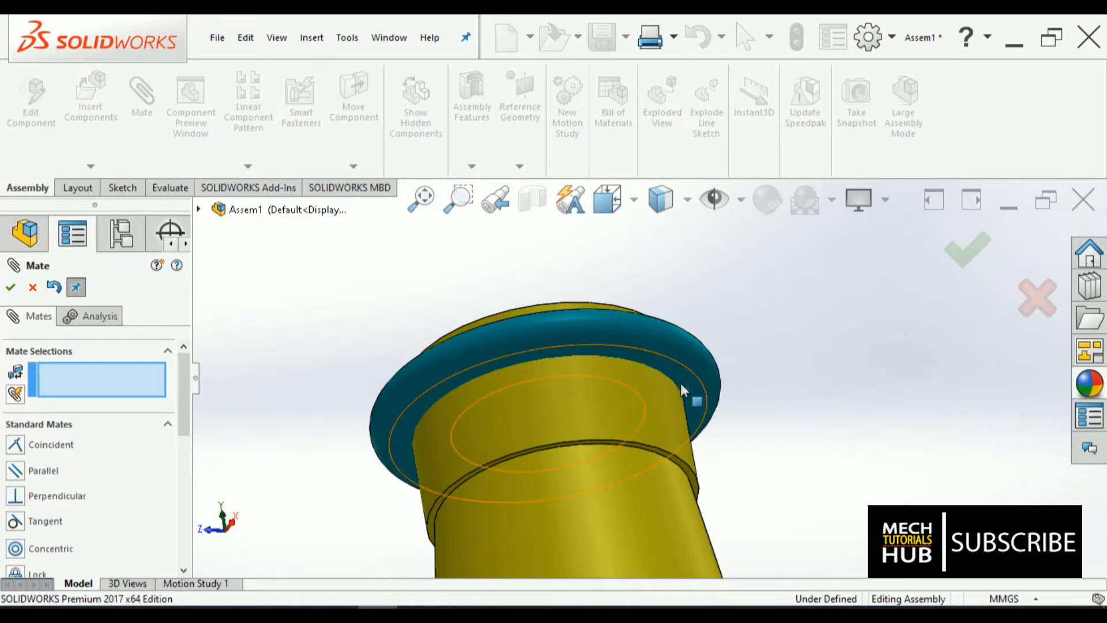
{"action": "middle_click_drag", "start_coordinate": [698, 391], "coordinate": [712, 306]}
{"action": "scroll", "coordinate": [736, 371], "scroll_direction": "up", "scroll_amount": 3}
{"action": "scroll", "coordinate": [737, 371], "scroll_direction": "down", "scroll_amount": 2}
{"action": "middle_click_drag", "start_coordinate": [737, 370], "coordinate": [722, 289]}
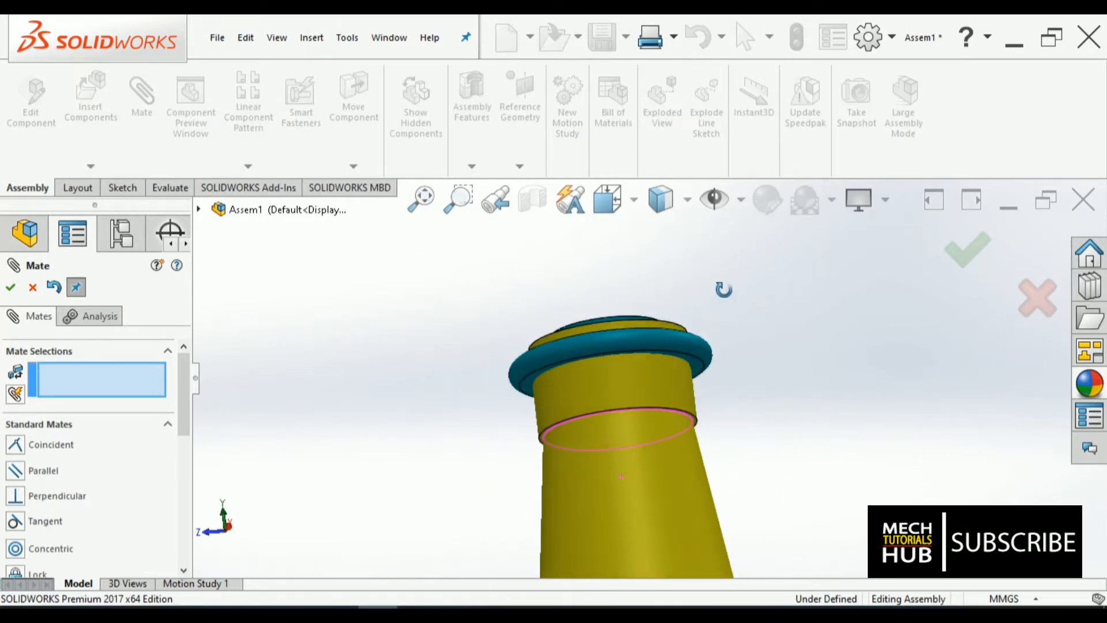
{"action": "middle_click_drag", "start_coordinate": [740, 426], "coordinate": [698, 323]}
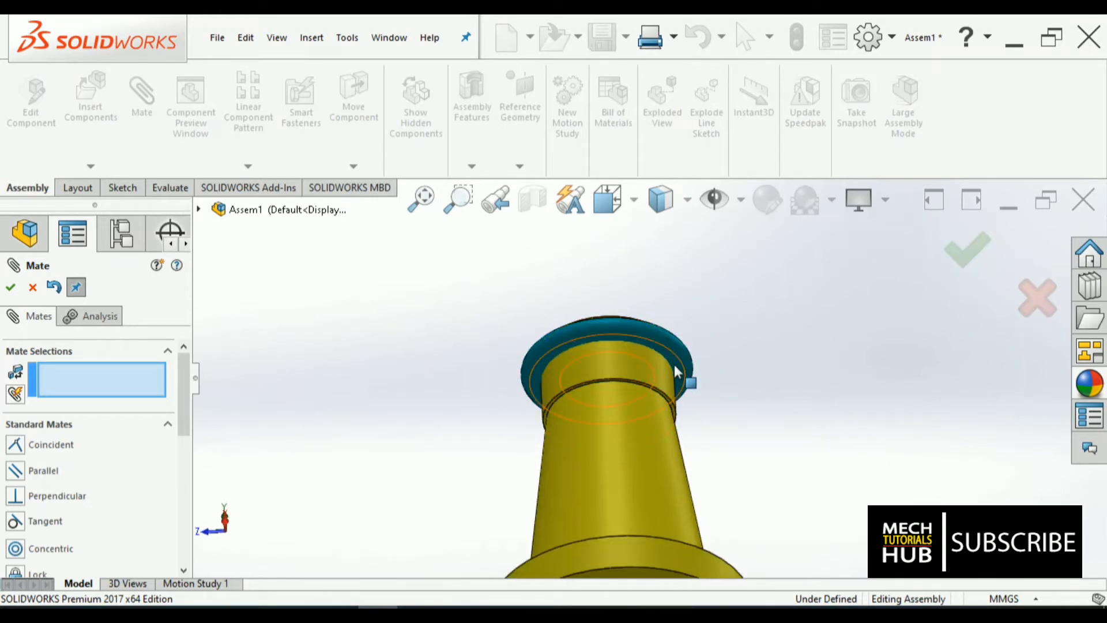
{"action": "left_click", "coordinate": [684, 382]}
{"action": "middle_click_drag", "start_coordinate": [737, 354], "coordinate": [723, 563]}
{"action": "left_click", "coordinate": [662, 323]}
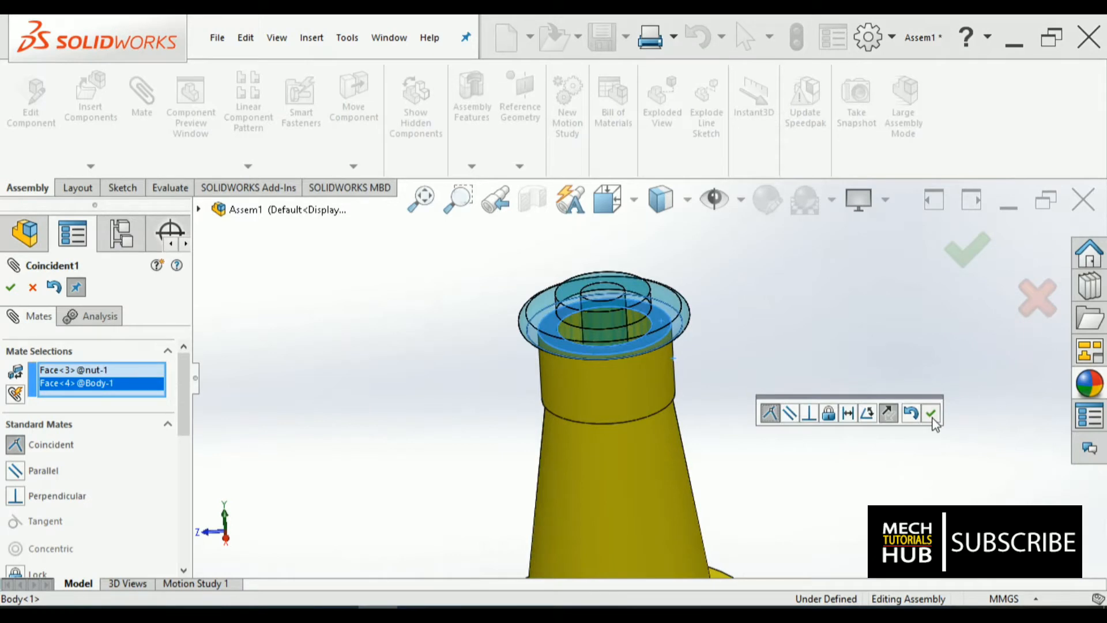
{"action": "left_click", "coordinate": [931, 413]}
{"action": "middle_click_drag", "start_coordinate": [743, 334], "coordinate": [750, 396]}
{"action": "key", "text": "f"}
{"action": "scroll", "coordinate": [664, 313], "scroll_direction": "down", "scroll_amount": 3}
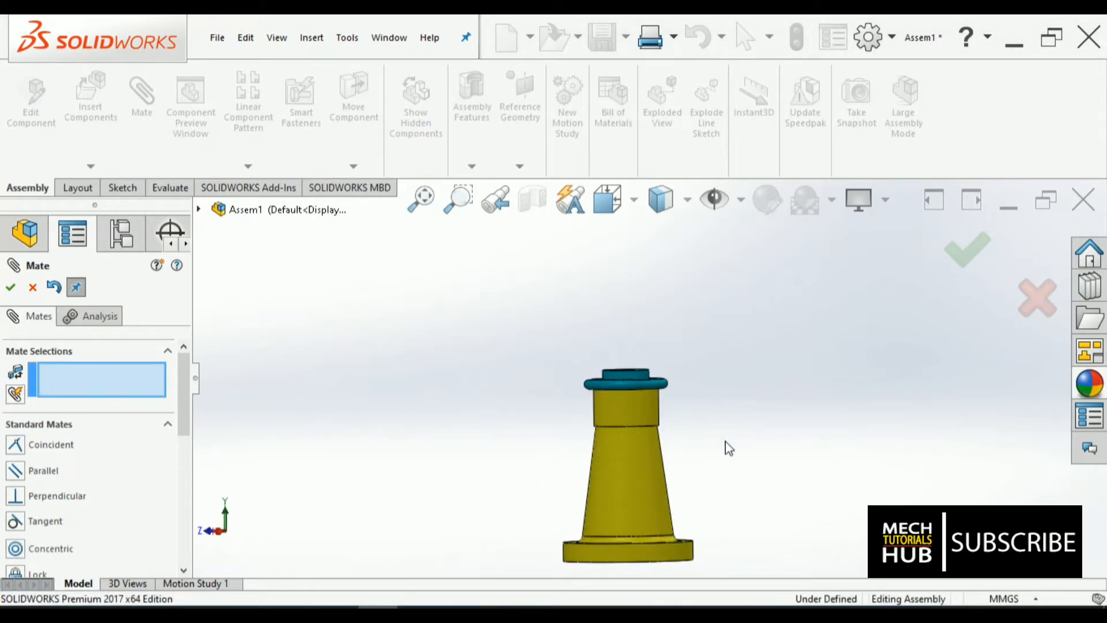
{"action": "scroll", "coordinate": [729, 448], "scroll_direction": "down", "scroll_amount": 1}
{"action": "scroll", "coordinate": [729, 449], "scroll_direction": "up", "scroll_amount": 2}
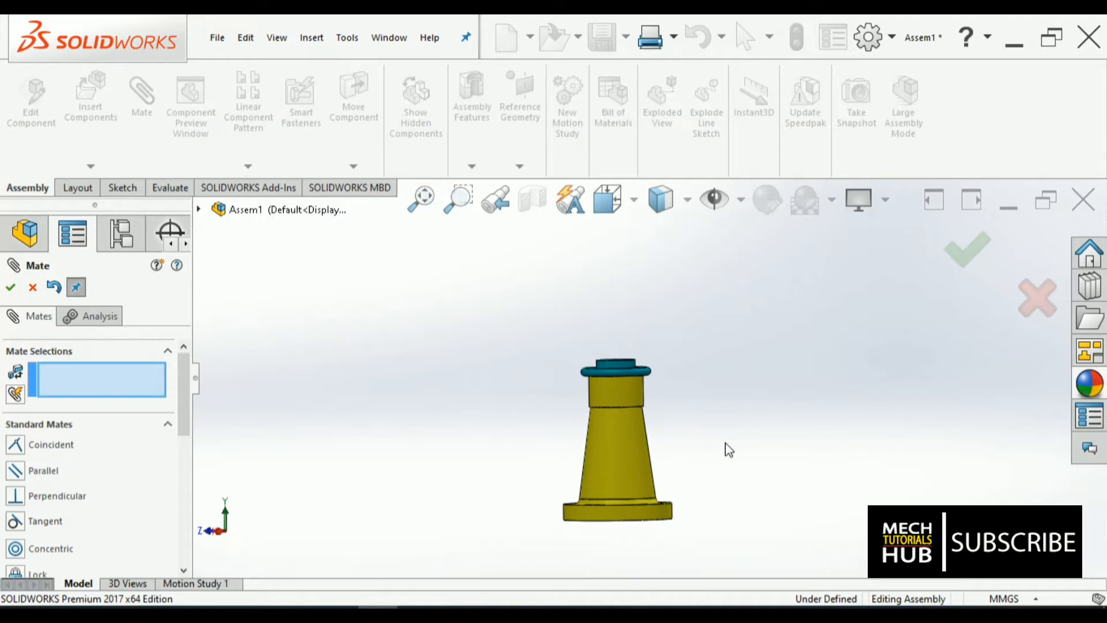
{"action": "left_click", "coordinate": [19, 291]}
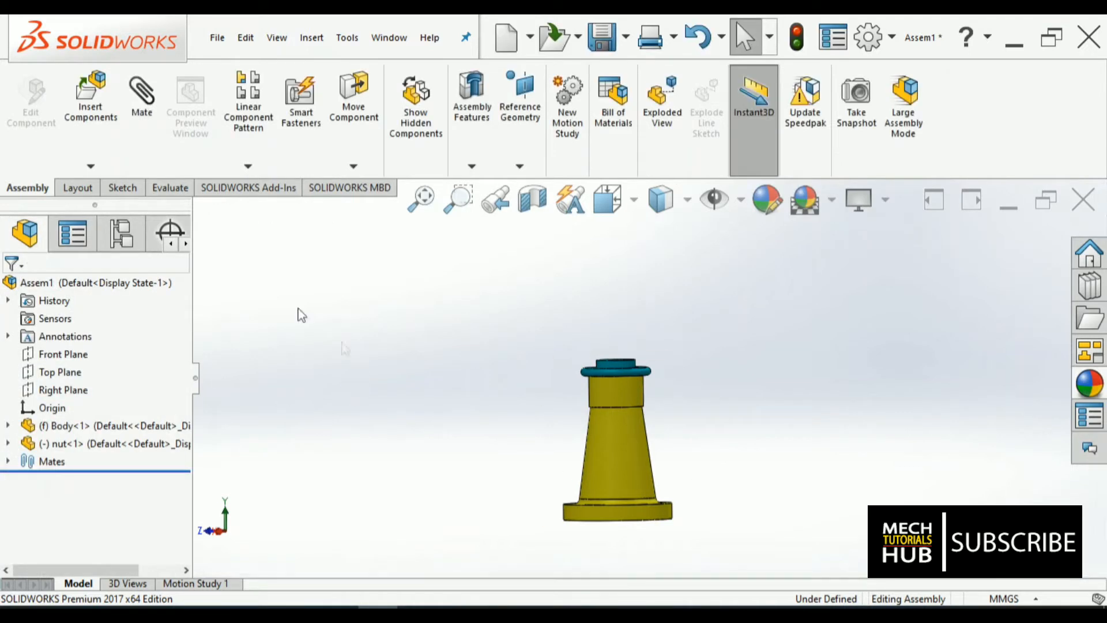
Insert the screw part from the Desktop and place it upright beside the body and nut.
{"action": "left_click", "coordinate": [141, 104]}
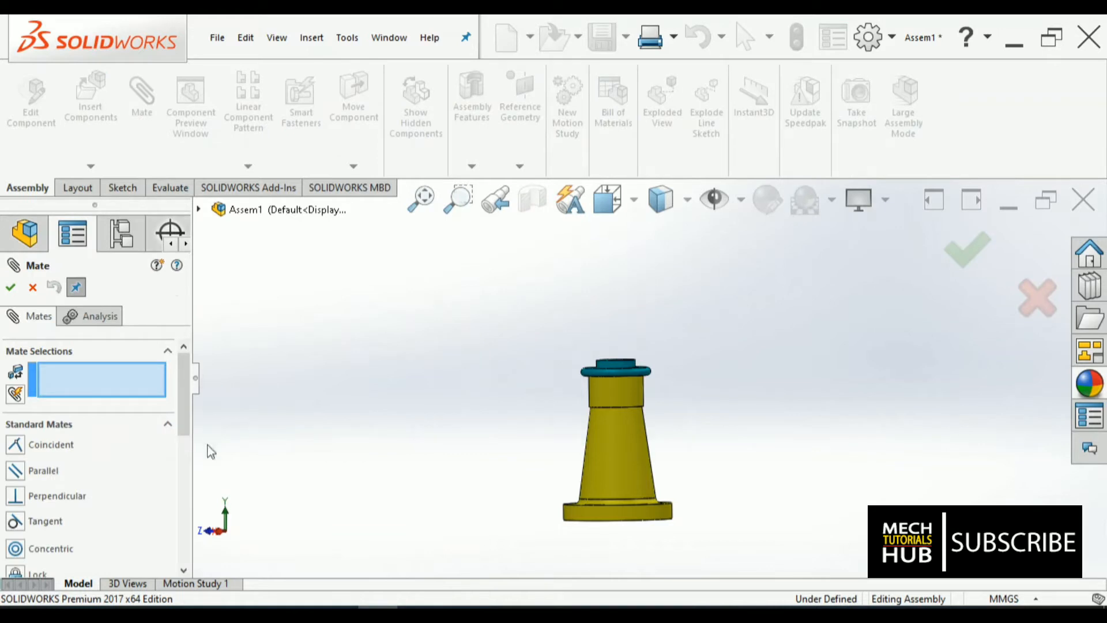
{"action": "left_click", "coordinate": [33, 287]}
{"action": "left_click", "coordinate": [91, 167]}
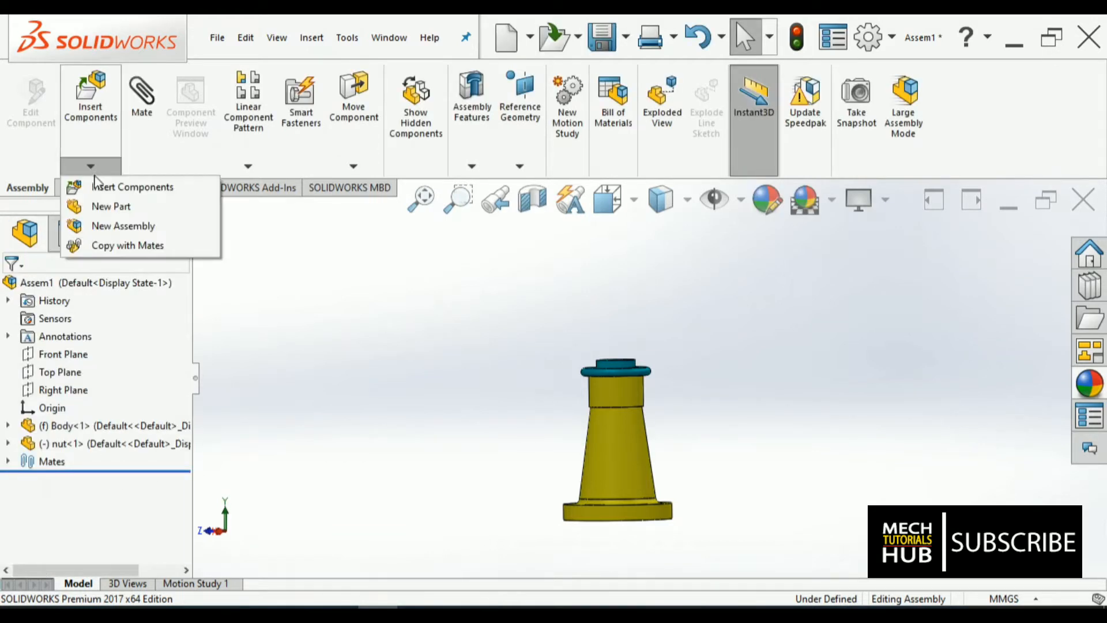
{"action": "left_click", "coordinate": [91, 112]}
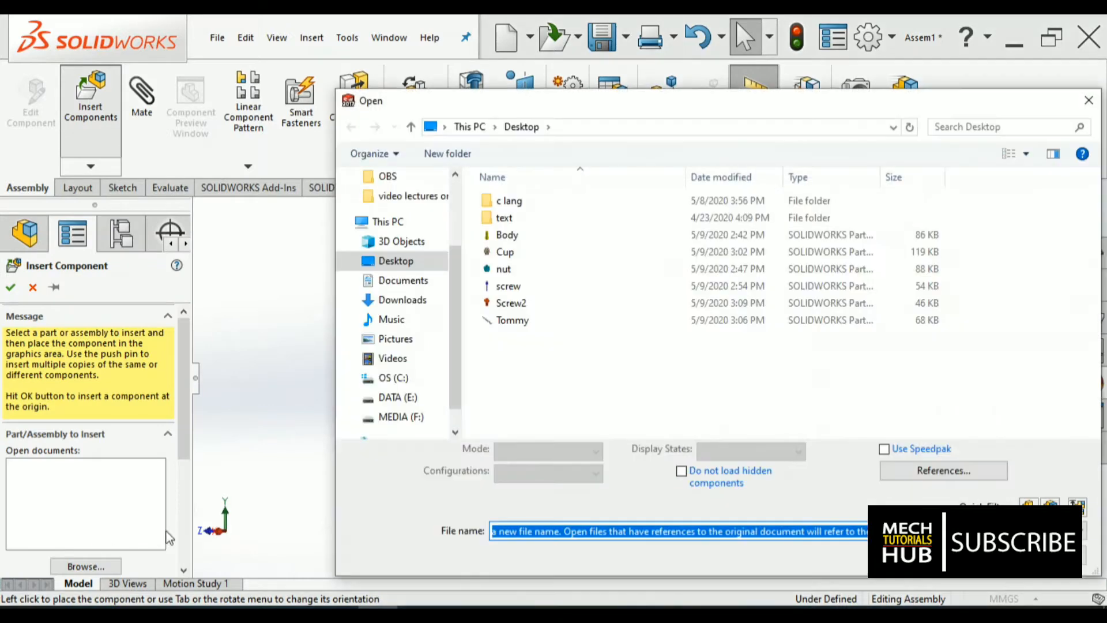
{"action": "left_click", "coordinate": [507, 288]}
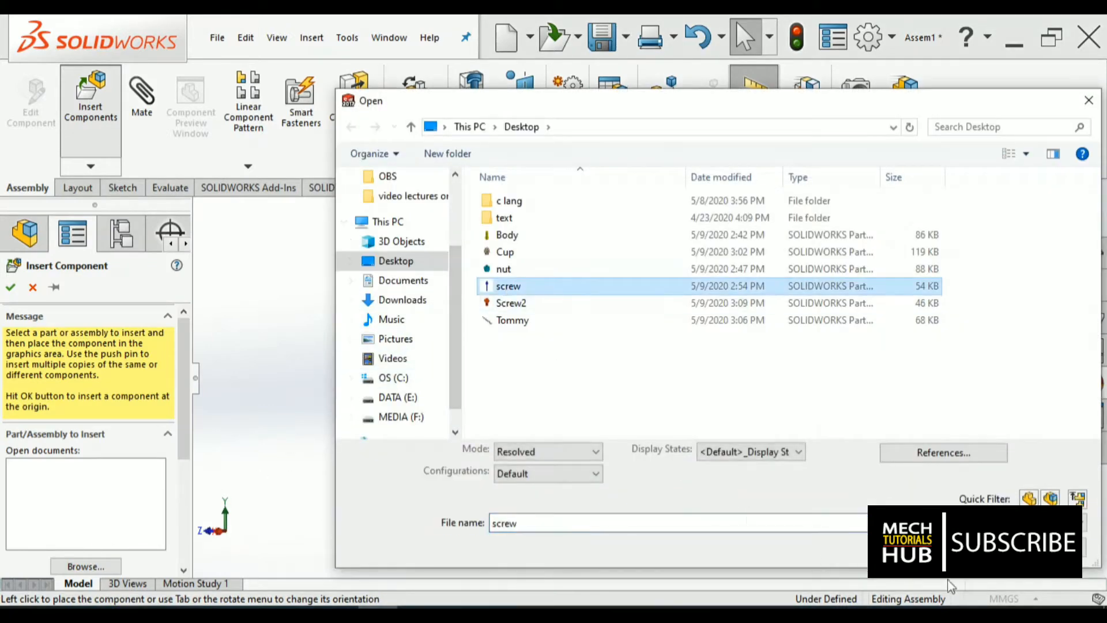
{"action": "key", "text": "Return"}
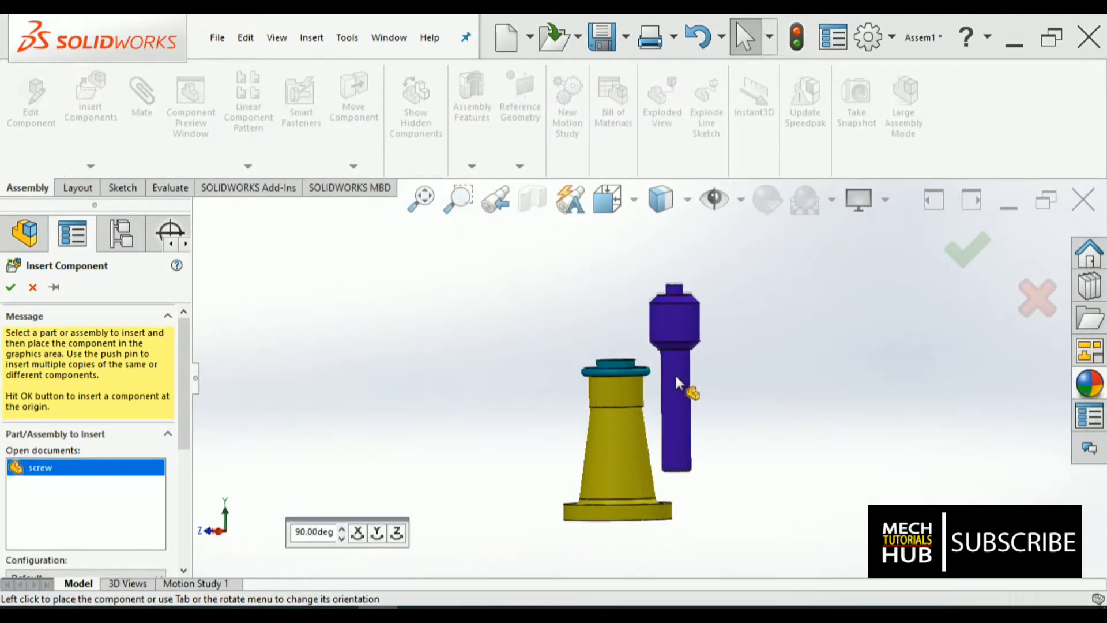
{"action": "left_click", "coordinate": [697, 365]}
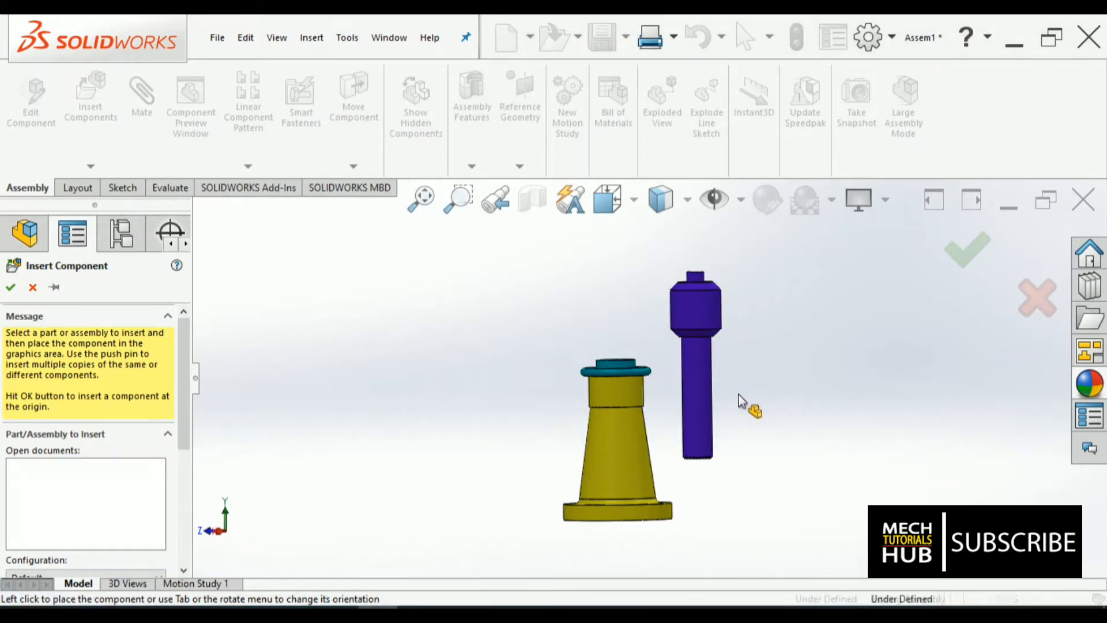
Examine the screw alongside the nut and body, and open the ScrewJack reference drawing to check the assembly arrangement.
{"action": "scroll", "coordinate": [599, 328], "scroll_direction": "down", "scroll_amount": 5}
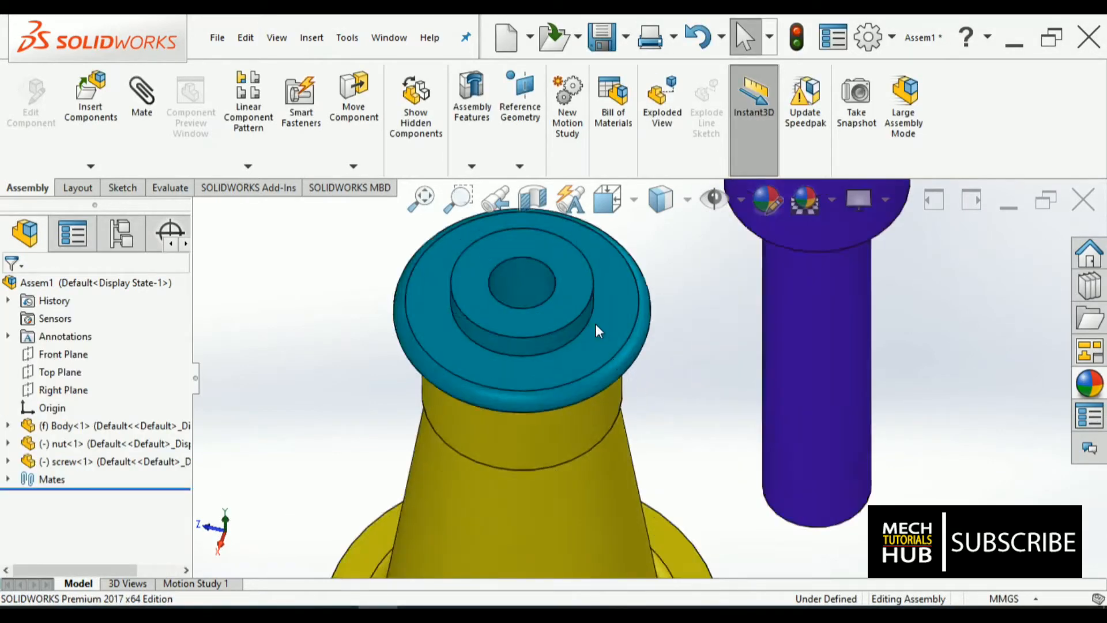
{"action": "middle_click_drag", "start_coordinate": [646, 424], "coordinate": [840, 438]}
{"action": "scroll", "coordinate": [828, 494], "scroll_direction": "up", "scroll_amount": 3}
{"action": "middle_click_drag", "start_coordinate": [828, 495], "coordinate": [756, 444]}
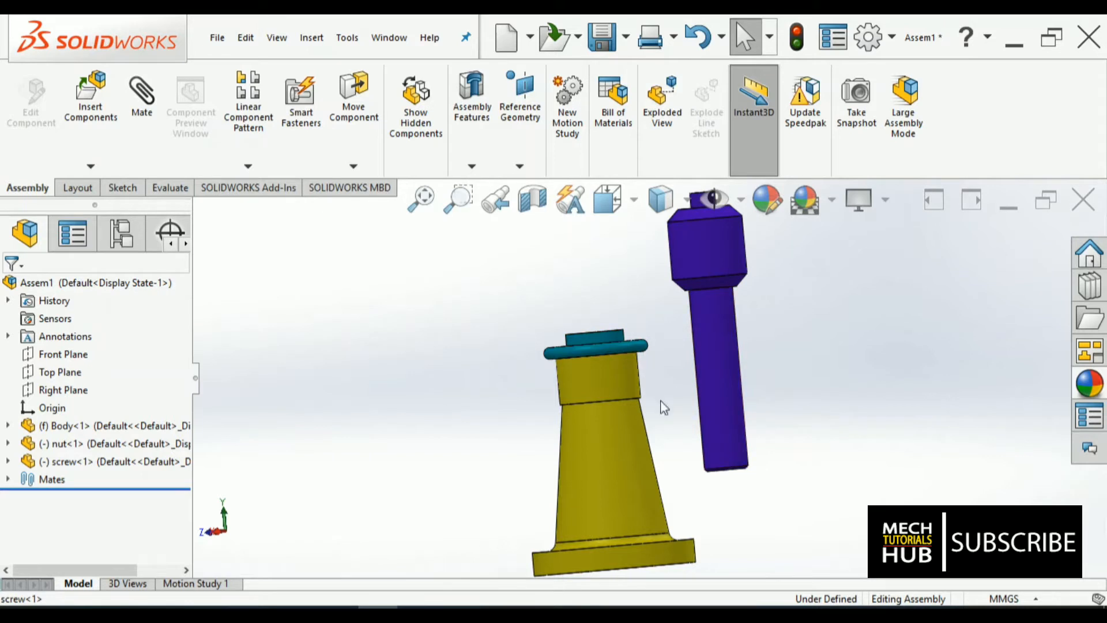
{"action": "scroll", "coordinate": [755, 524], "scroll_direction": "down", "scroll_amount": 3}
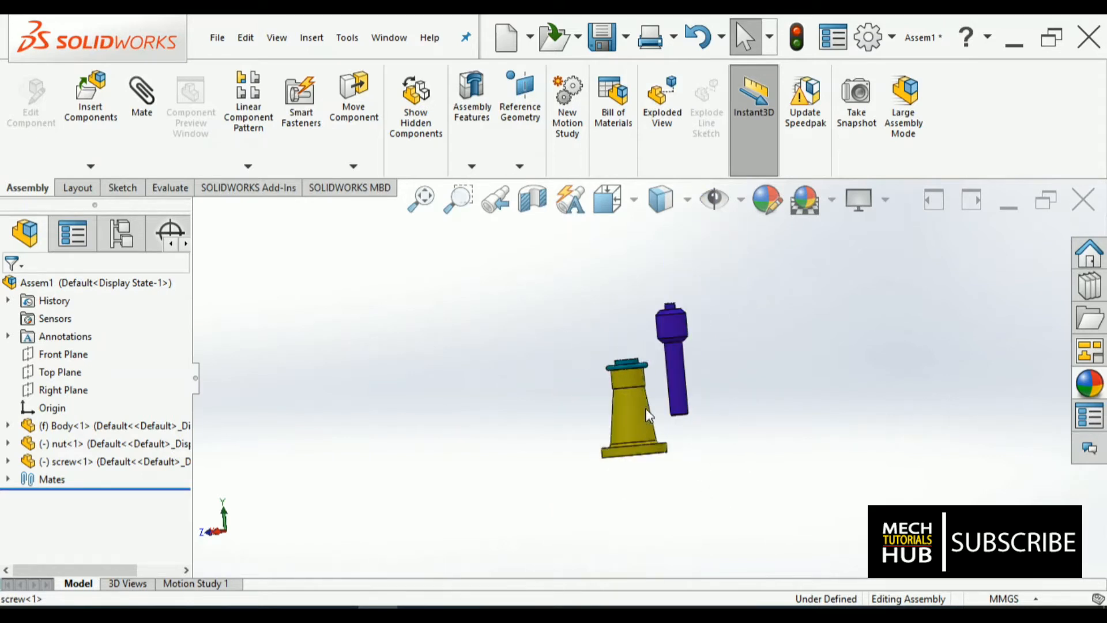
{"action": "middle_click_drag", "start_coordinate": [653, 426], "coordinate": [338, 517]}
{"action": "left_click", "coordinate": [300, 613]}
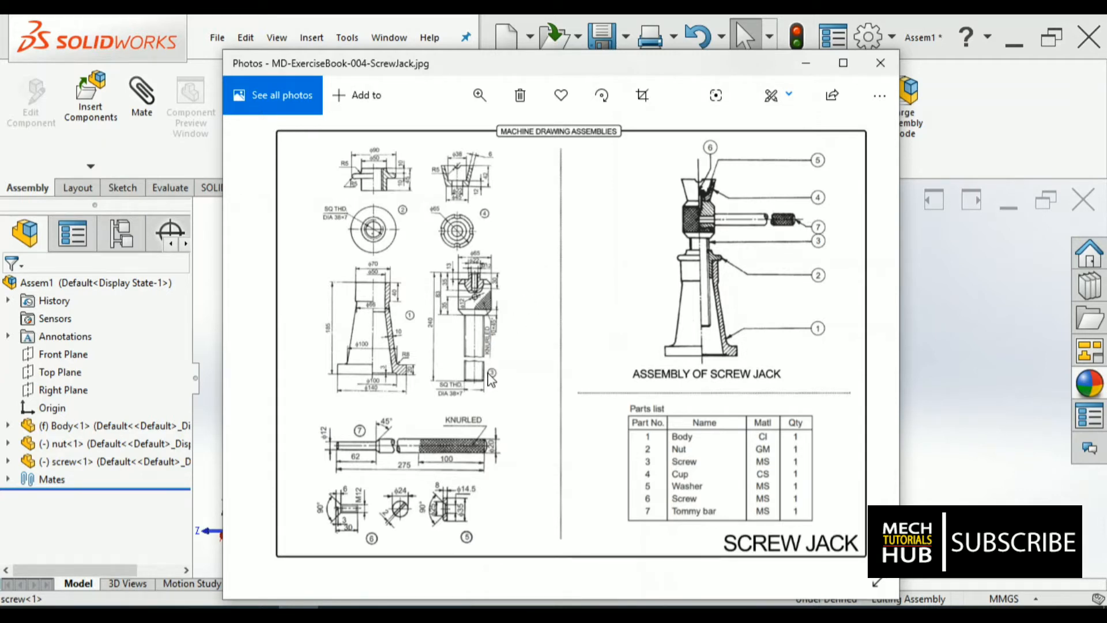
Add a concentric mate between the screw's cylindrical shank and the bore of the nut.
{"action": "left_click", "coordinate": [815, 69]}
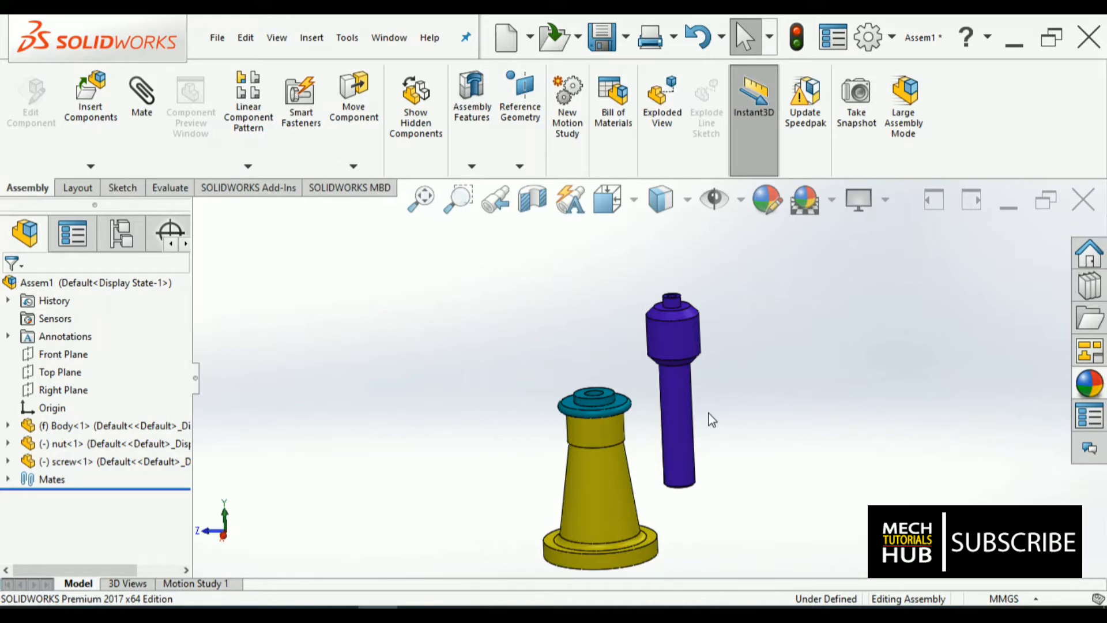
{"action": "scroll", "coordinate": [699, 398], "scroll_direction": "down", "scroll_amount": 2}
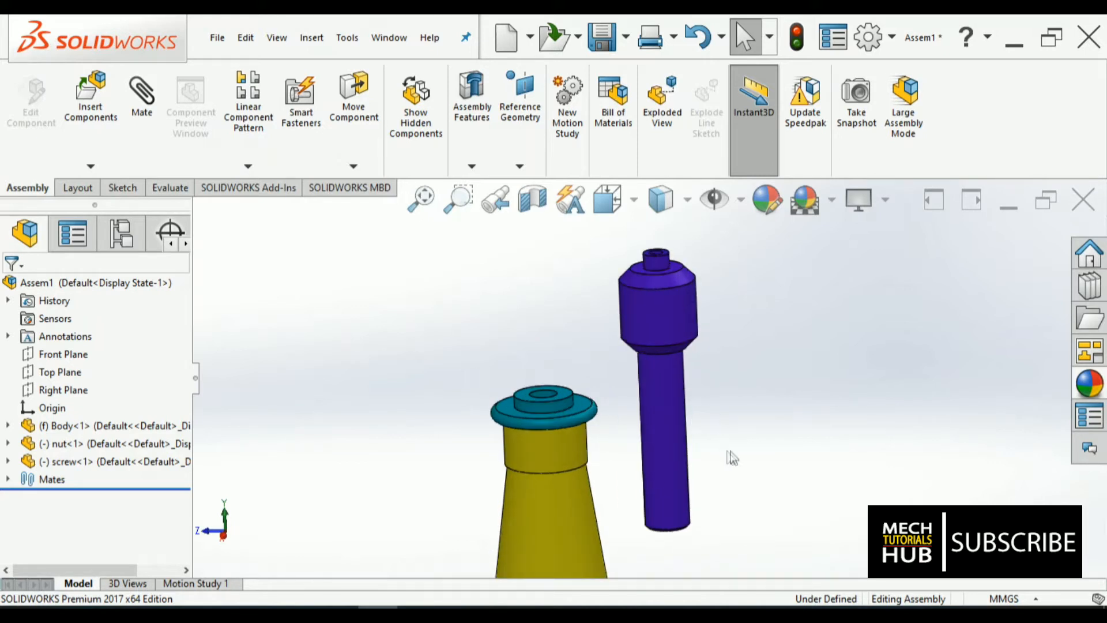
{"action": "middle_click_drag", "start_coordinate": [773, 466], "coordinate": [748, 354]}
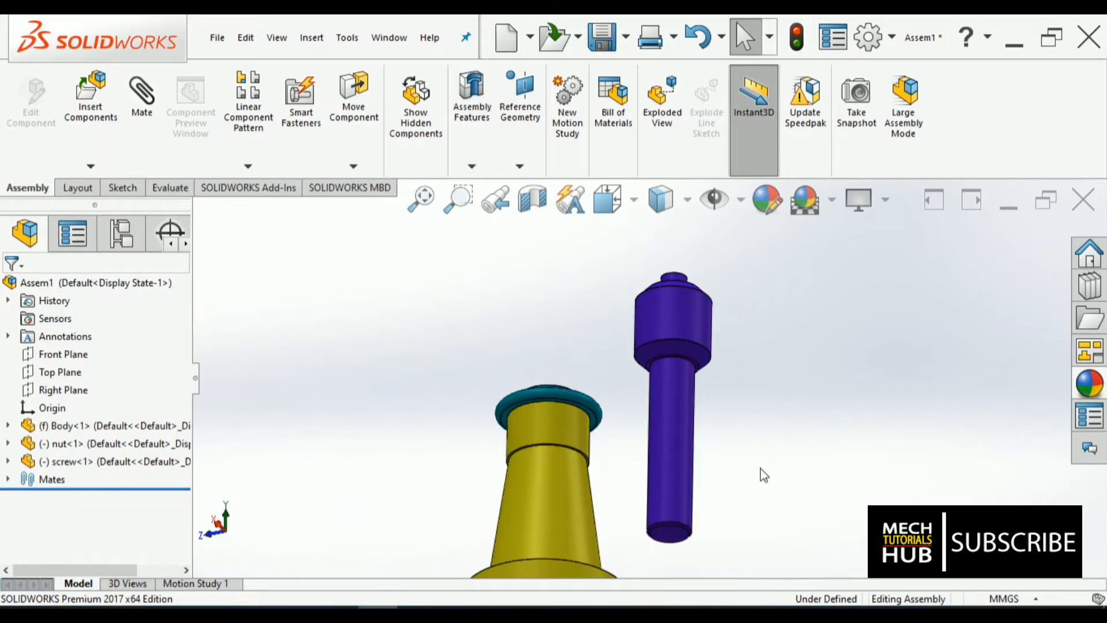
{"action": "left_click", "coordinate": [144, 109]}
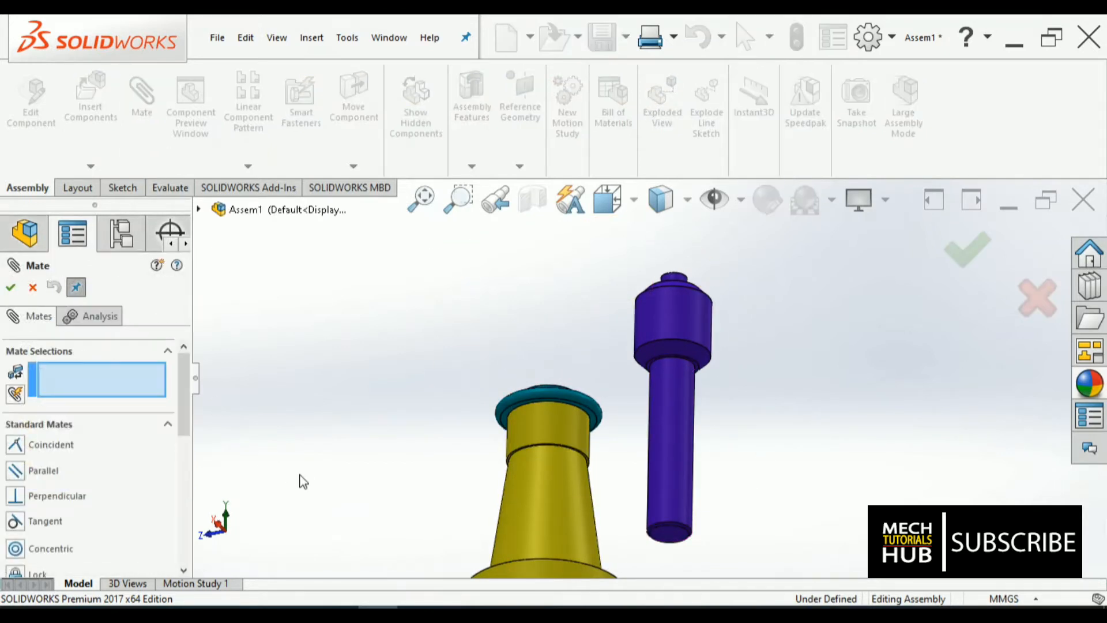
{"action": "left_click", "coordinate": [669, 465]}
{"action": "middle_click_drag", "start_coordinate": [536, 370], "coordinate": [562, 549]}
{"action": "scroll", "coordinate": [548, 467], "scroll_direction": "down", "scroll_amount": 3}
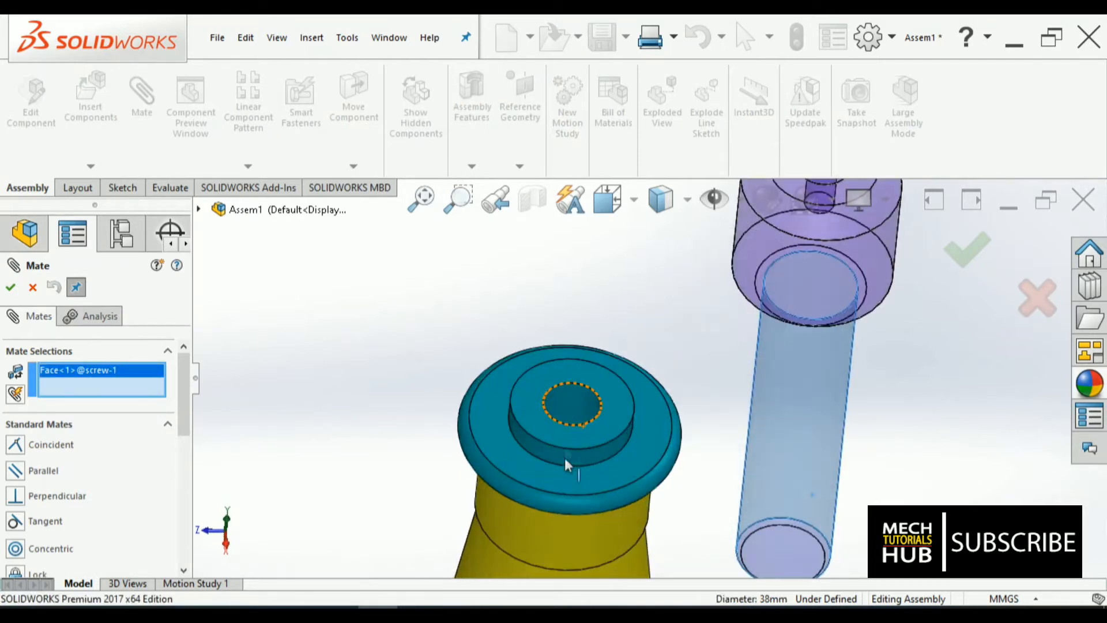
{"action": "left_click", "coordinate": [580, 407]}
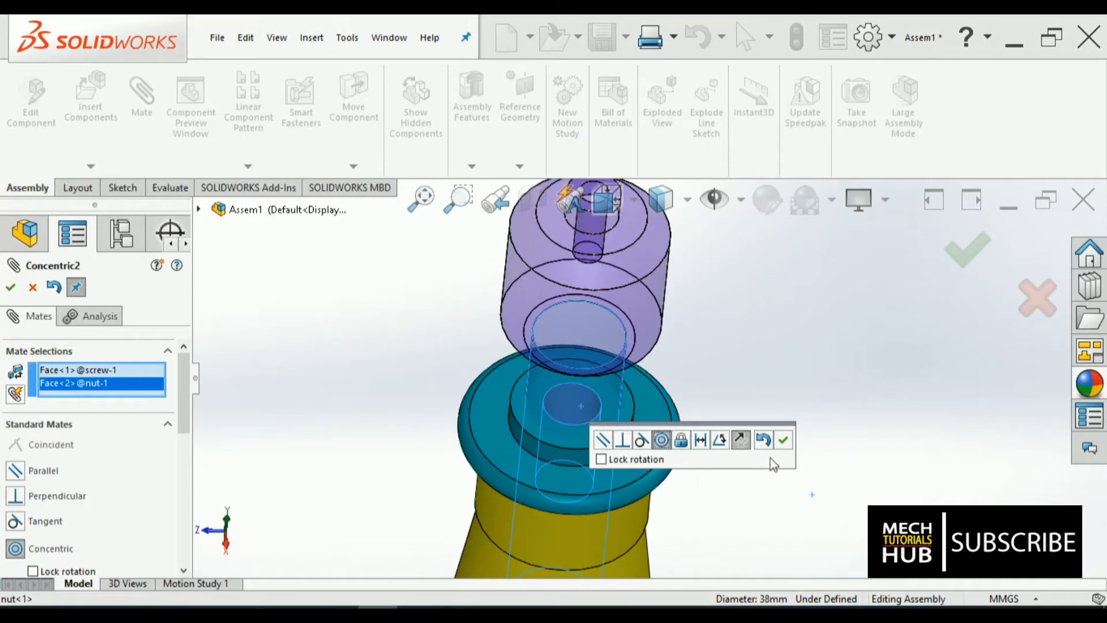
{"action": "left_click", "coordinate": [783, 442]}
Display the assembly with hidden lines visible.
{"action": "scroll", "coordinate": [793, 483], "scroll_direction": "up", "scroll_amount": 3}
{"action": "middle_click_drag", "start_coordinate": [791, 475], "coordinate": [709, 346]}
{"action": "scroll", "coordinate": [675, 396], "scroll_direction": "up", "scroll_amount": 2}
{"action": "scroll", "coordinate": [667, 413], "scroll_direction": "down", "scroll_amount": 3}
{"action": "scroll", "coordinate": [579, 420], "scroll_direction": "down", "scroll_amount": 5}
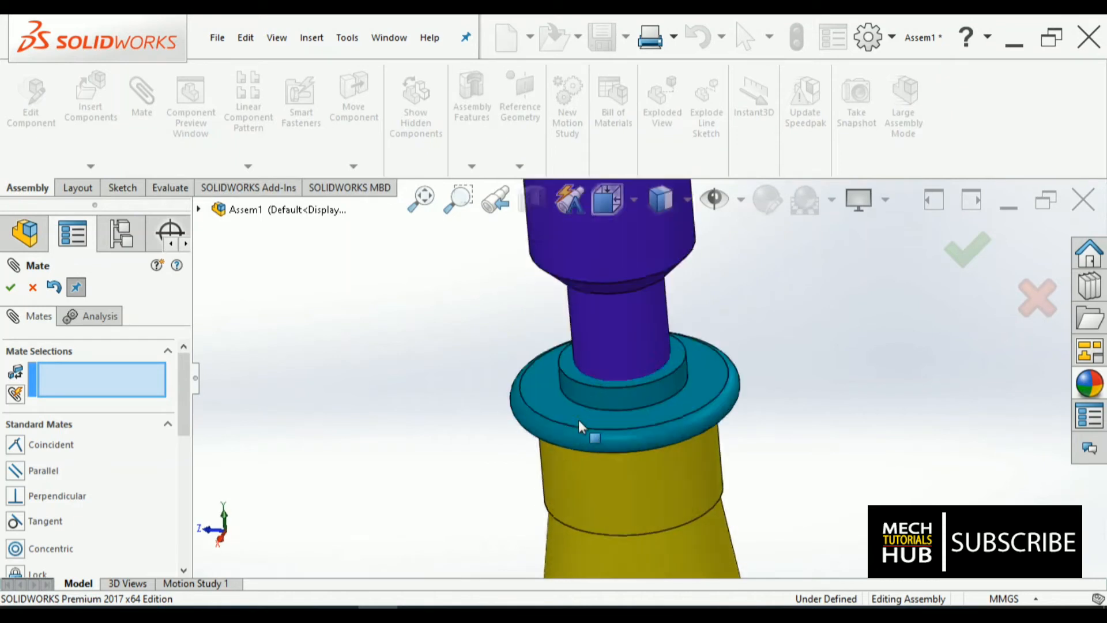
{"action": "scroll", "coordinate": [645, 418], "scroll_direction": "up", "scroll_amount": 5}
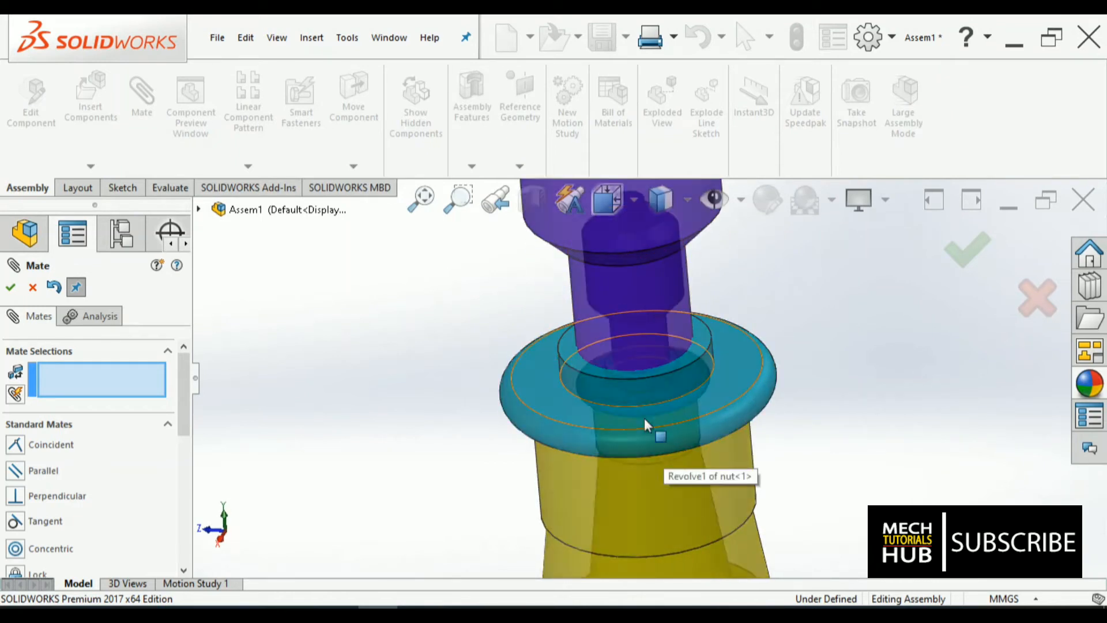
{"action": "left_click", "coordinate": [688, 201]}
{"action": "left_click", "coordinate": [663, 354]}
Examine how the screw's shank fits the nut's bore and the inside of the body.
{"action": "middle_click_drag", "start_coordinate": [742, 385], "coordinate": [752, 308]}
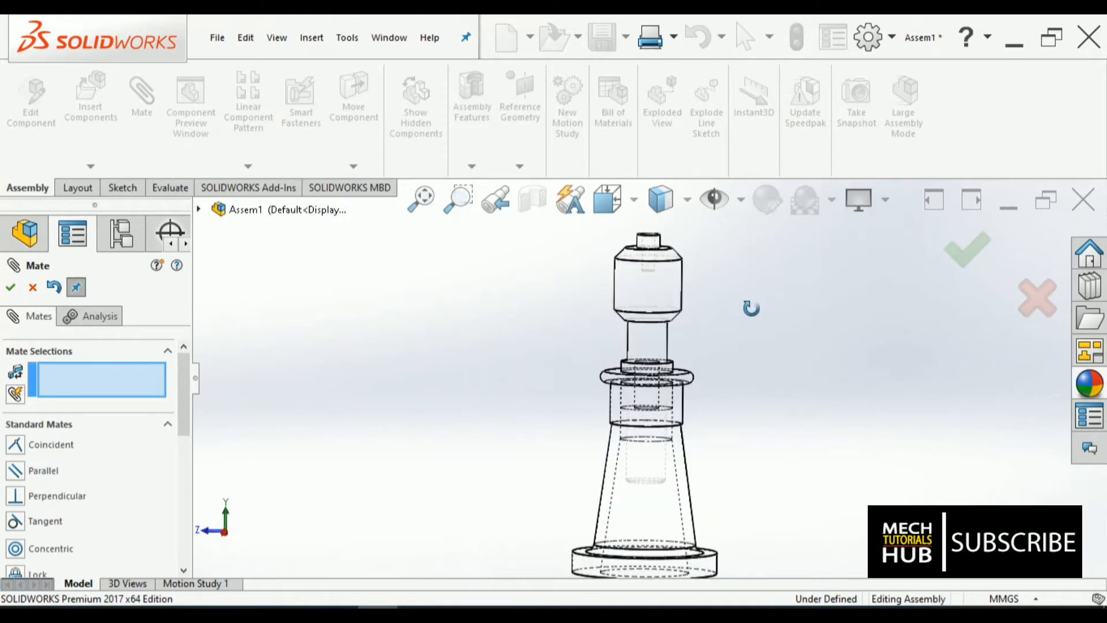
{"action": "scroll", "coordinate": [669, 393], "scroll_direction": "down", "scroll_amount": 2}
{"action": "scroll", "coordinate": [734, 415], "scroll_direction": "up", "scroll_amount": 4}
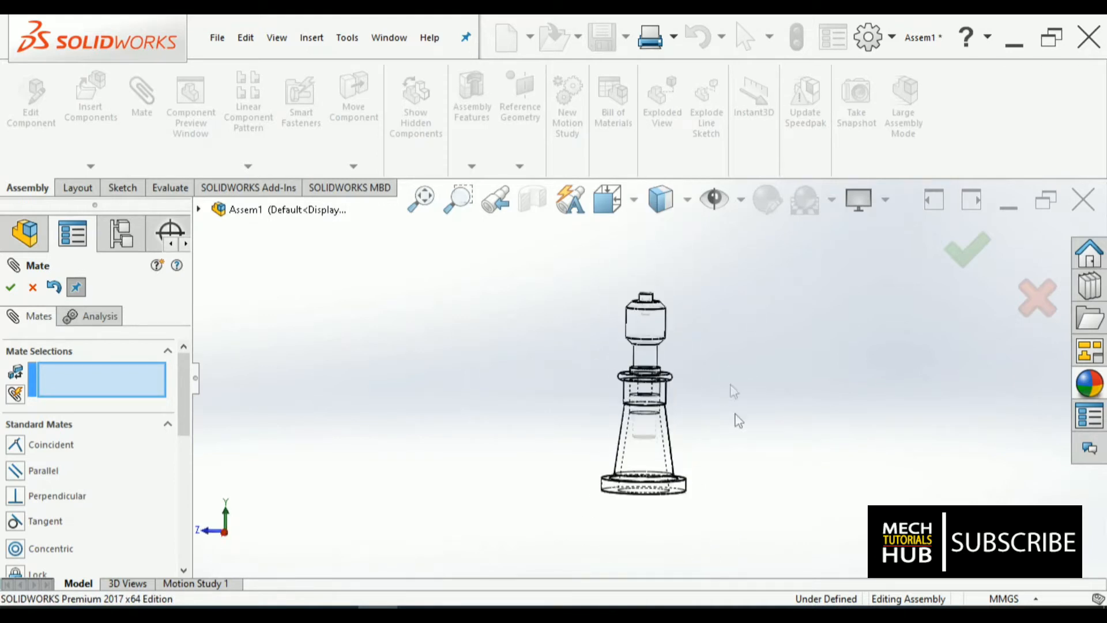
{"action": "scroll", "coordinate": [717, 352], "scroll_direction": "down", "scroll_amount": 3}
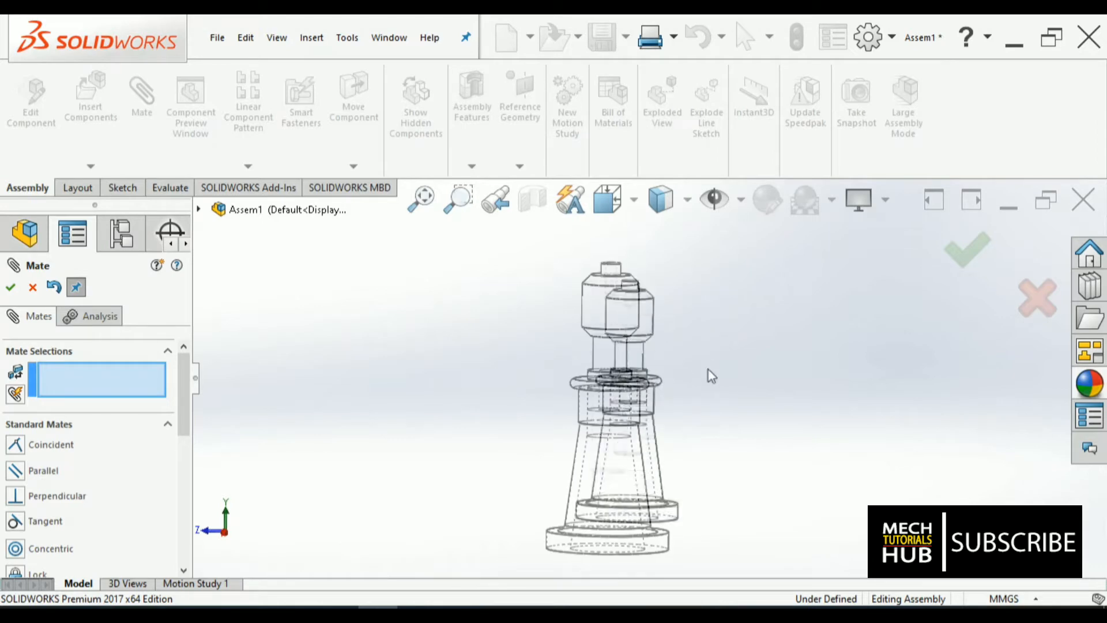
{"action": "scroll", "coordinate": [664, 363], "scroll_direction": "down", "scroll_amount": 2}
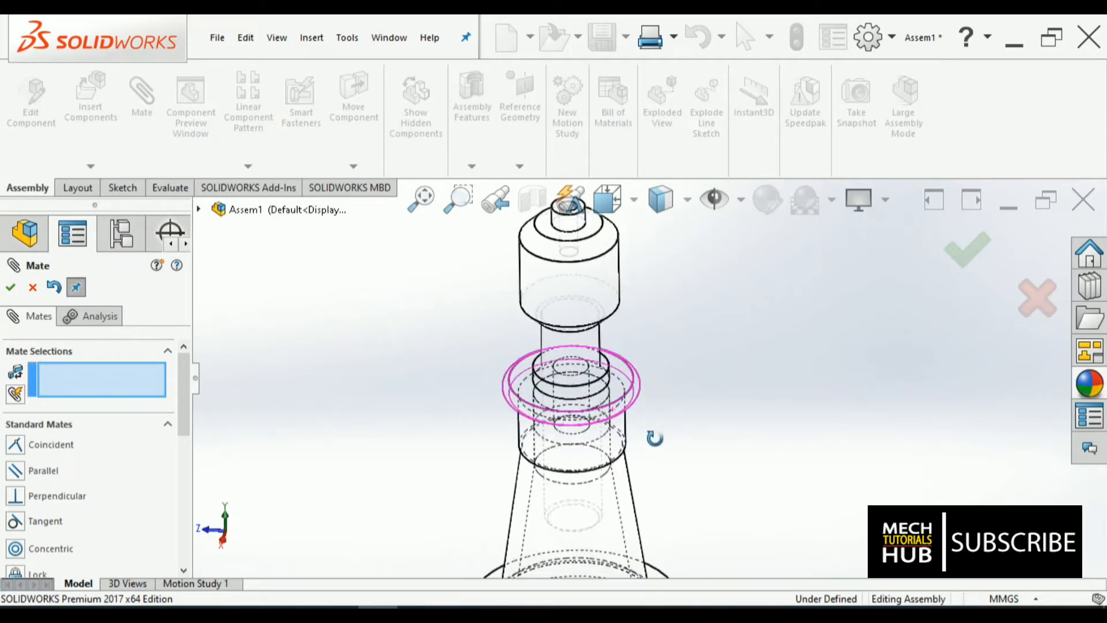
{"action": "scroll", "coordinate": [568, 367], "scroll_direction": "down", "scroll_amount": 3}
{"action": "scroll", "coordinate": [571, 368], "scroll_direction": "up", "scroll_amount": 3}
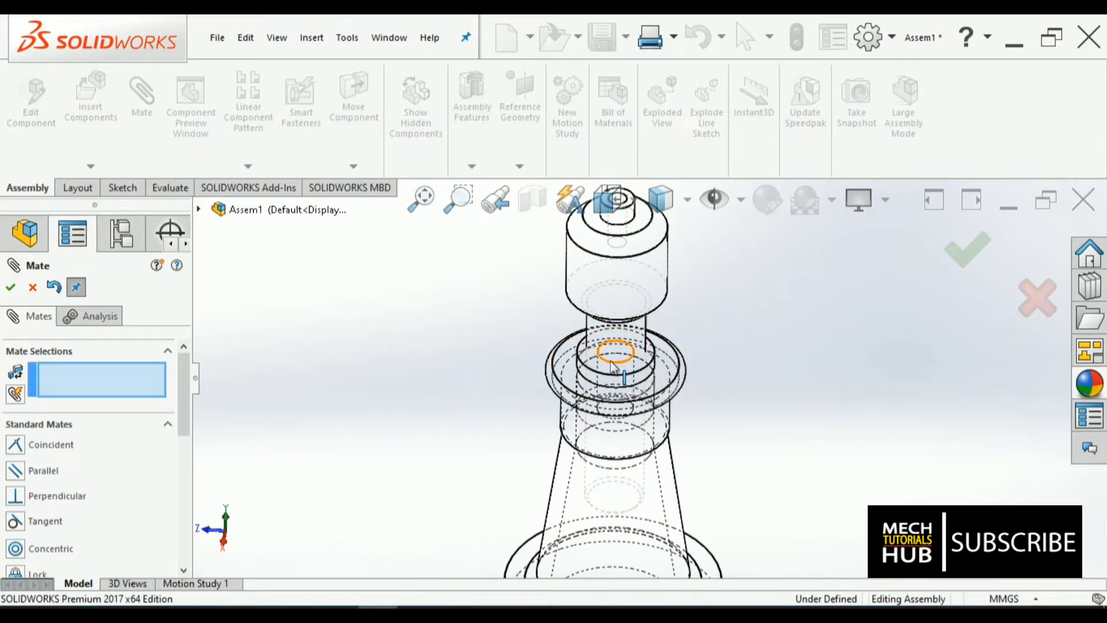
{"action": "scroll", "coordinate": [661, 386], "scroll_direction": "up", "scroll_amount": 4}
{"action": "scroll", "coordinate": [664, 416], "scroll_direction": "down", "scroll_amount": 2}
{"action": "scroll", "coordinate": [668, 455], "scroll_direction": "up", "scroll_amount": 2}
{"action": "scroll", "coordinate": [667, 456], "scroll_direction": "down", "scroll_amount": 2}
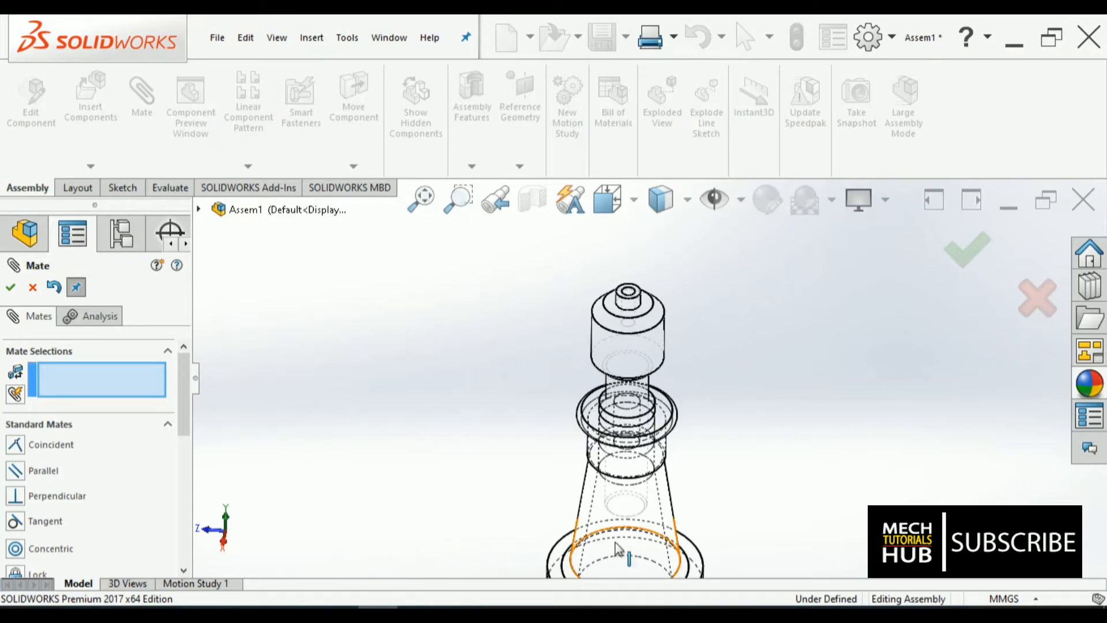
{"action": "scroll", "coordinate": [627, 443], "scroll_direction": "down", "scroll_amount": 4}
{"action": "scroll", "coordinate": [665, 411], "scroll_direction": "up", "scroll_amount": 2}
{"action": "middle_click_drag", "start_coordinate": [664, 411], "coordinate": [757, 423]}
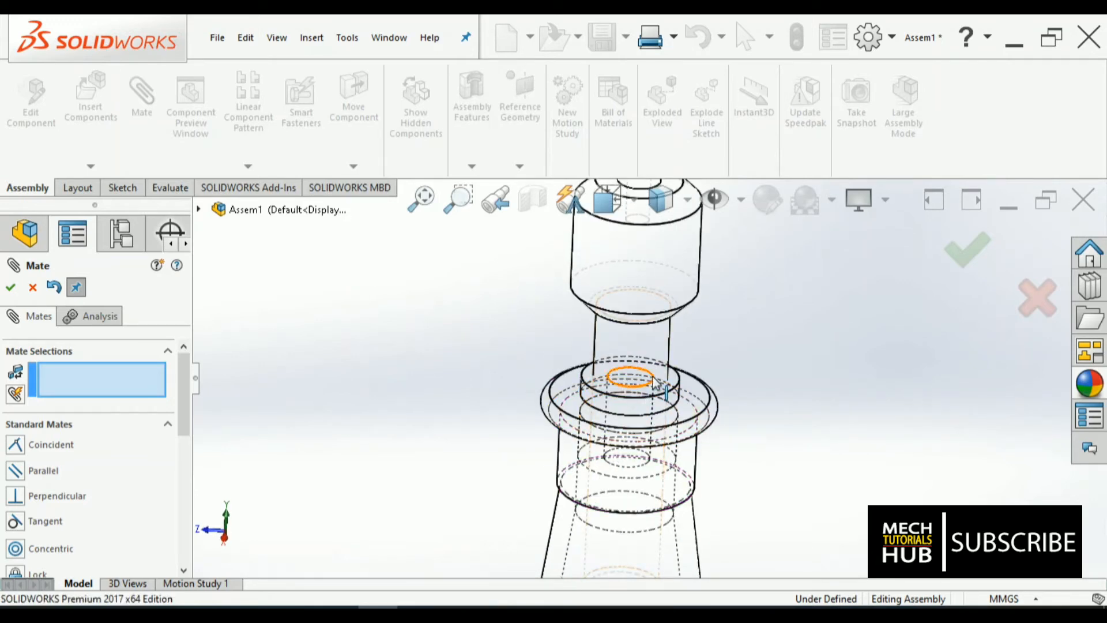
Finish mating and return the assembly to the shaded display with edges.
{"action": "left_click", "coordinate": [11, 288]}
{"action": "left_click", "coordinate": [688, 200]}
{"action": "left_click", "coordinate": [663, 237]}
{"action": "scroll", "coordinate": [769, 428], "scroll_direction": "up", "scroll_amount": 5}
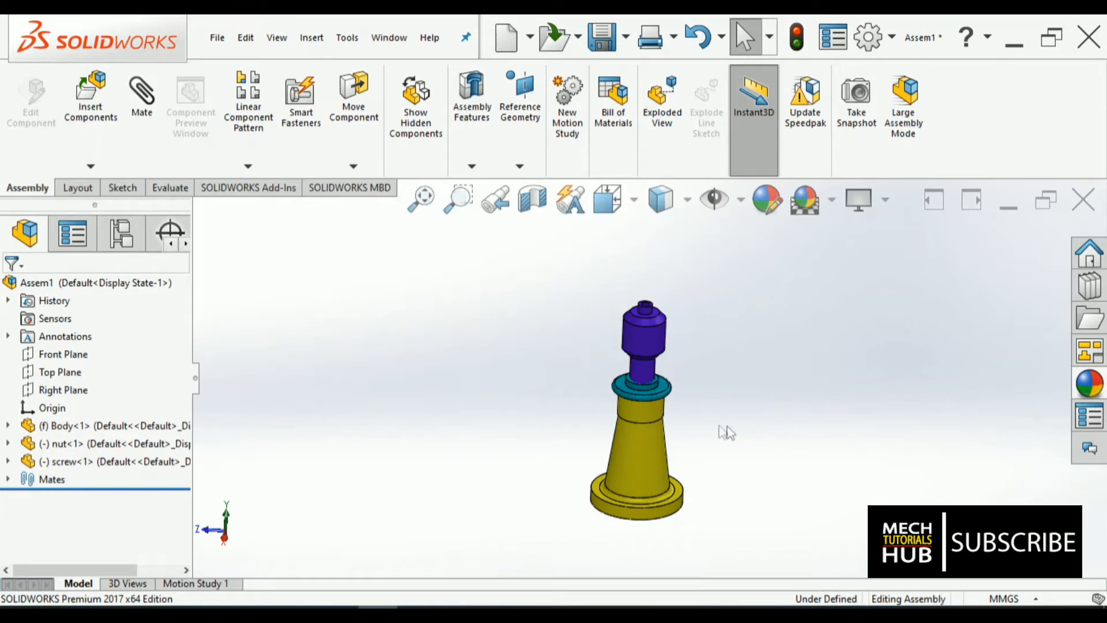
{"action": "scroll", "coordinate": [662, 397], "scroll_direction": "down", "scroll_amount": 5}
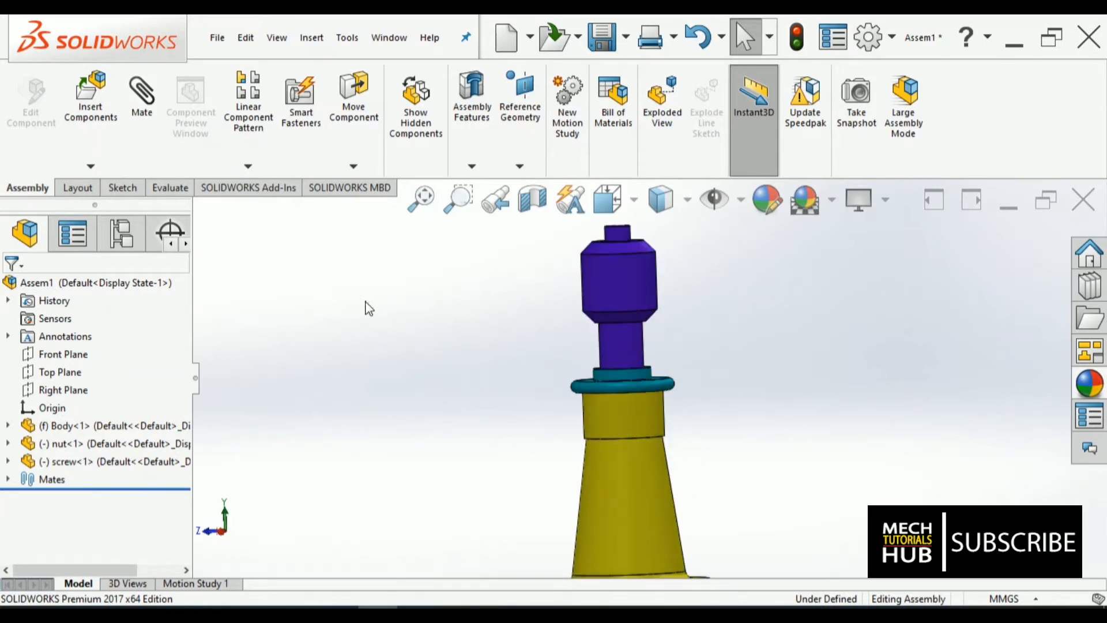
Create a new blank part document.
{"action": "left_click", "coordinate": [216, 38]}
{"action": "left_click", "coordinate": [246, 69]}
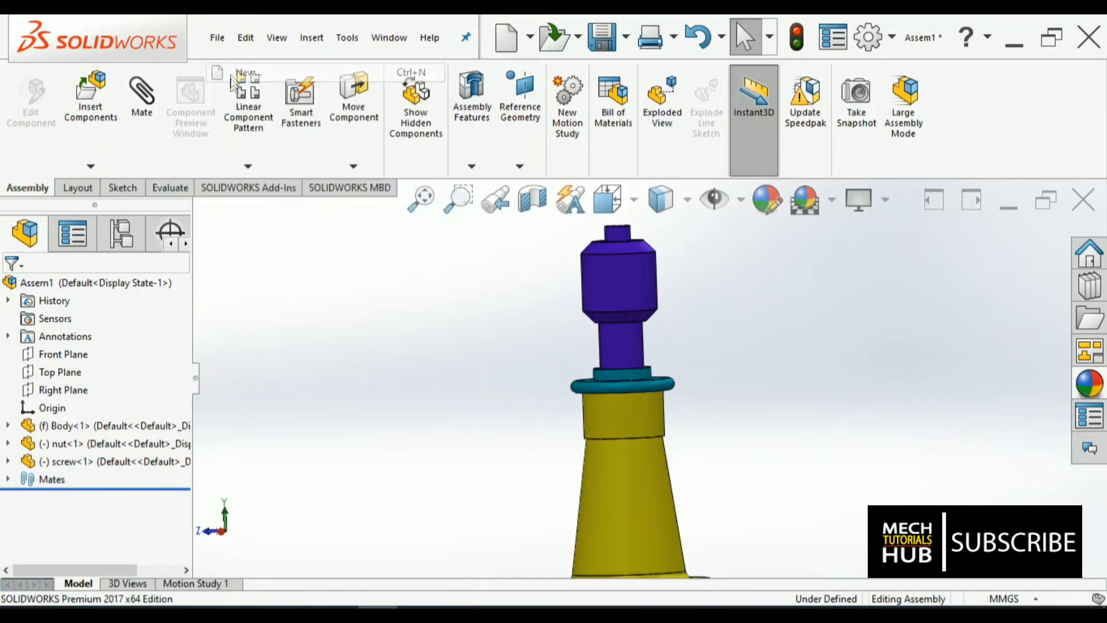
{"action": "left_click", "coordinate": [372, 297]}
{"action": "left_click", "coordinate": [623, 501]}
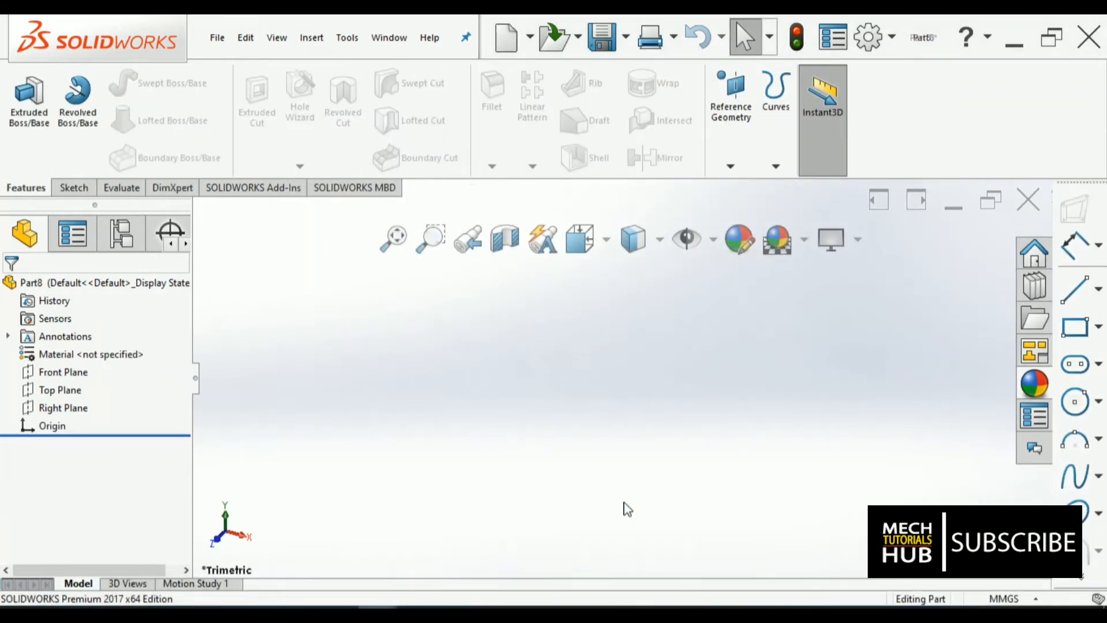
Open the nut part file from the Desktop.
{"action": "left_click", "coordinate": [217, 37]}
{"action": "left_click", "coordinate": [248, 91]}
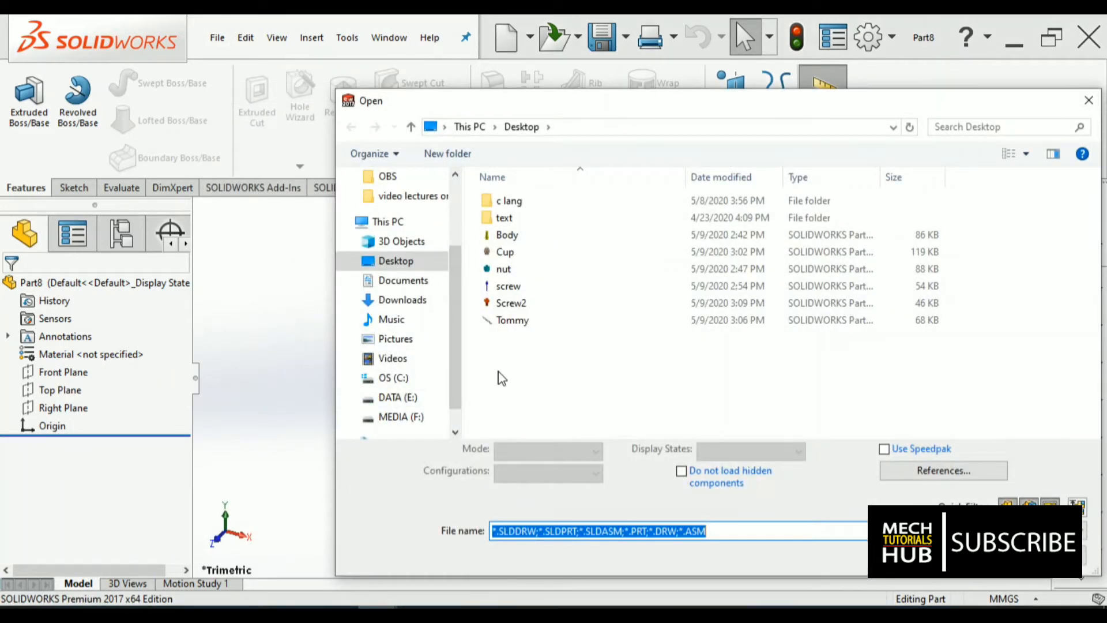
{"action": "left_click", "coordinate": [504, 269]}
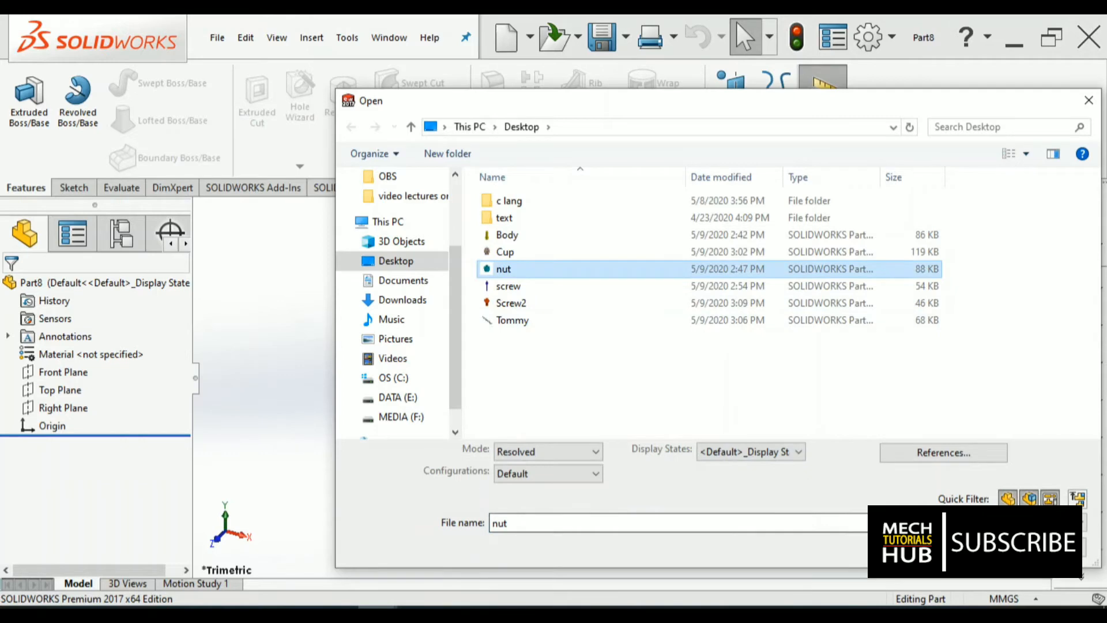
{"action": "left_click", "coordinate": [925, 547]}
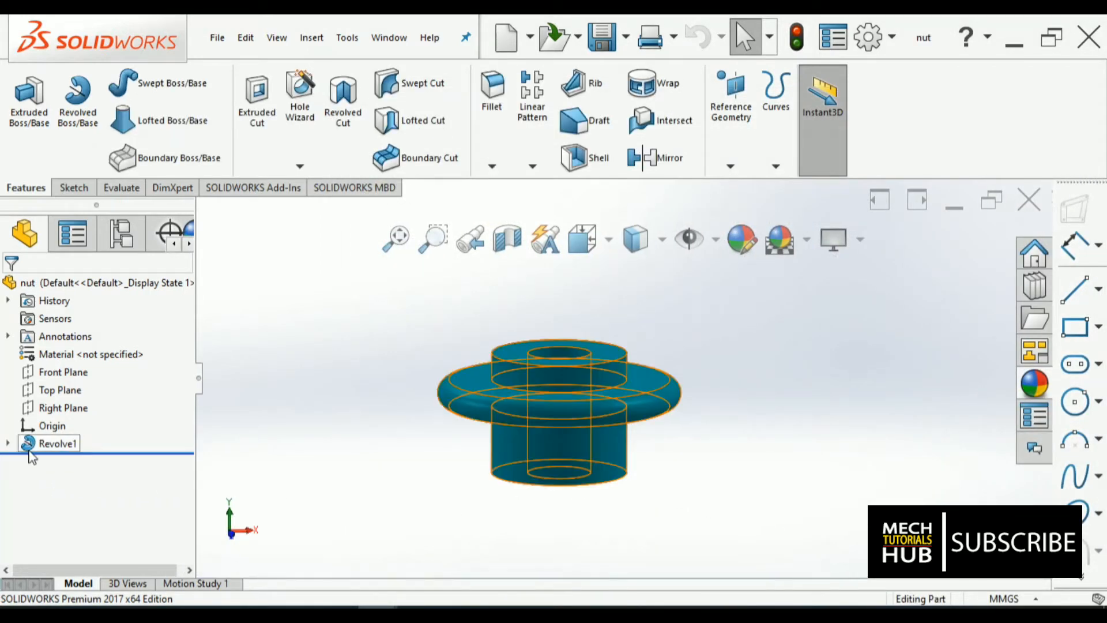
Open the sketch of the nut's revolve feature for editing, viewed normal to the sketch plane.
{"action": "left_click", "coordinate": [8, 443]}
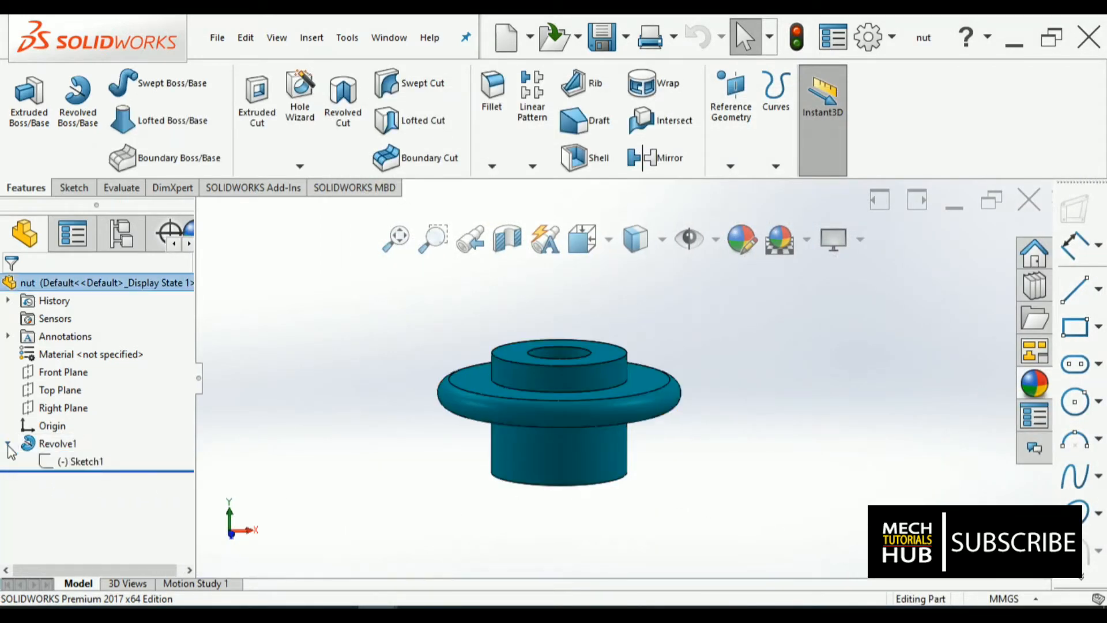
{"action": "right_click", "coordinate": [87, 461]}
{"action": "left_click", "coordinate": [99, 350]}
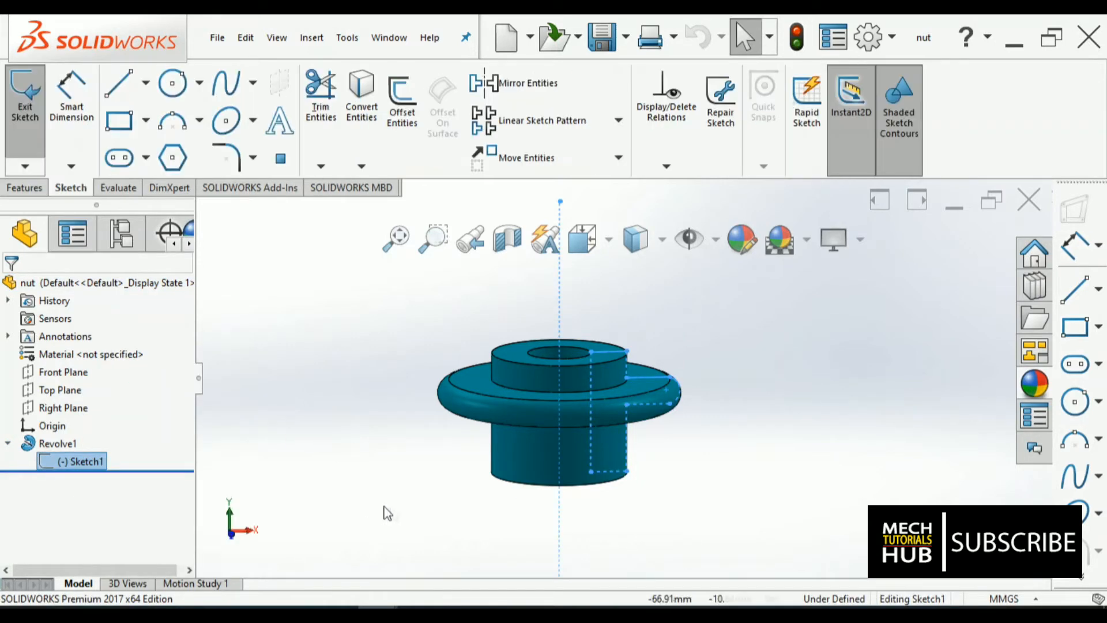
{"action": "left_click", "coordinate": [583, 239]}
{"action": "left_click", "coordinate": [605, 443]}
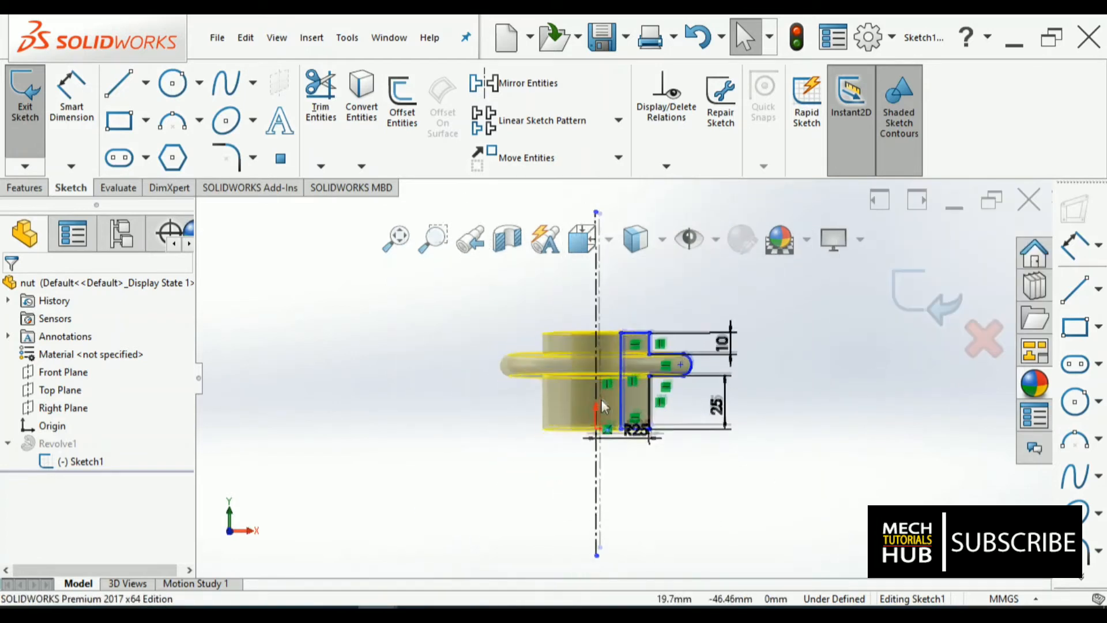
{"action": "scroll", "coordinate": [587, 543], "scroll_direction": "down", "scroll_amount": 1}
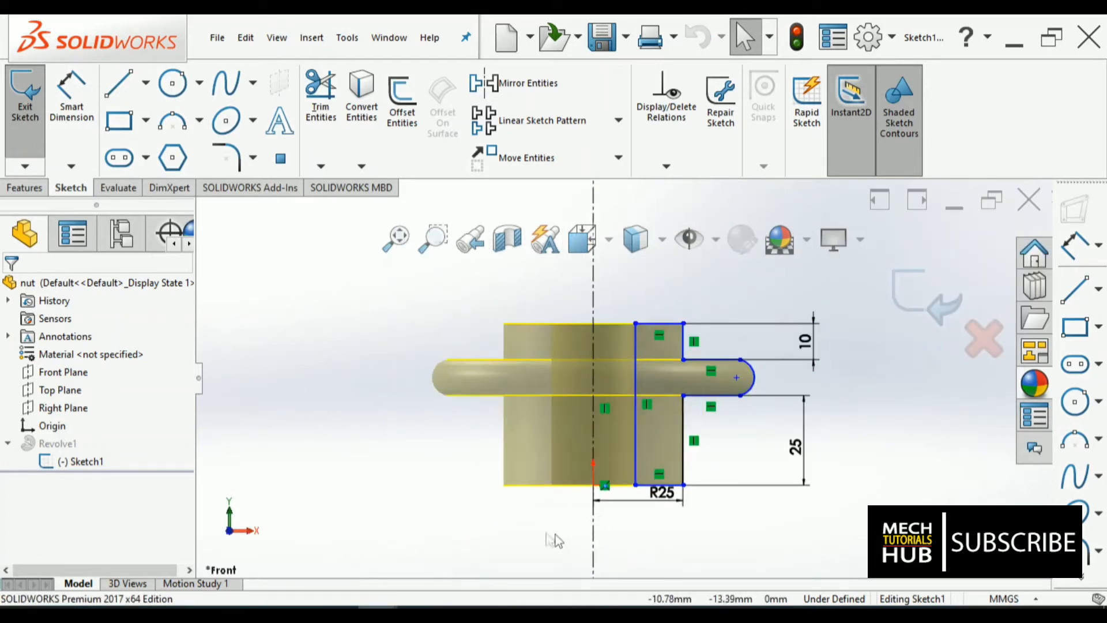
Dimension the nut's bore line from the centreline at 38/2 mm and exit the sketch to rebuild the nut.
{"action": "left_click", "coordinate": [71, 95]}
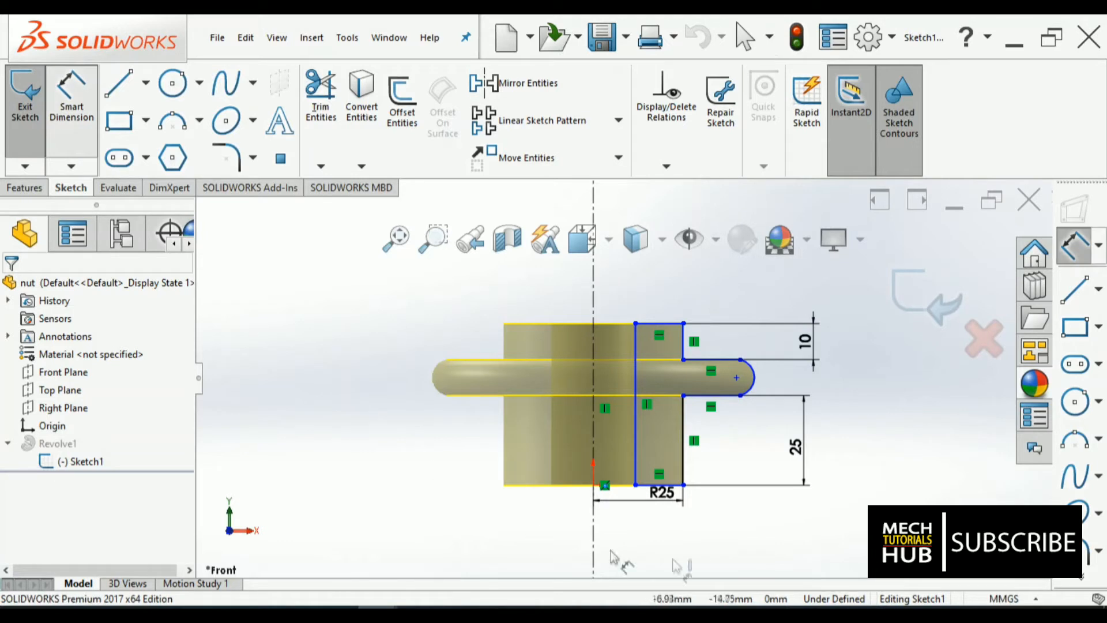
{"action": "left_click", "coordinate": [638, 457]}
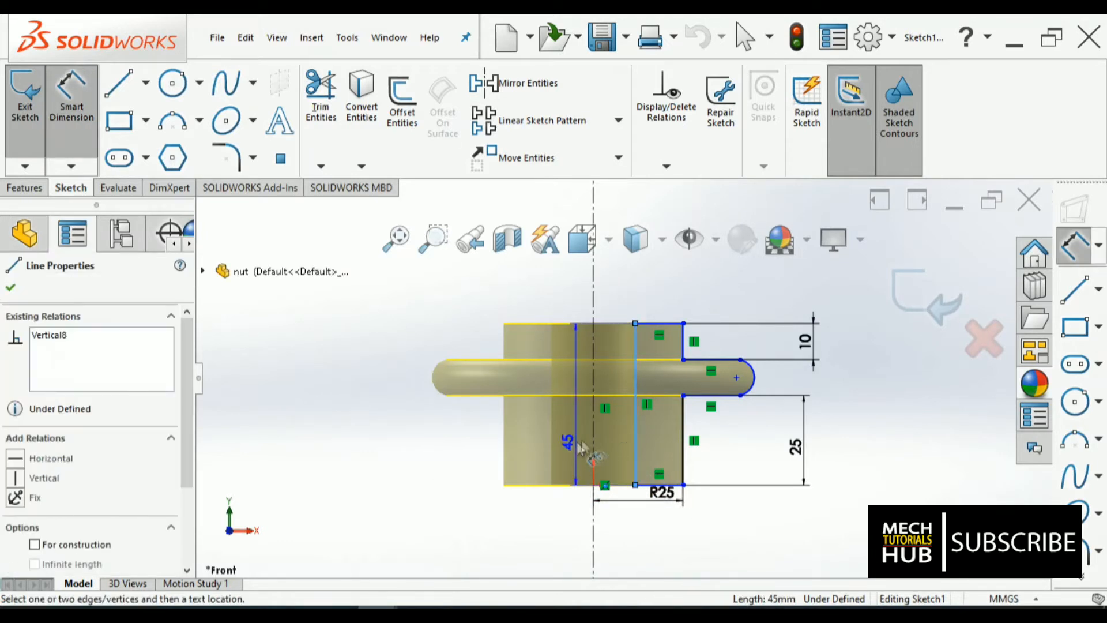
{"action": "left_click", "coordinate": [592, 440]}
{"action": "left_click", "coordinate": [629, 547]}
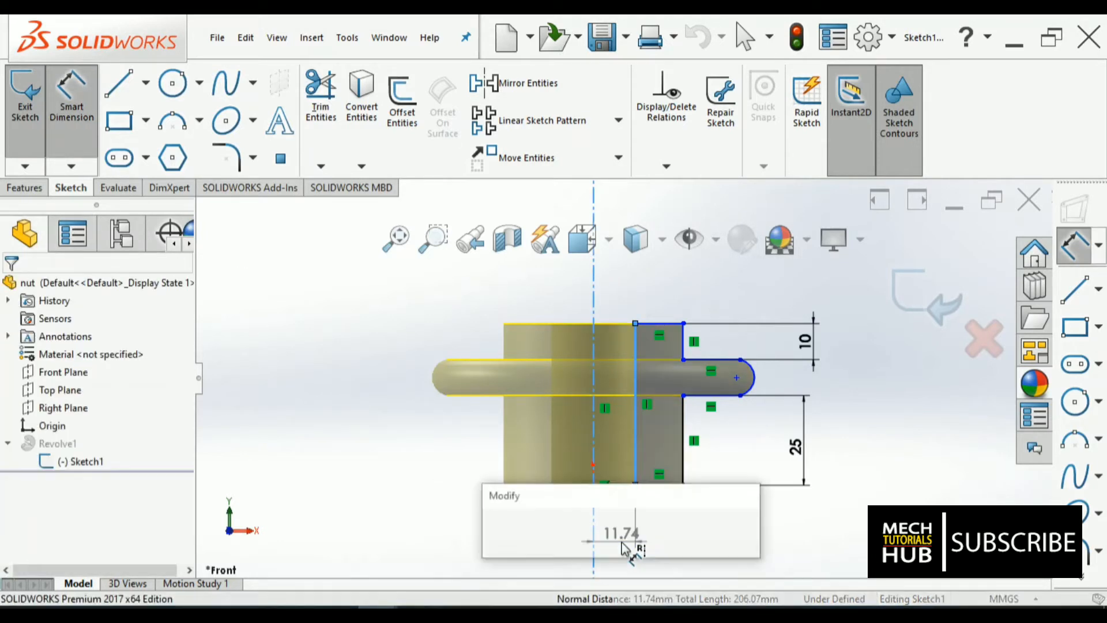
{"action": "type", "text": "3"}
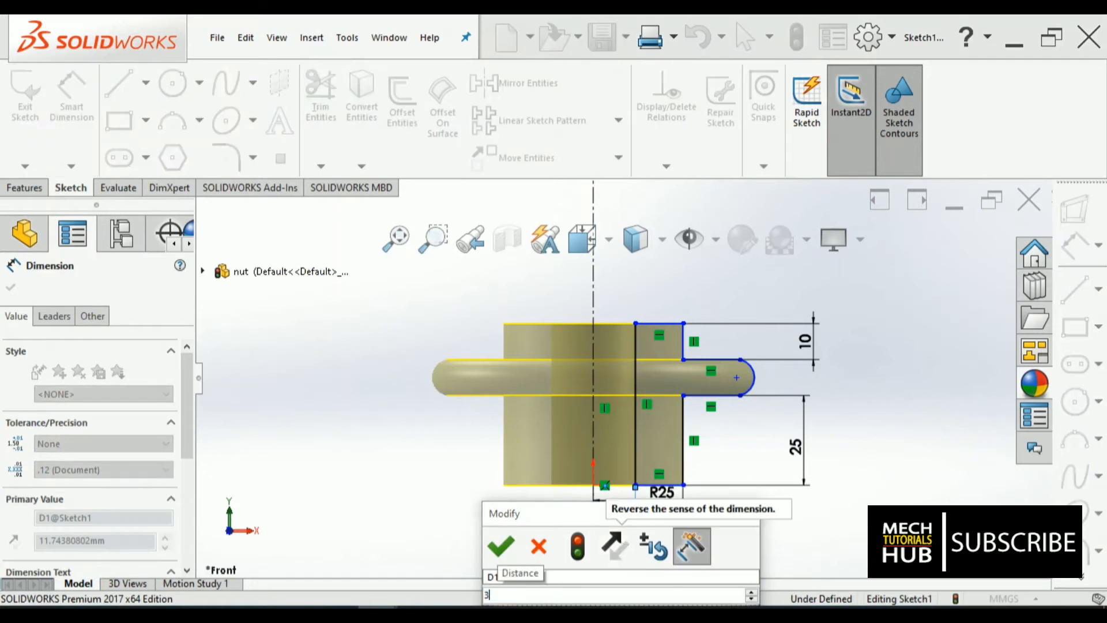
{"action": "type", "text": "8/2"}
{"action": "key", "text": "Return"}
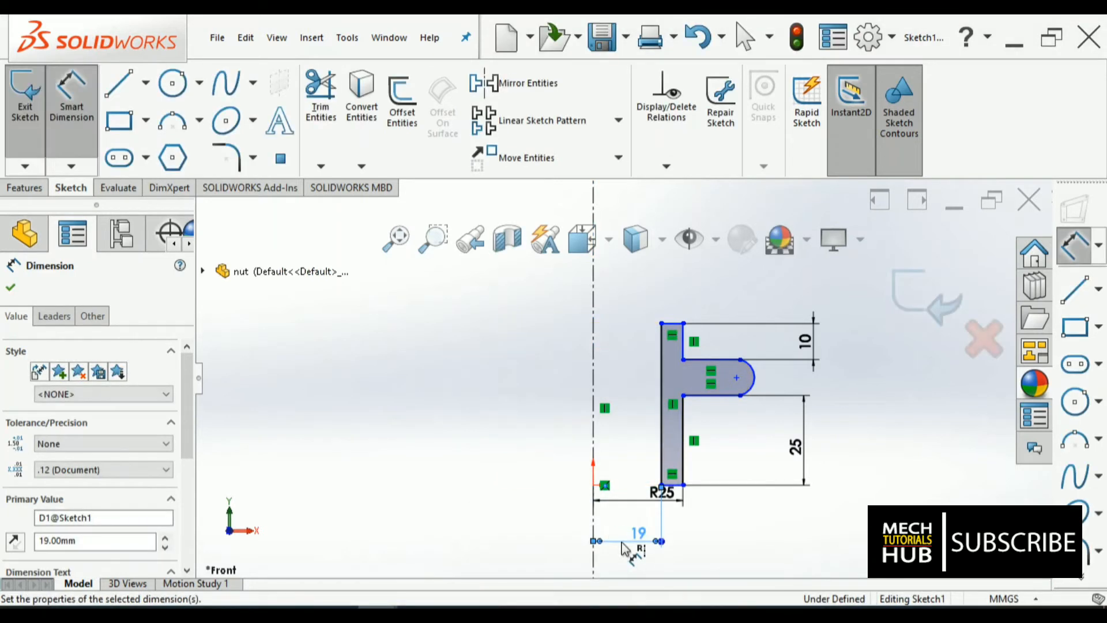
{"action": "left_click", "coordinate": [926, 305]}
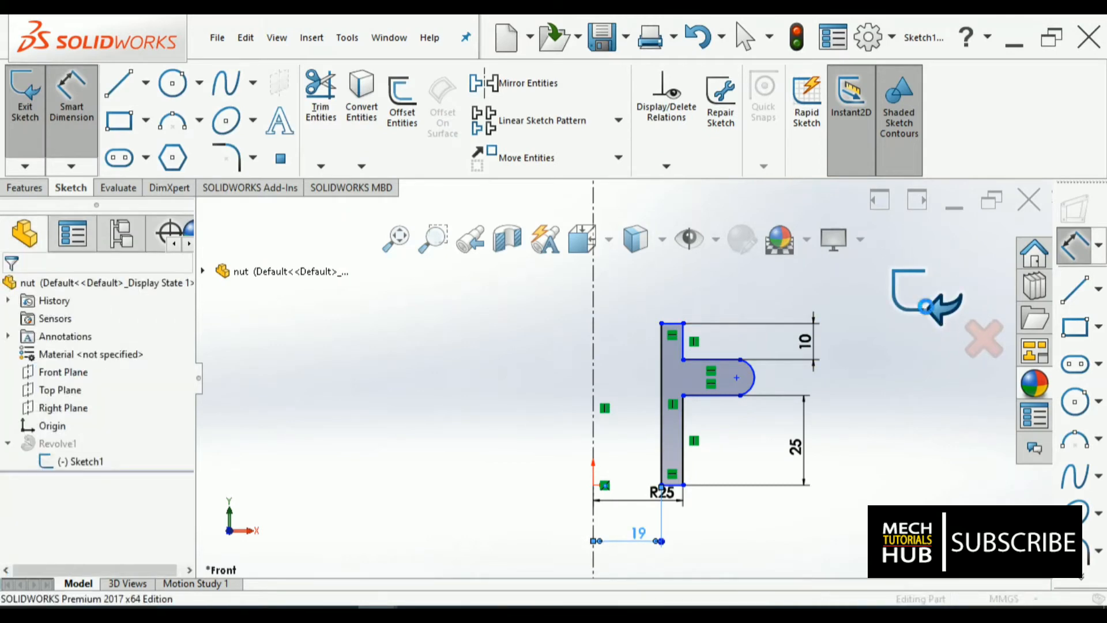
{"action": "middle_click_drag", "start_coordinate": [725, 362], "coordinate": [707, 483]}
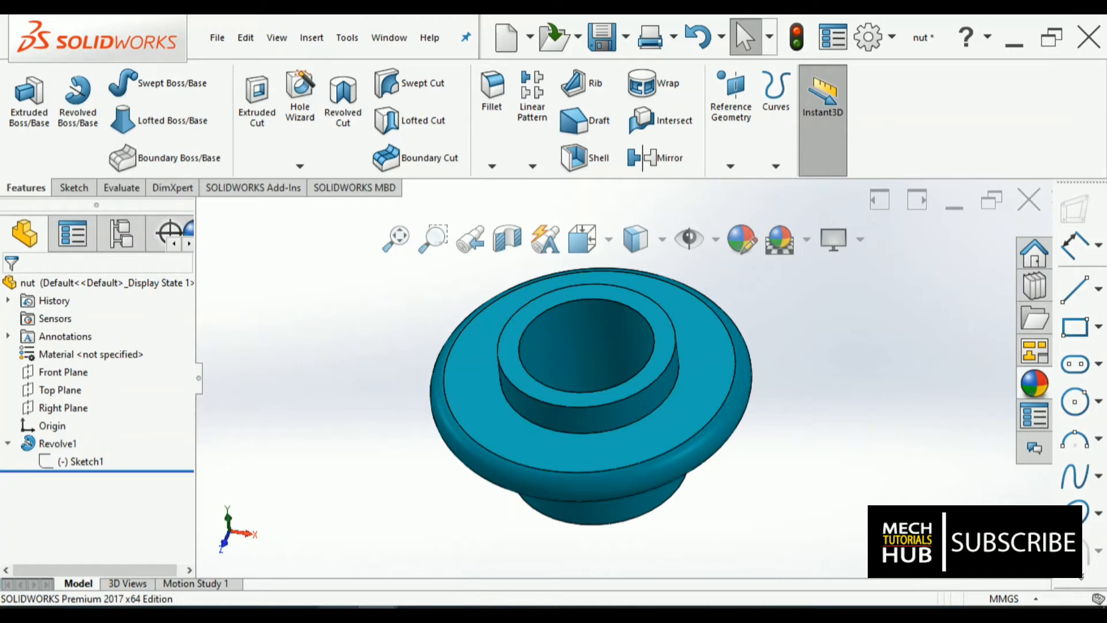
Switch from the nut part to the open Assem1 assembly document.
{"action": "left_click", "coordinate": [297, 614]}
{"action": "left_click", "coordinate": [298, 615]}
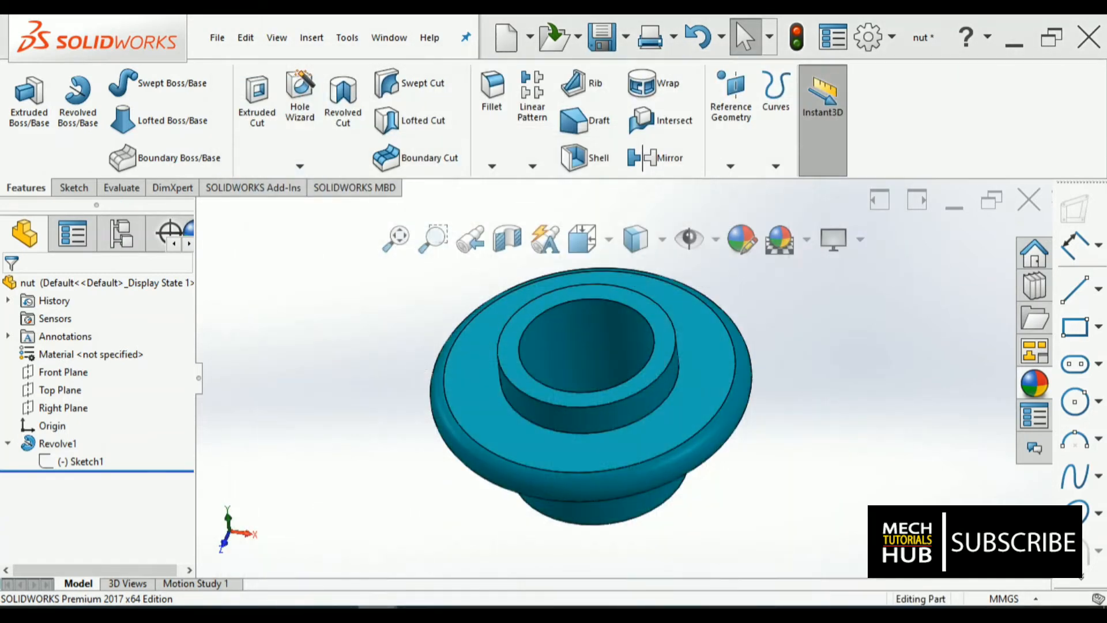
{"action": "mouse_move", "coordinate": [378, 614]}
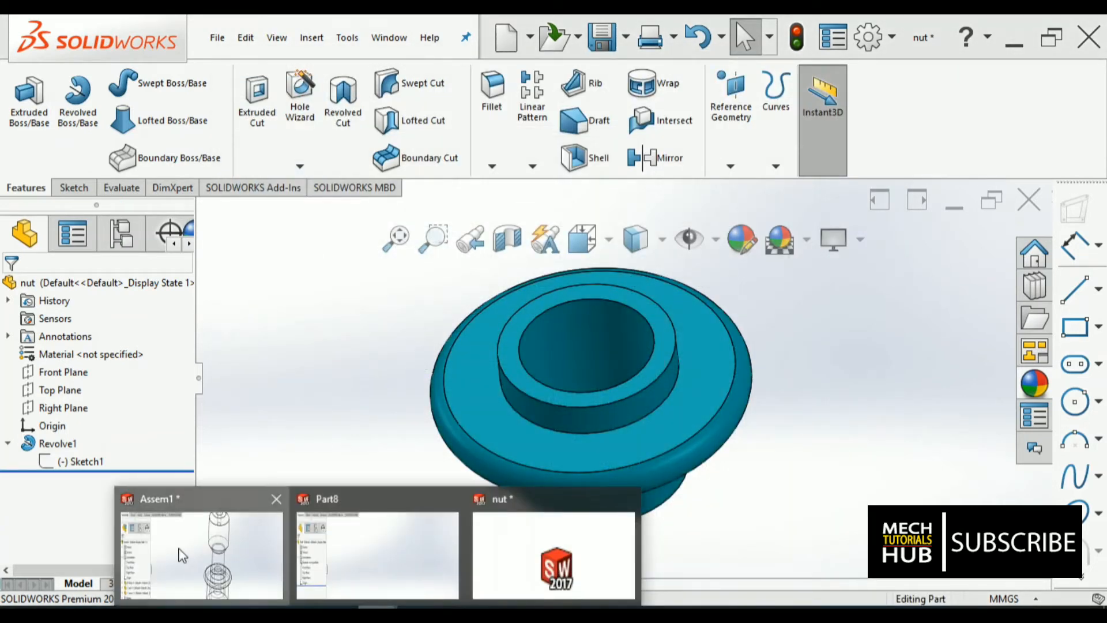
{"action": "left_click", "coordinate": [202, 554]}
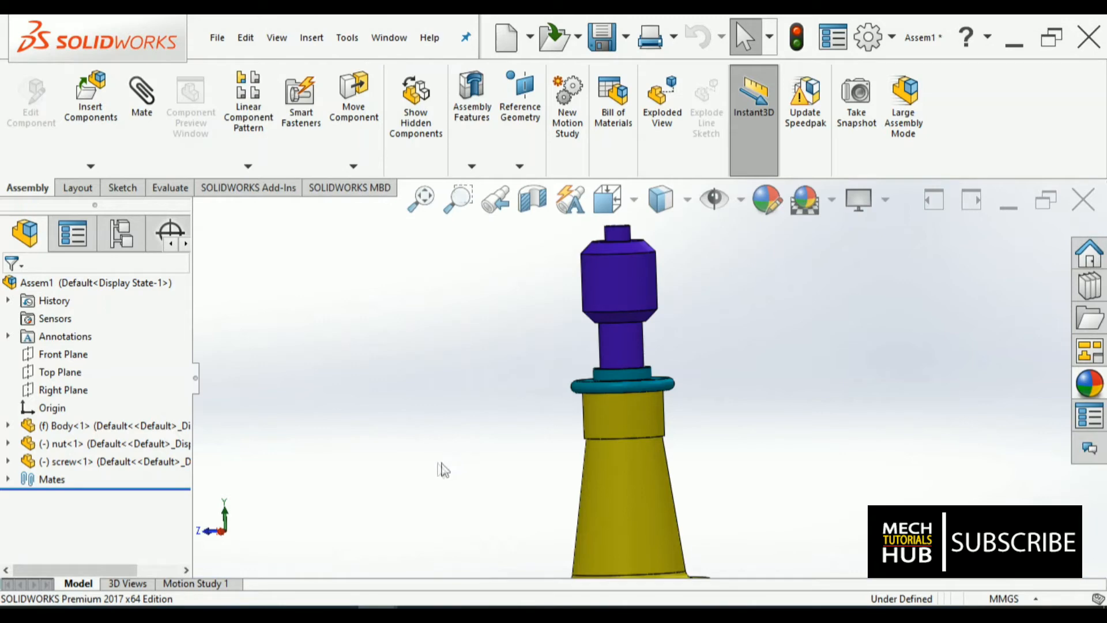
Examine the fit between nut and screw in Hidden Lines Visible display and restore the Shaded With Edges style.
{"action": "scroll", "coordinate": [610, 413], "scroll_direction": "up", "scroll_amount": 3}
{"action": "scroll", "coordinate": [649, 375], "scroll_direction": "down", "scroll_amount": 3}
{"action": "middle_click_drag", "start_coordinate": [667, 386], "coordinate": [642, 389]}
{"action": "scroll", "coordinate": [641, 389], "scroll_direction": "down", "scroll_amount": 5}
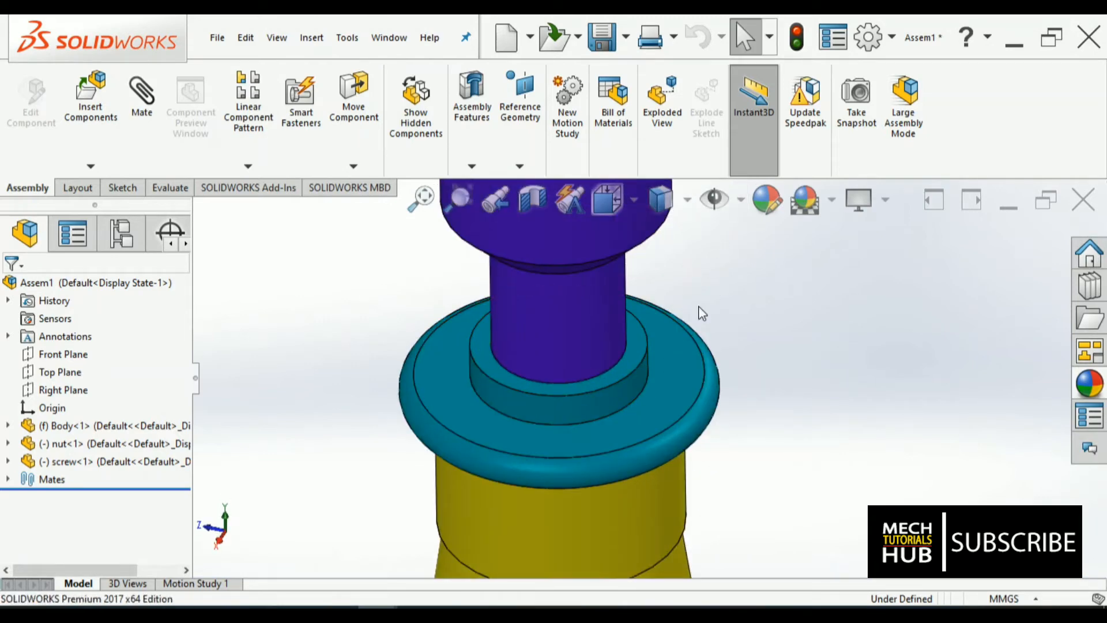
{"action": "scroll", "coordinate": [700, 309], "scroll_direction": "up", "scroll_amount": 2}
{"action": "left_click", "coordinate": [662, 199]}
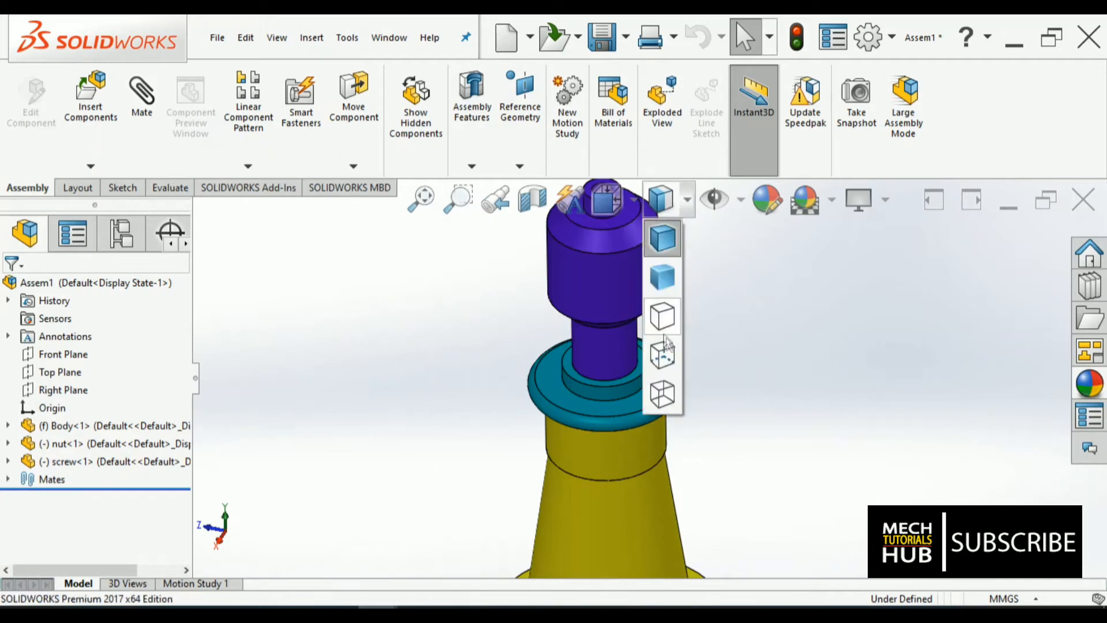
{"action": "left_click", "coordinate": [671, 356]}
{"action": "scroll", "coordinate": [670, 359], "scroll_direction": "down", "scroll_amount": 3}
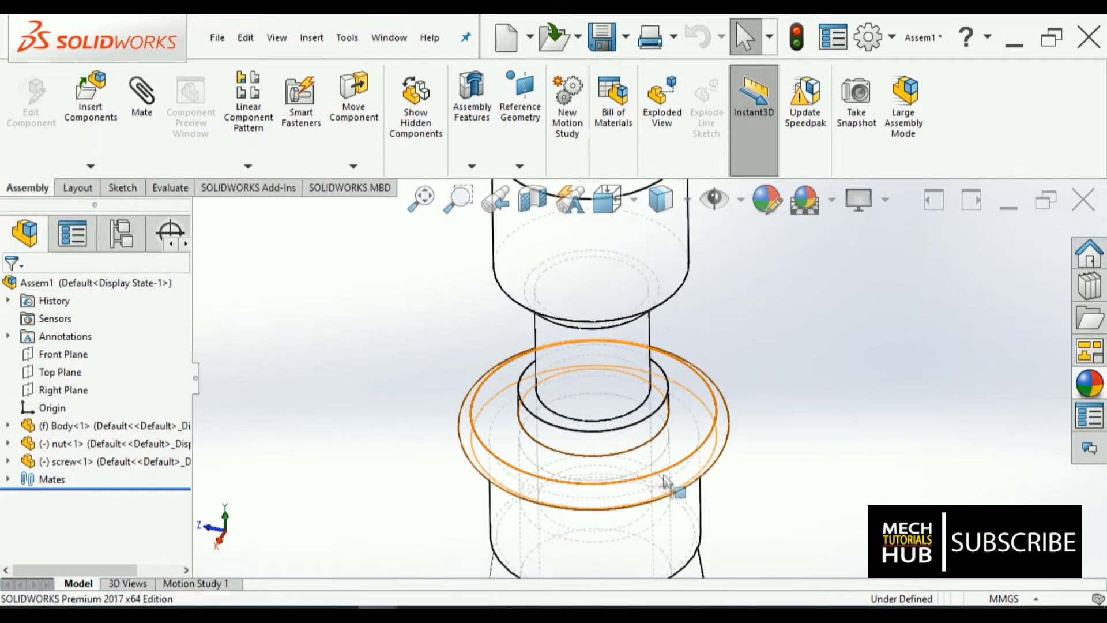
{"action": "scroll", "coordinate": [717, 413], "scroll_direction": "up", "scroll_amount": 4}
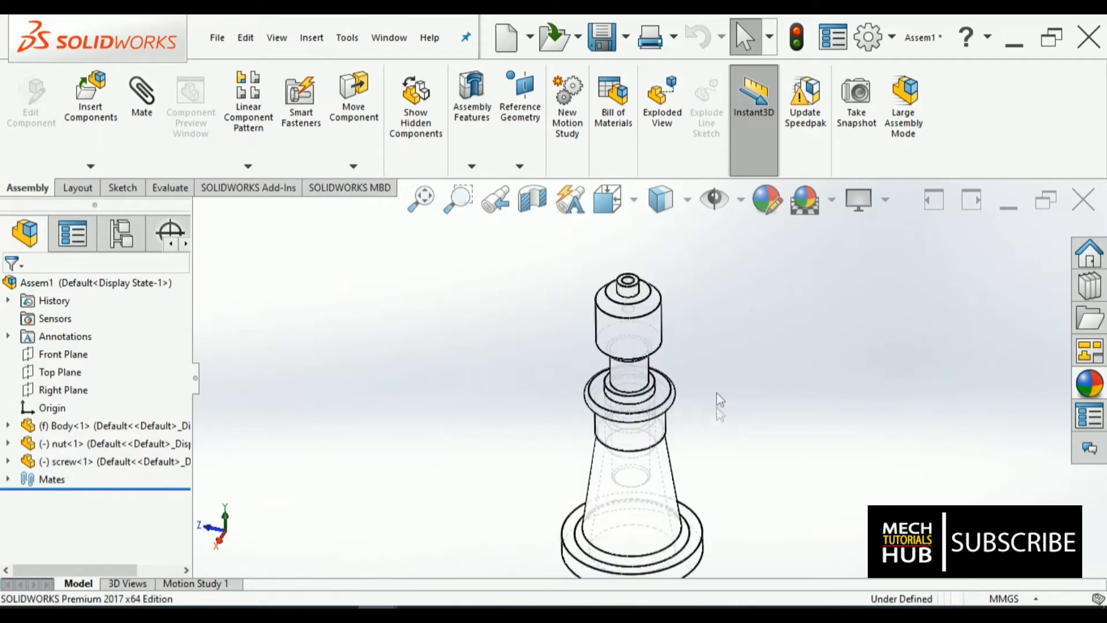
{"action": "scroll", "coordinate": [698, 286], "scroll_direction": "down", "scroll_amount": 1}
{"action": "left_click", "coordinate": [661, 199]}
{"action": "left_click", "coordinate": [662, 234]}
Examine the assembled body, nut and screw from several angles, including the pin on top of the screw.
{"action": "scroll", "coordinate": [776, 442], "scroll_direction": "up", "scroll_amount": 3}
{"action": "scroll", "coordinate": [674, 390], "scroll_direction": "down", "scroll_amount": 2}
{"action": "middle_click_drag", "start_coordinate": [669, 390], "coordinate": [654, 311]}
{"action": "scroll", "coordinate": [652, 374], "scroll_direction": "up", "scroll_amount": 2}
{"action": "scroll", "coordinate": [649, 369], "scroll_direction": "down", "scroll_amount": 5}
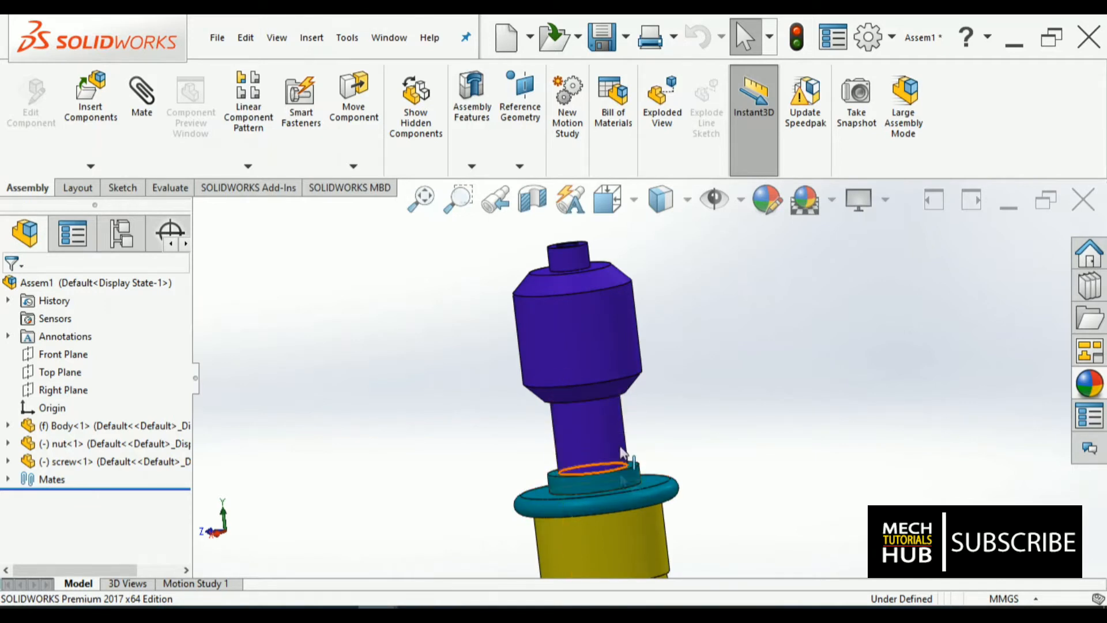
{"action": "scroll", "coordinate": [627, 480], "scroll_direction": "up", "scroll_amount": 5}
{"action": "middle_click_drag", "start_coordinate": [627, 480], "coordinate": [660, 389]}
{"action": "scroll", "coordinate": [660, 375], "scroll_direction": "down", "scroll_amount": 8}
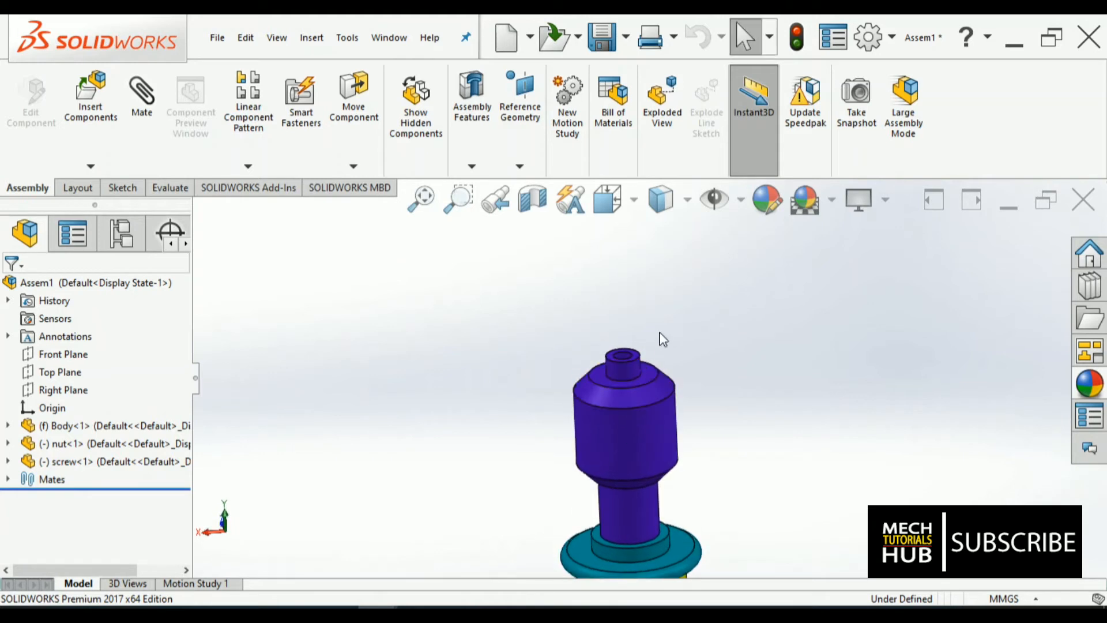
{"action": "scroll", "coordinate": [750, 409], "scroll_direction": "up", "scroll_amount": 3}
{"action": "scroll", "coordinate": [688, 324], "scroll_direction": "down", "scroll_amount": 2}
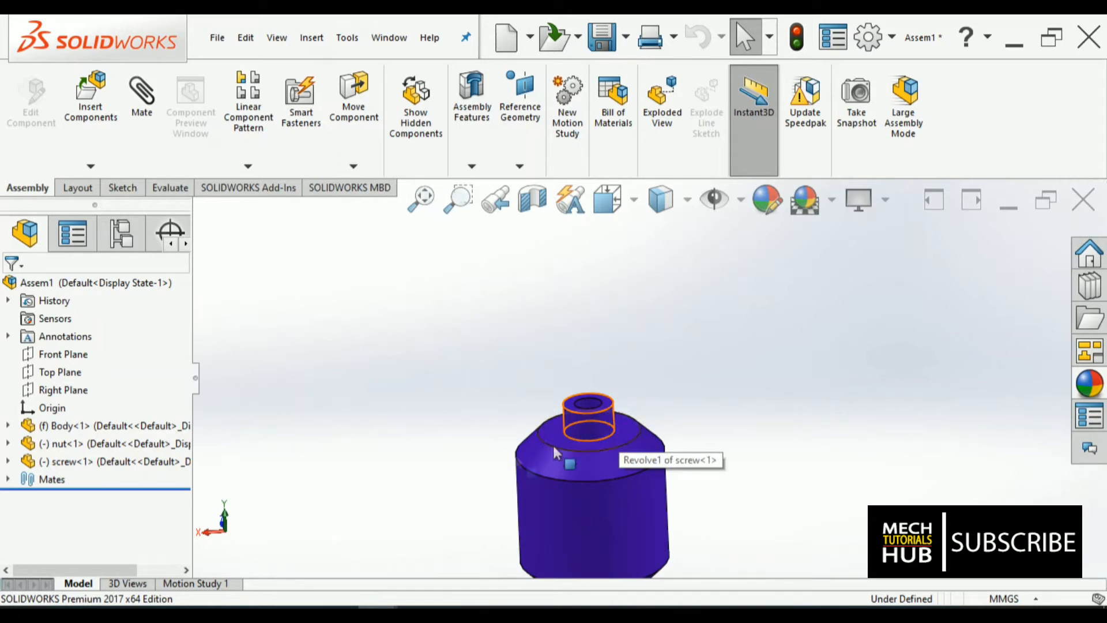
Insert the Cup part from the Desktop and place it beside the screw's head.
{"action": "left_click", "coordinate": [88, 103]}
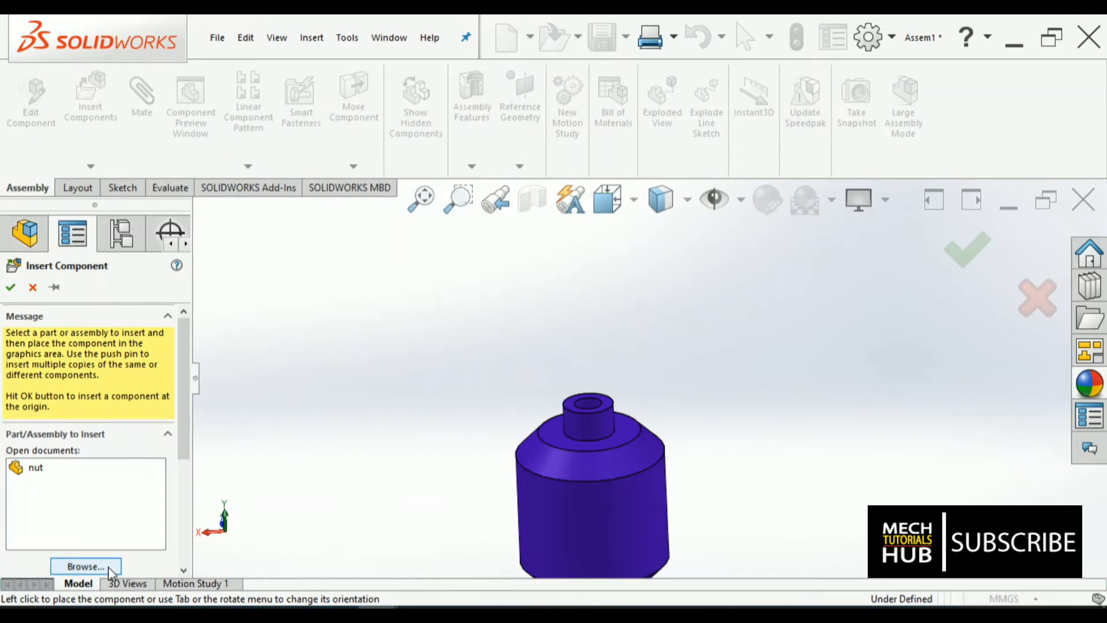
{"action": "left_click", "coordinate": [109, 568]}
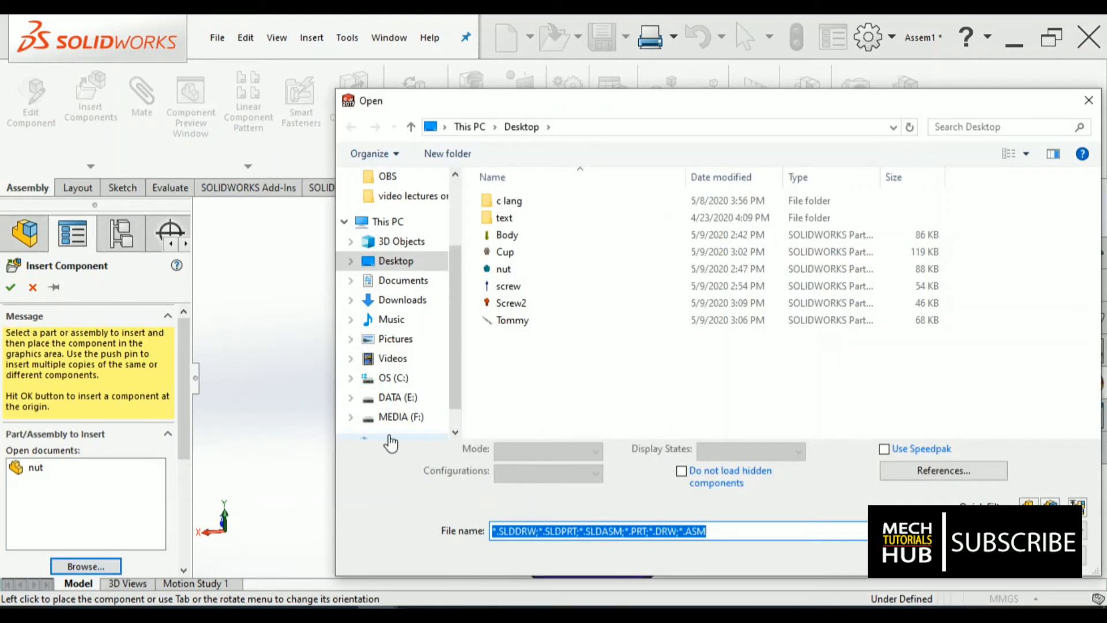
{"action": "left_click", "coordinate": [504, 252]}
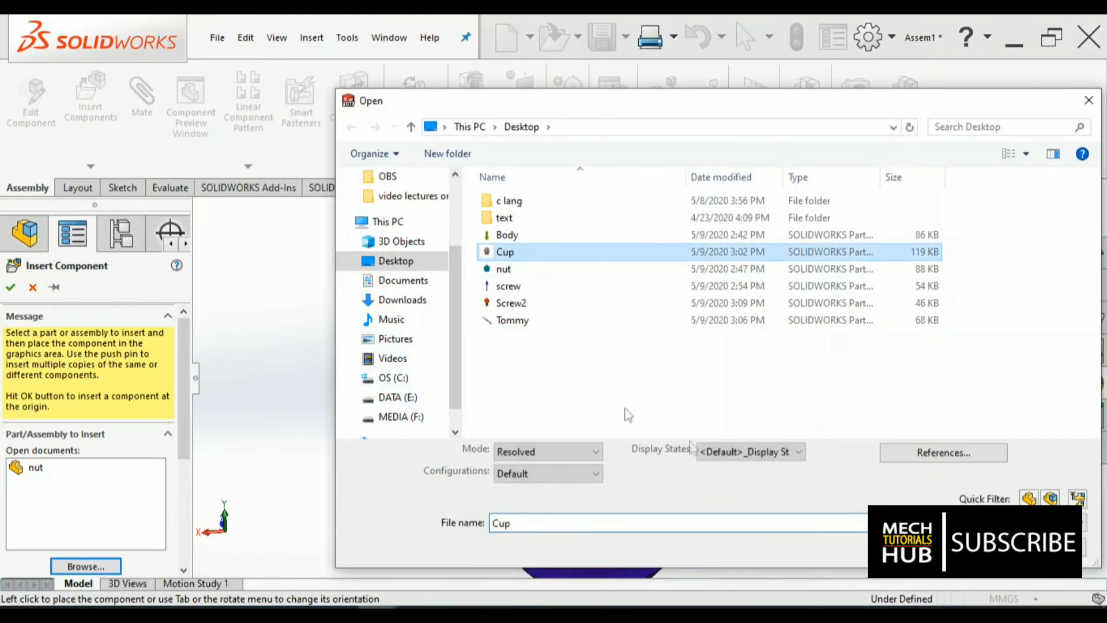
{"action": "key", "text": "Return"}
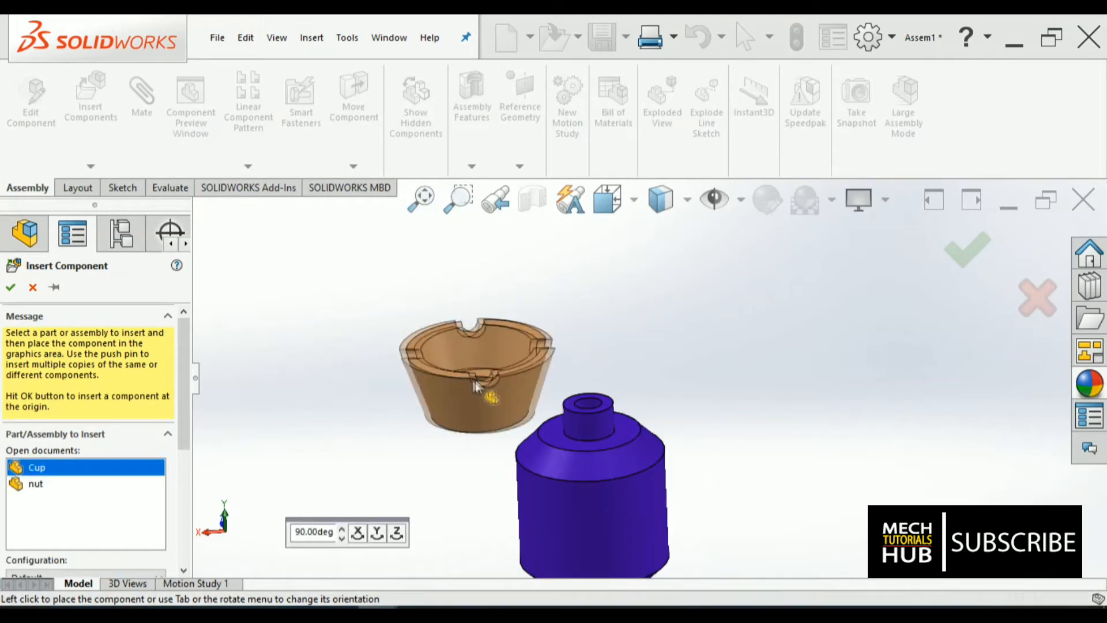
{"action": "left_click", "coordinate": [465, 379]}
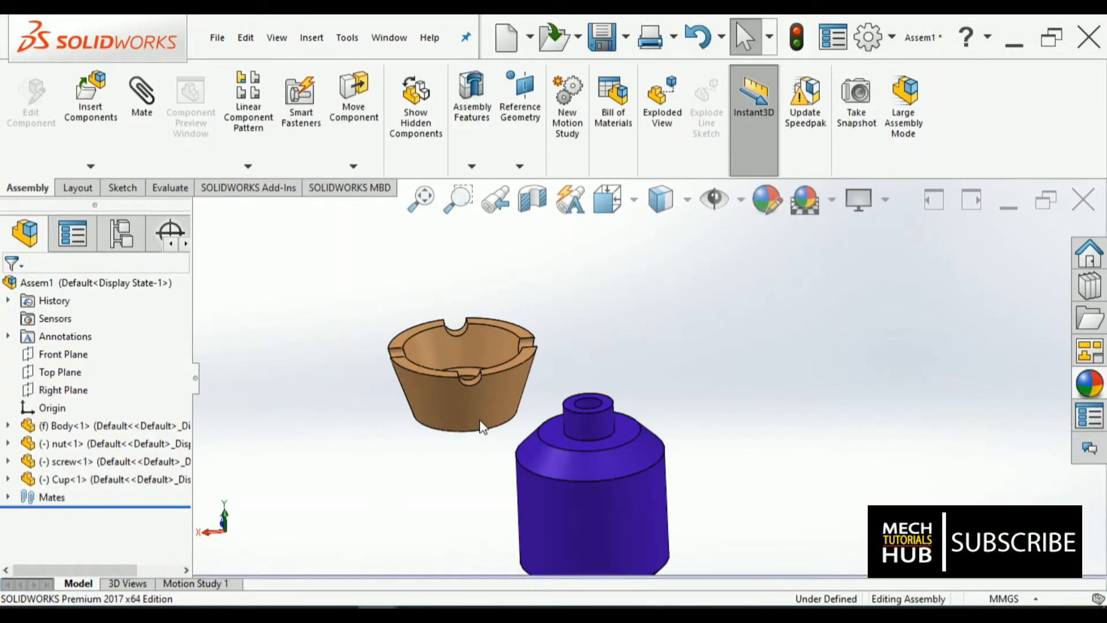
Add a concentric mate between the cup's bottom bore and the cylindrical pin on top of the screw.
{"action": "middle_click_drag", "start_coordinate": [468, 482], "coordinate": [524, 433]}
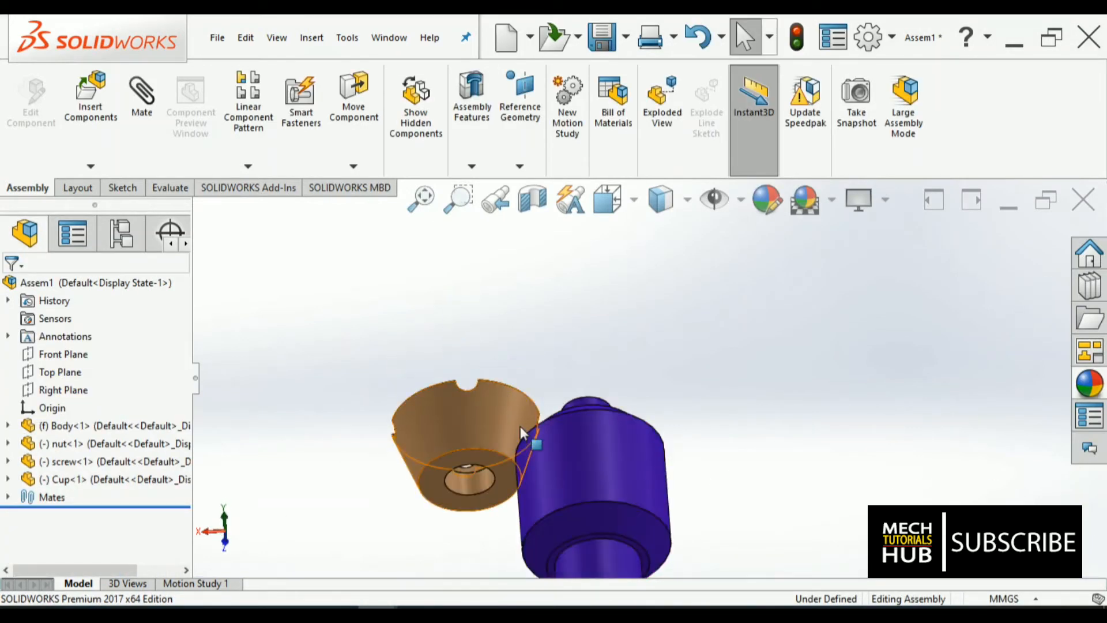
{"action": "left_click", "coordinate": [142, 95]}
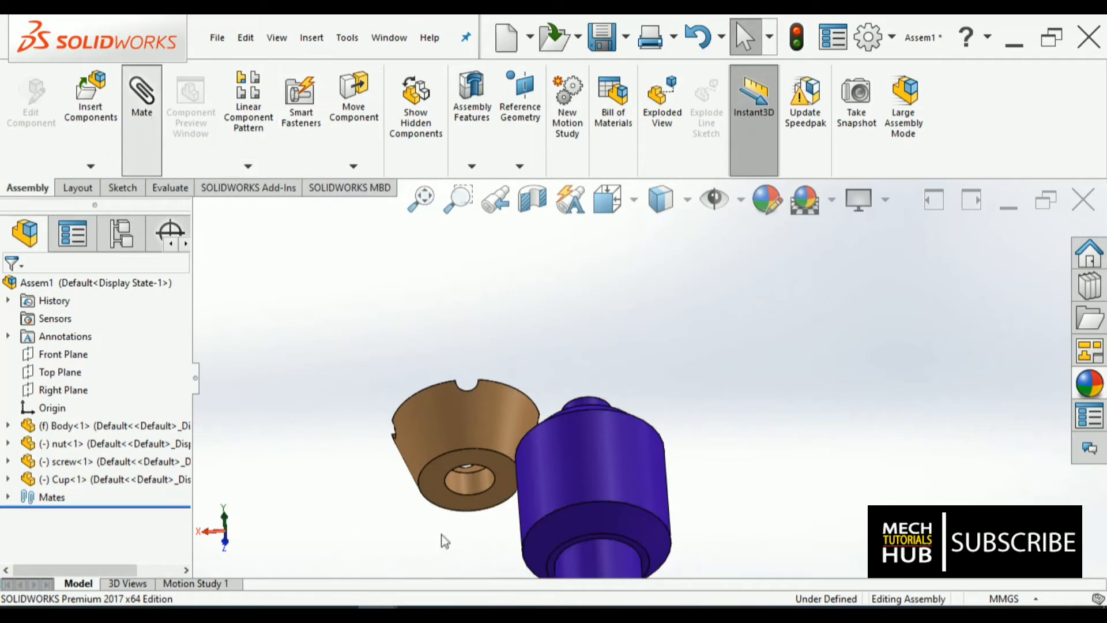
{"action": "scroll", "coordinate": [447, 519], "scroll_direction": "down", "scroll_amount": 3}
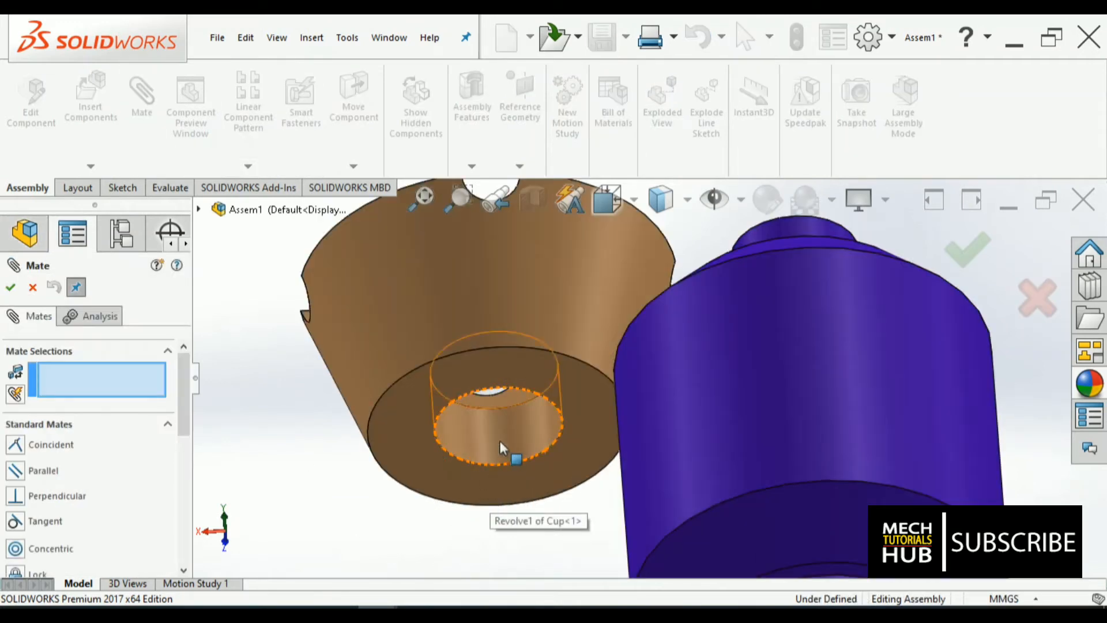
{"action": "left_click", "coordinate": [499, 440]}
{"action": "scroll", "coordinate": [652, 423], "scroll_direction": "up", "scroll_amount": 5}
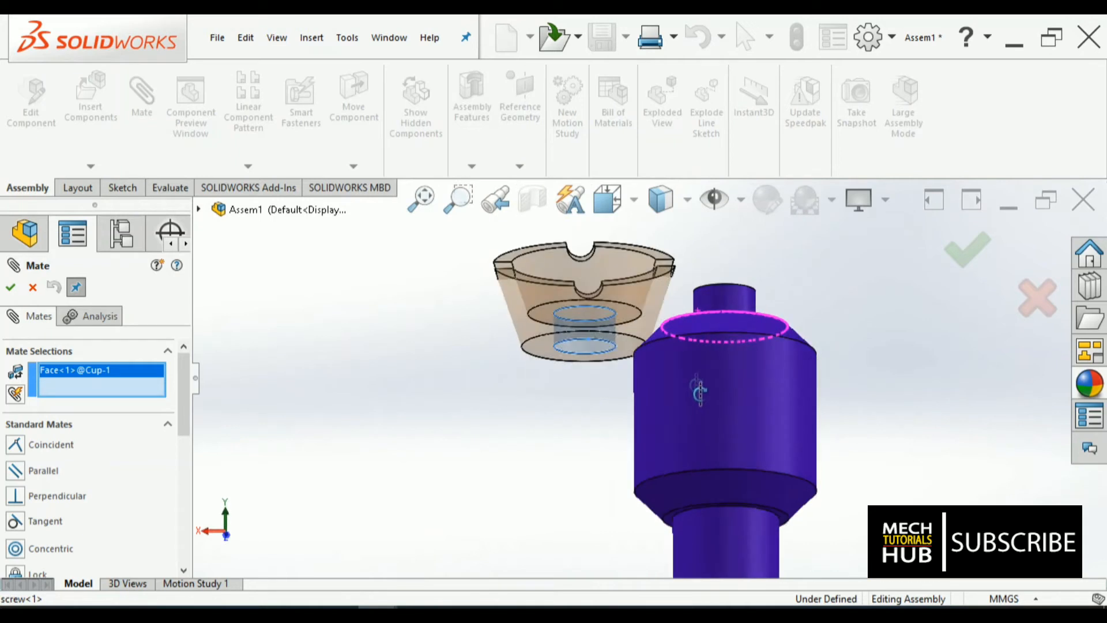
{"action": "middle_click_drag", "start_coordinate": [699, 391], "coordinate": [721, 384]}
{"action": "scroll", "coordinate": [730, 389], "scroll_direction": "down", "scroll_amount": 2}
{"action": "left_click", "coordinate": [705, 325]}
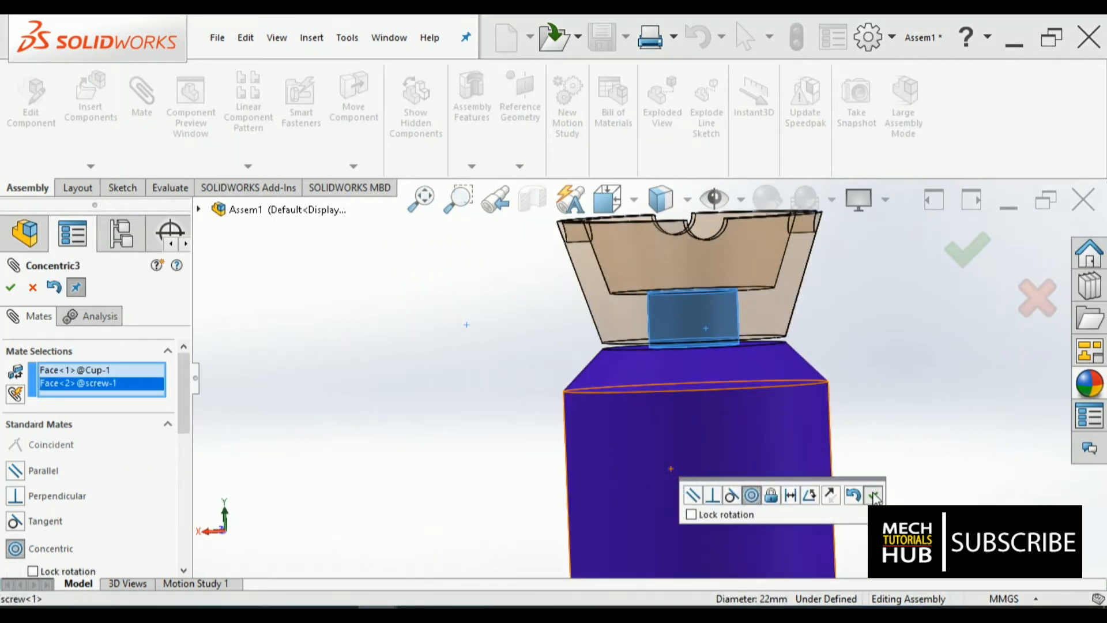
{"action": "left_click", "coordinate": [875, 497]}
Mate the cup's underside coincident with the flat shoulder face around the screw's top pin and finish mating.
{"action": "scroll", "coordinate": [767, 346], "scroll_direction": "down", "scroll_amount": 5}
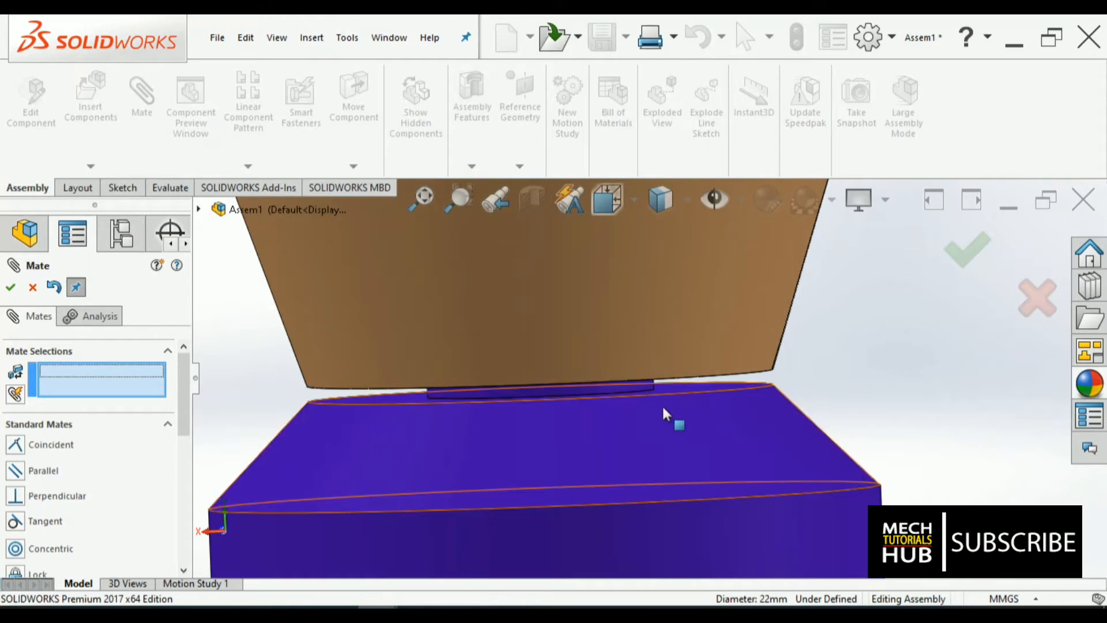
{"action": "scroll", "coordinate": [664, 406], "scroll_direction": "up", "scroll_amount": 2}
{"action": "scroll", "coordinate": [662, 375], "scroll_direction": "down", "scroll_amount": 2}
{"action": "middle_click_drag", "start_coordinate": [787, 402], "coordinate": [774, 348]}
{"action": "scroll", "coordinate": [753, 369], "scroll_direction": "down", "scroll_amount": 2}
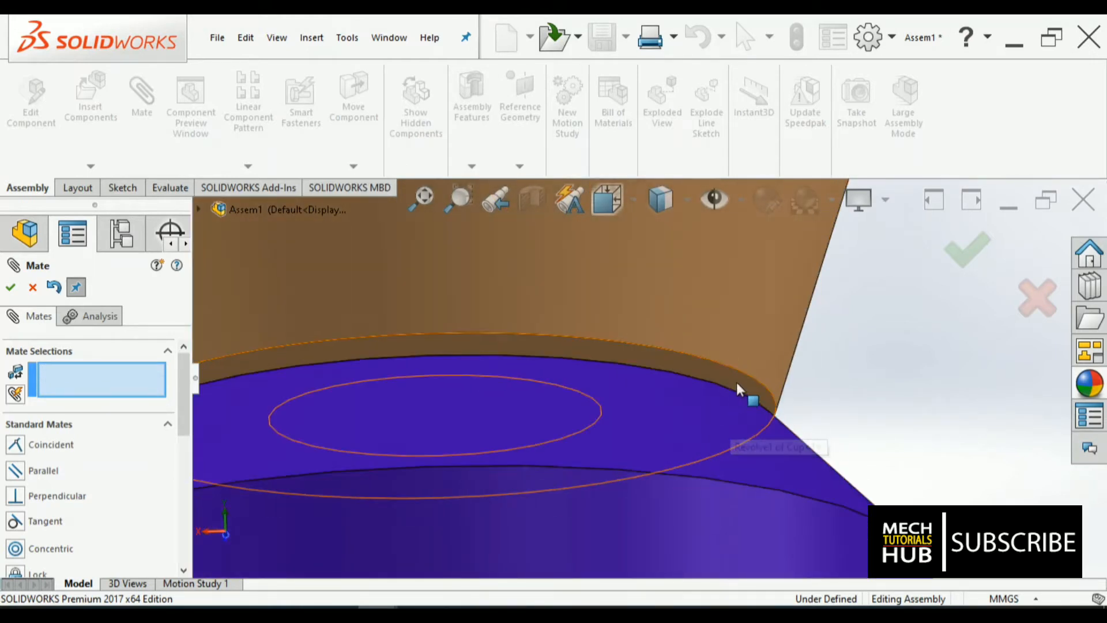
{"action": "left_click", "coordinate": [736, 383]}
{"action": "scroll", "coordinate": [736, 383], "scroll_direction": "up", "scroll_amount": 3}
{"action": "middle_click_drag", "start_coordinate": [815, 371], "coordinate": [713, 448]}
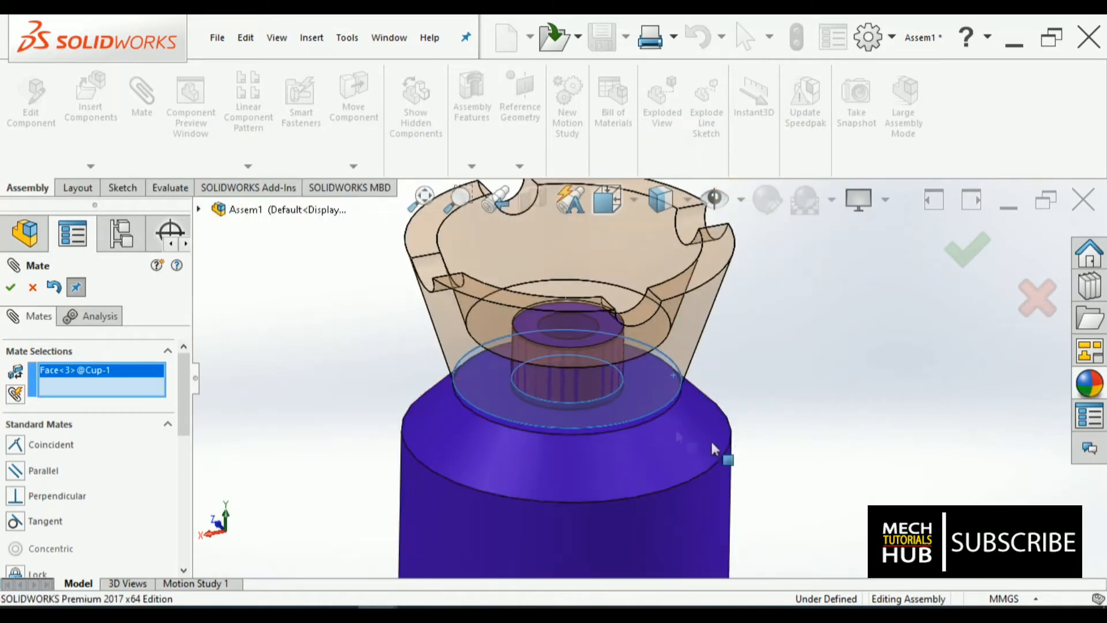
{"action": "scroll", "coordinate": [713, 447], "scroll_direction": "down", "scroll_amount": 5}
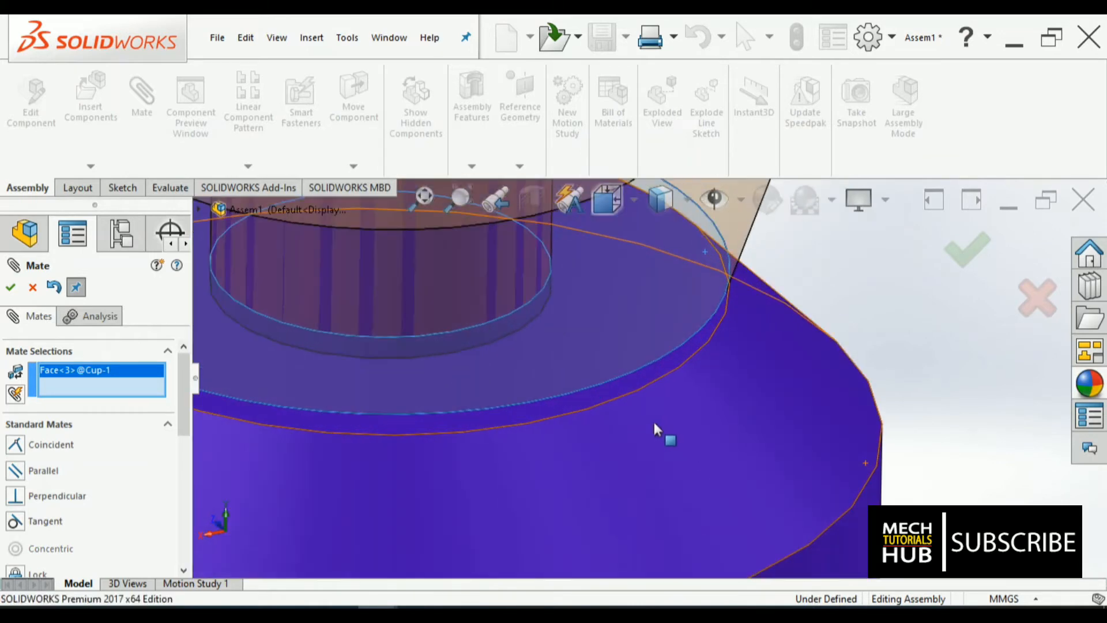
{"action": "left_click", "coordinate": [660, 376]}
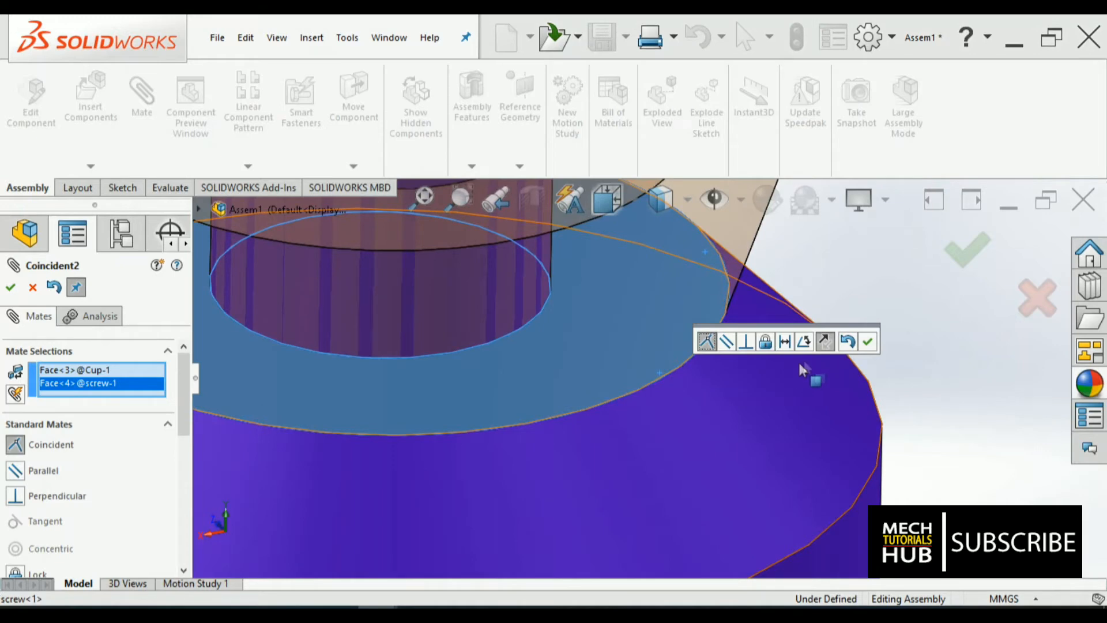
{"action": "left_click", "coordinate": [869, 344]}
{"action": "scroll", "coordinate": [860, 425], "scroll_direction": "up", "scroll_amount": 6}
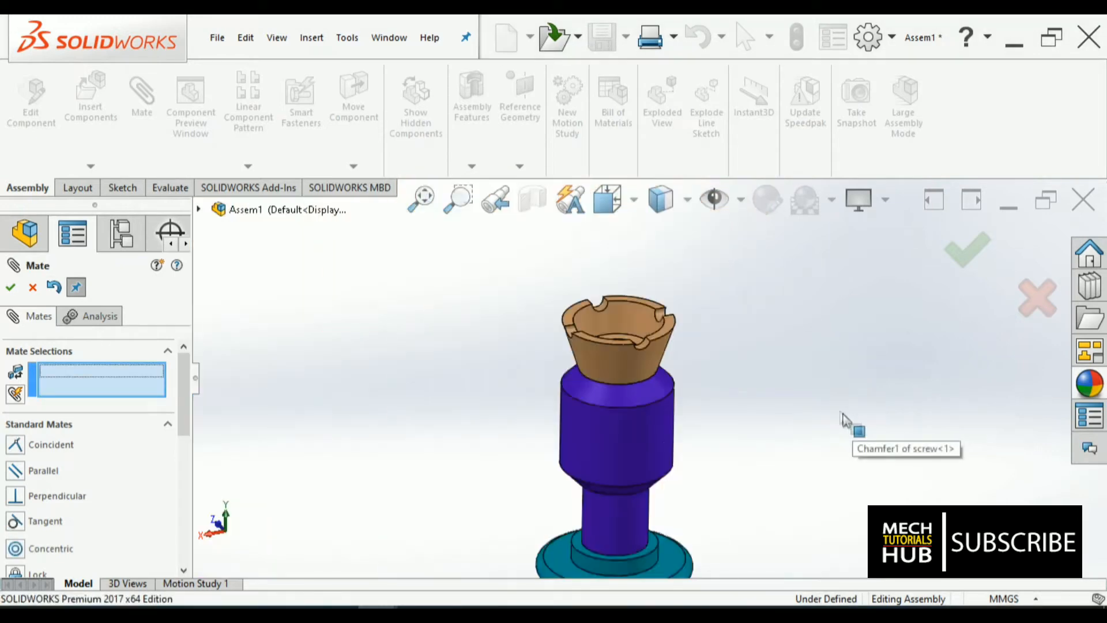
{"action": "middle_click_drag", "start_coordinate": [778, 446], "coordinate": [707, 431]}
{"action": "middle_click_drag", "start_coordinate": [679, 376], "coordinate": [663, 411]}
{"action": "scroll", "coordinate": [660, 398], "scroll_direction": "down", "scroll_amount": 5}
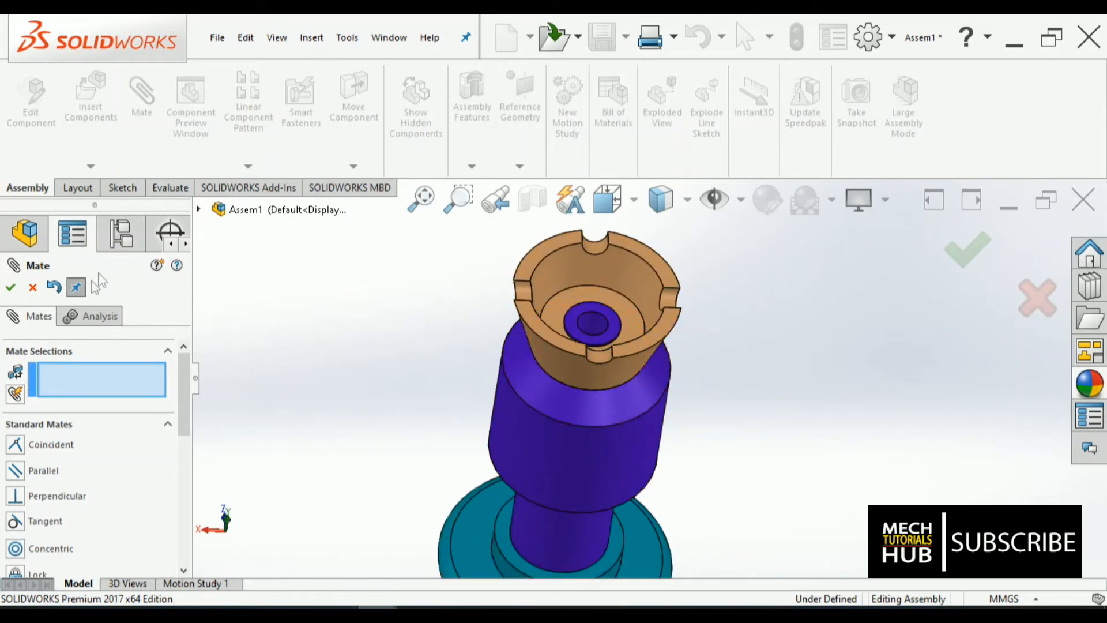
{"action": "left_click", "coordinate": [13, 288]}
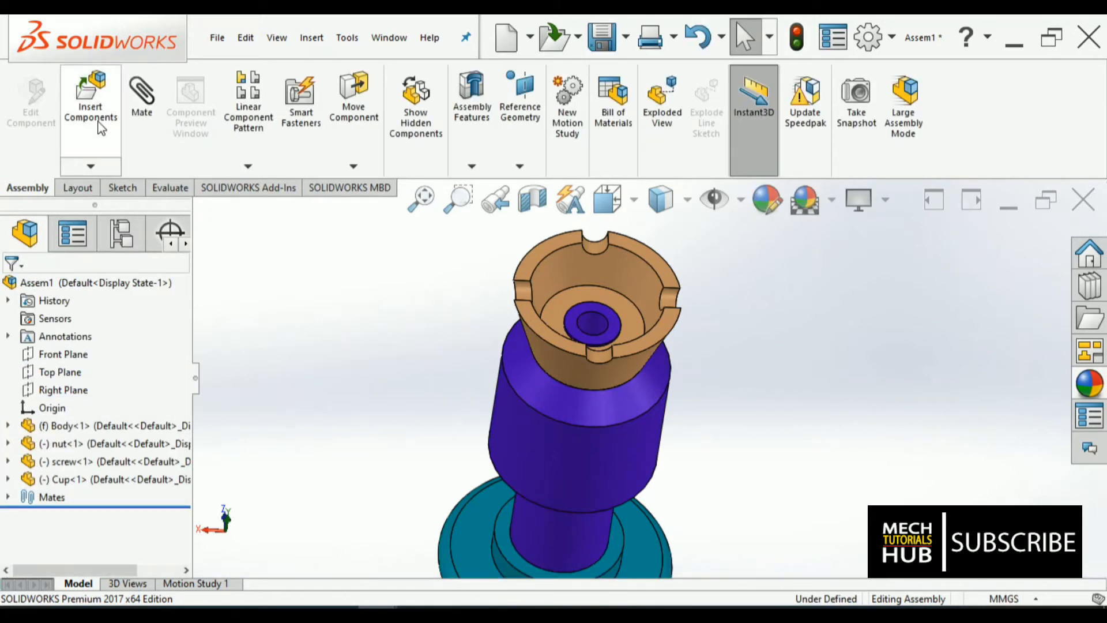
Insert the Screw2 part from the Desktop and place it beside the cup.
{"action": "left_click", "coordinate": [98, 124]}
{"action": "left_click", "coordinate": [112, 567]}
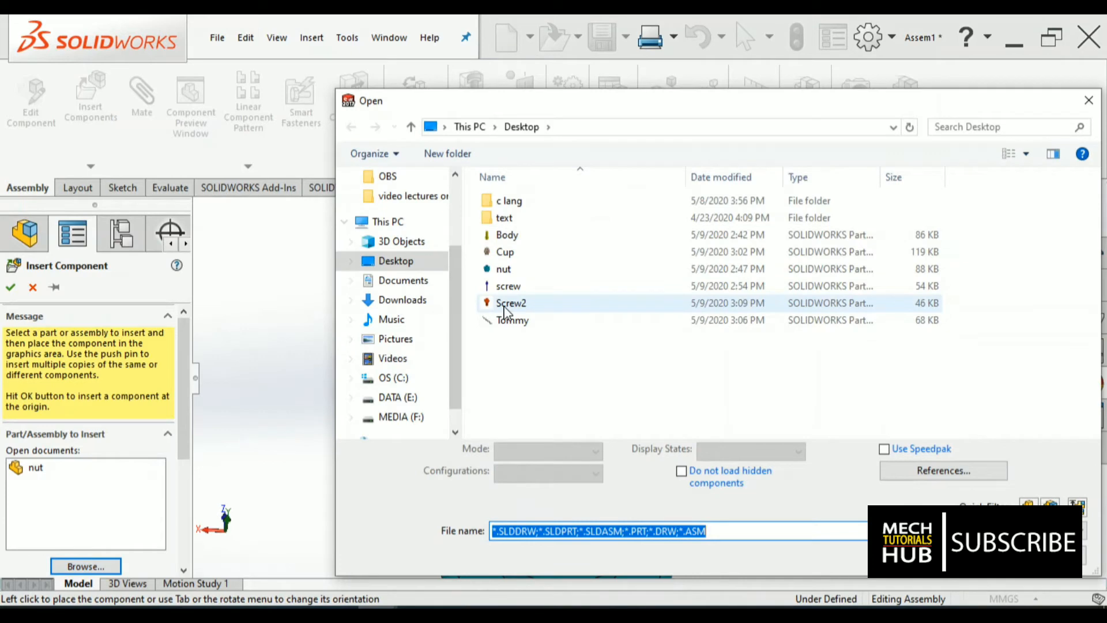
{"action": "left_click", "coordinate": [511, 303]}
{"action": "left_click", "coordinate": [992, 549]}
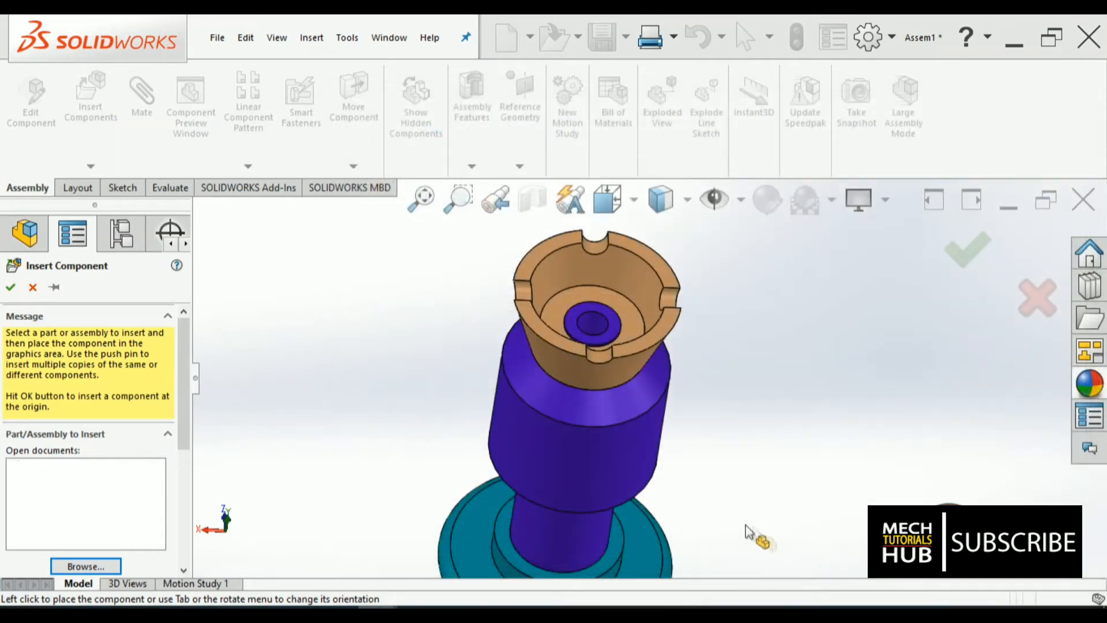
{"action": "left_click", "coordinate": [725, 343]}
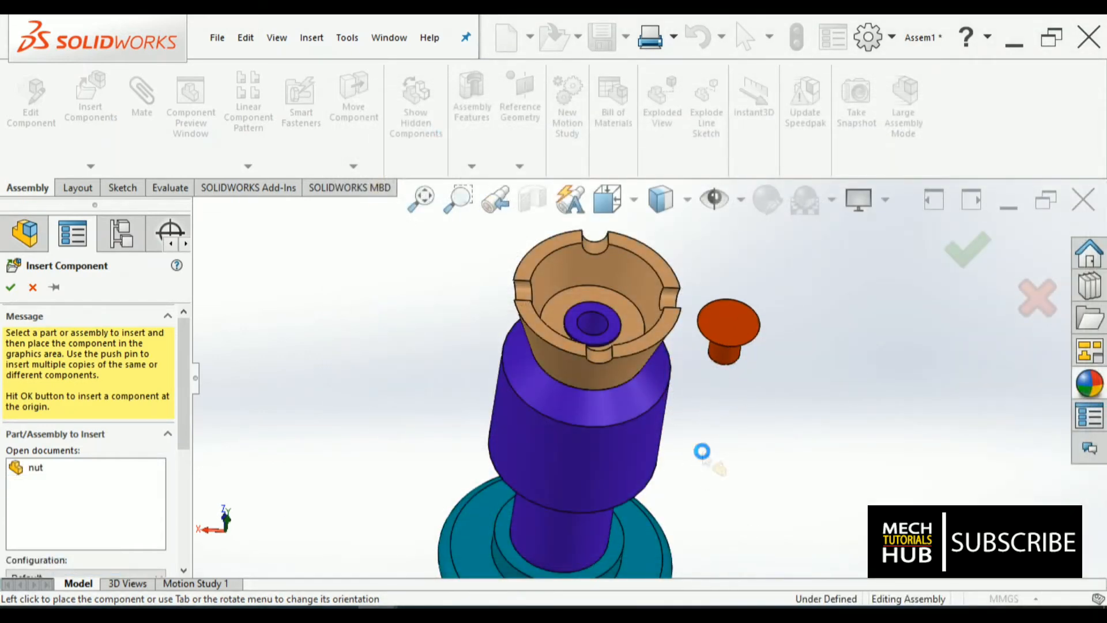
Add a concentric mate between Screw2's cylindrical shank and the hole in the top of the screw.
{"action": "mouse_move", "coordinate": [702, 452]}
{"action": "middle_mouse_down"}
{"action": "mouse_move", "coordinate": [707, 291]}
{"action": "mouse_move", "coordinate": [699, 442]}
{"action": "middle_mouse_up"}
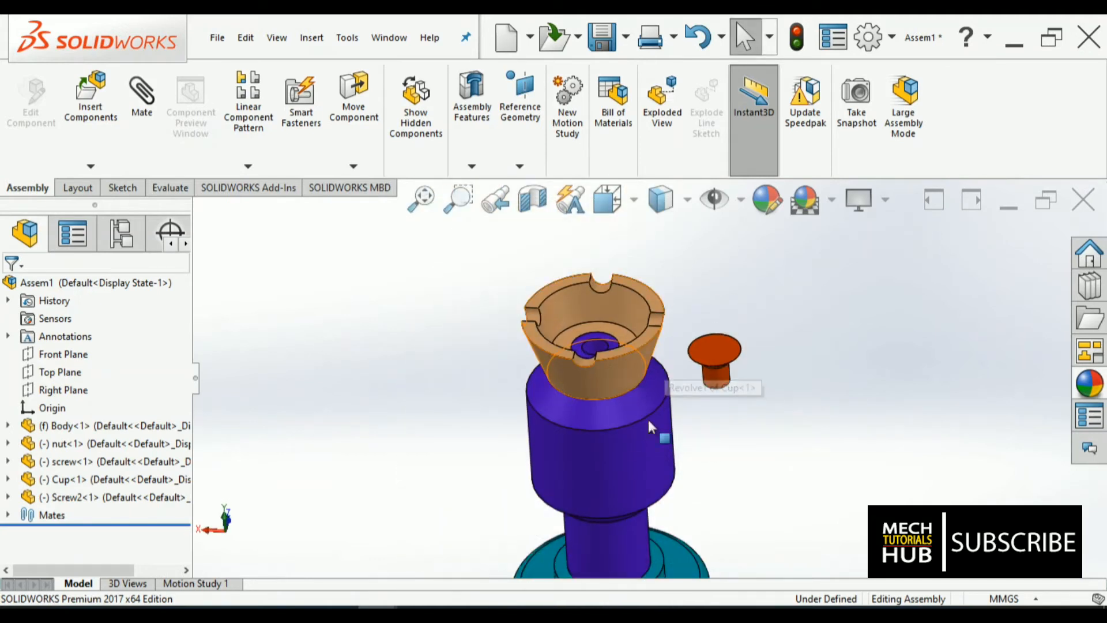
{"action": "middle_click_drag", "start_coordinate": [736, 479], "coordinate": [701, 438]}
{"action": "scroll", "coordinate": [695, 423], "scroll_direction": "down", "scroll_amount": 3}
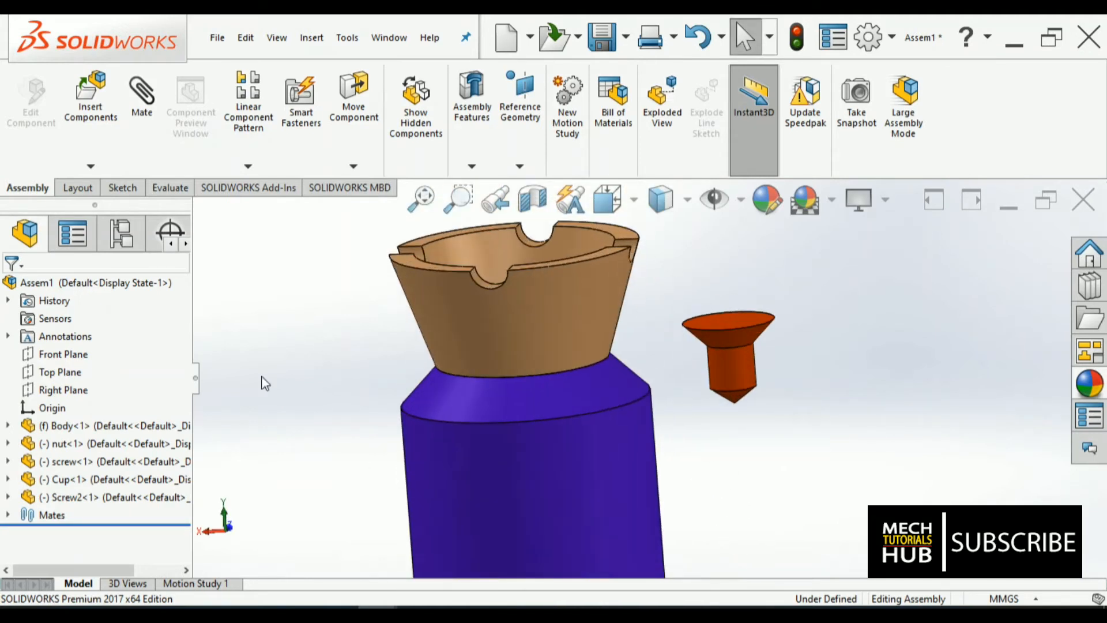
{"action": "left_click", "coordinate": [155, 131]}
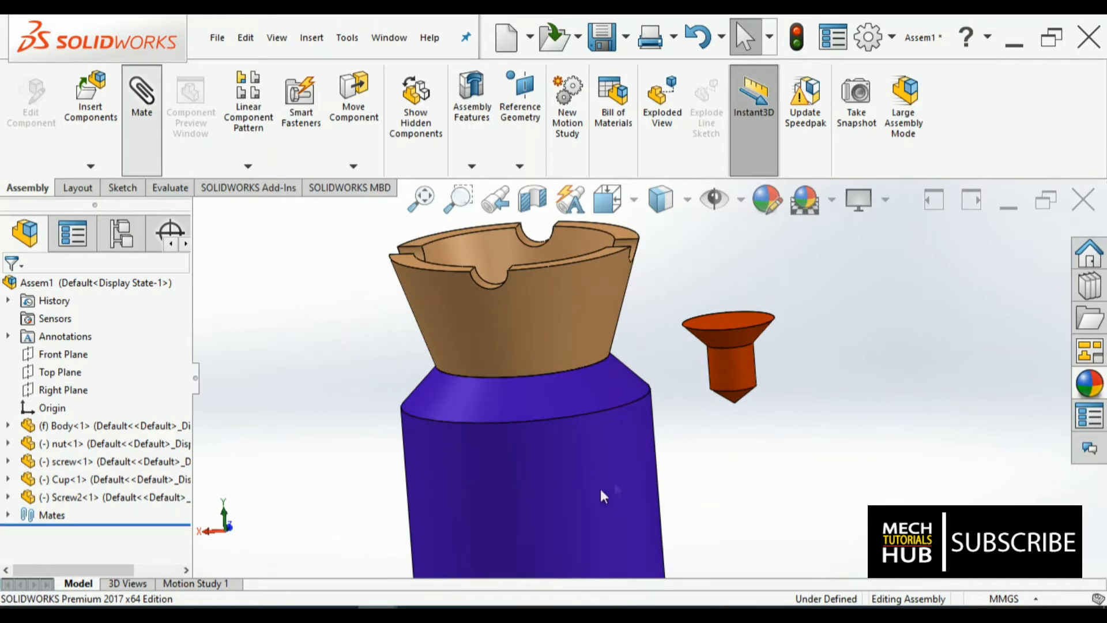
{"action": "left_click", "coordinate": [750, 383]}
{"action": "middle_click_drag", "start_coordinate": [764, 391], "coordinate": [775, 369]}
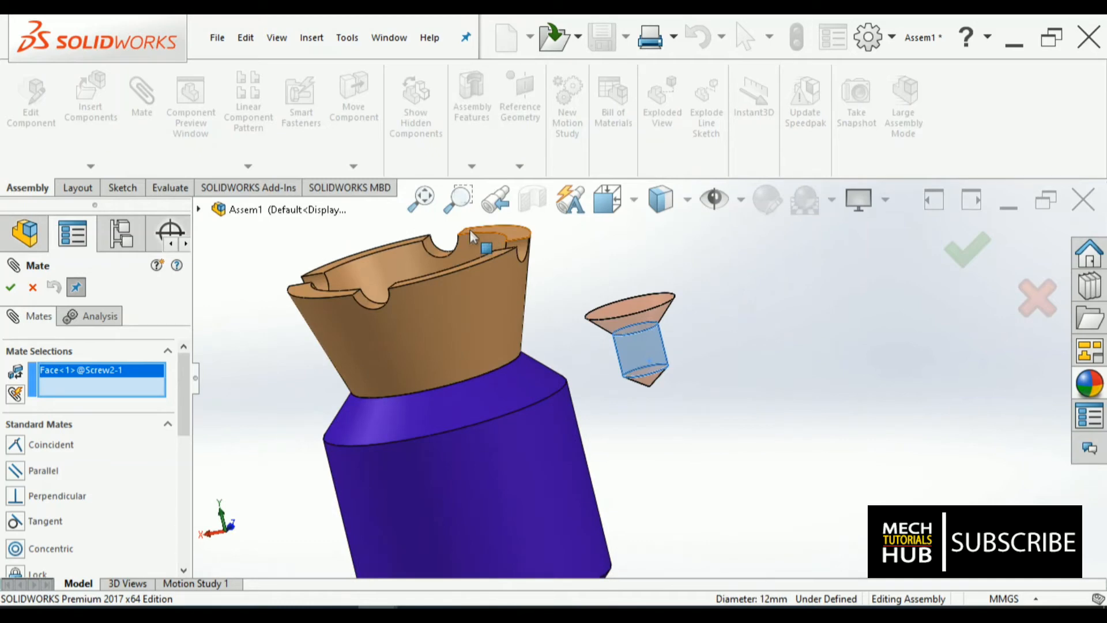
{"action": "middle_click_drag", "start_coordinate": [471, 237], "coordinate": [351, 337]}
{"action": "scroll", "coordinate": [487, 383], "scroll_direction": "down", "scroll_amount": 3}
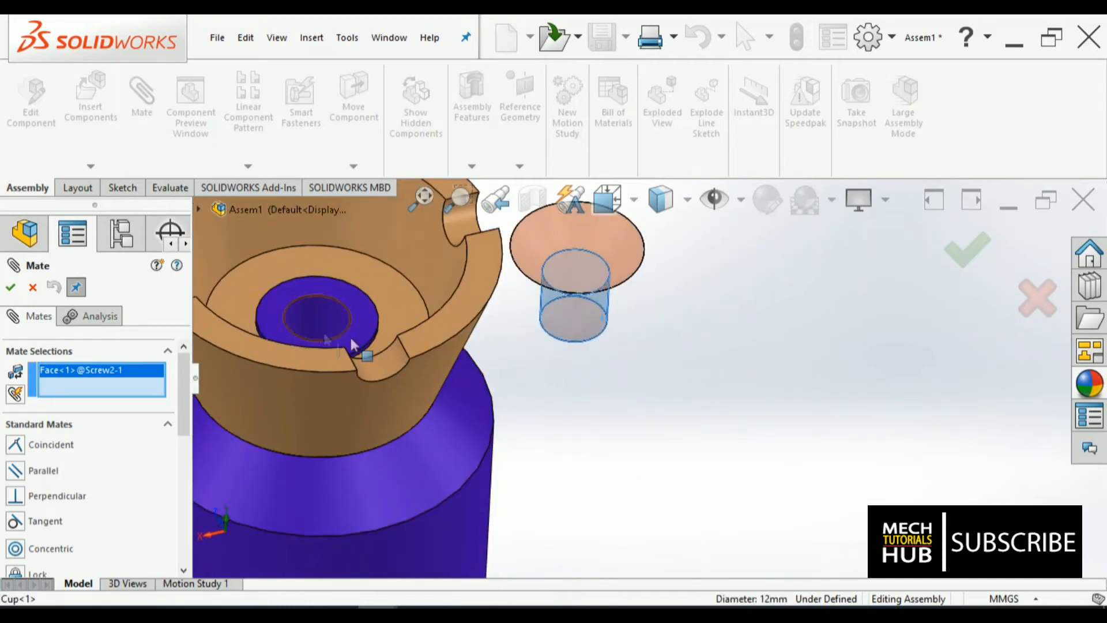
{"action": "left_click", "coordinate": [321, 331]}
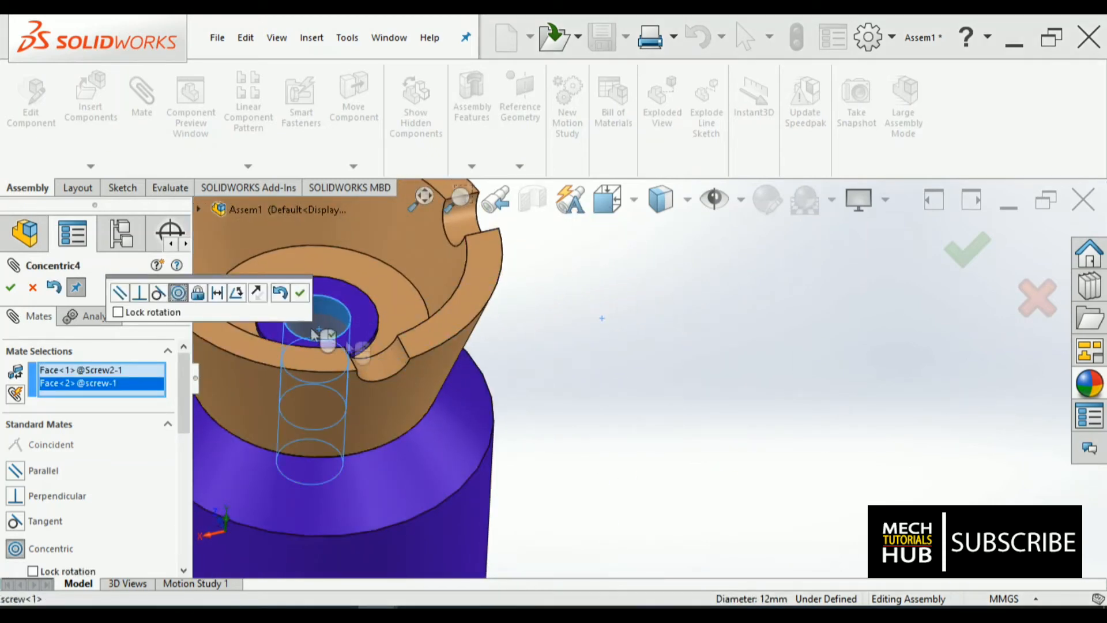
{"action": "scroll", "coordinate": [576, 377], "scroll_direction": "up", "scroll_amount": 3}
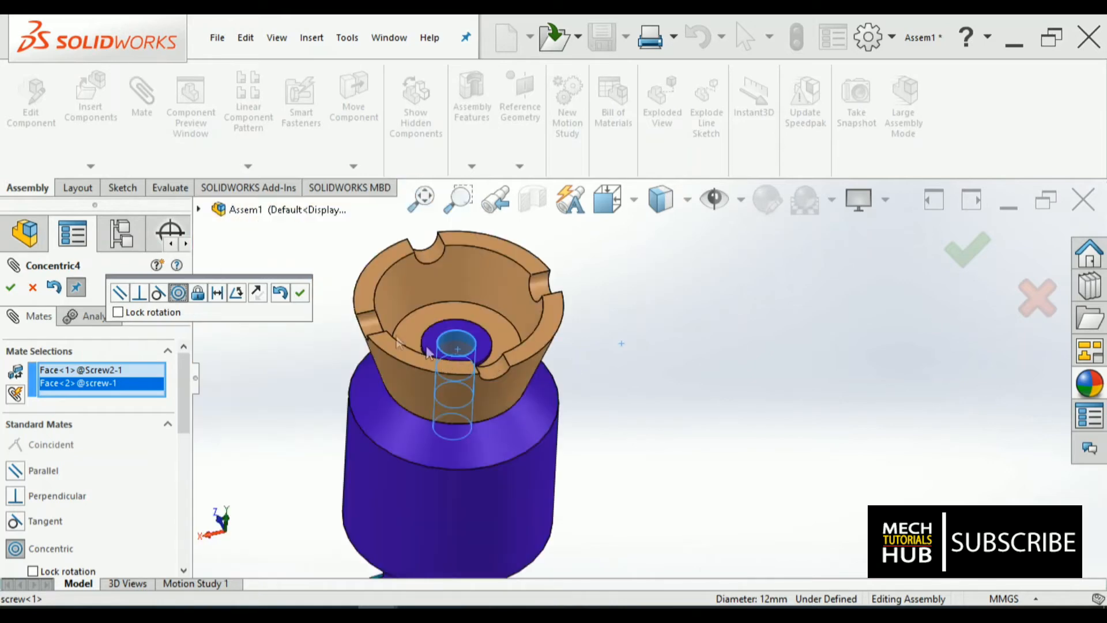
{"action": "left_click", "coordinate": [300, 293]}
Add a 12 mm distance mate between Screw2's flat head face and the cup's notched rim face.
{"action": "scroll", "coordinate": [571, 384], "scroll_direction": "down", "scroll_amount": 2}
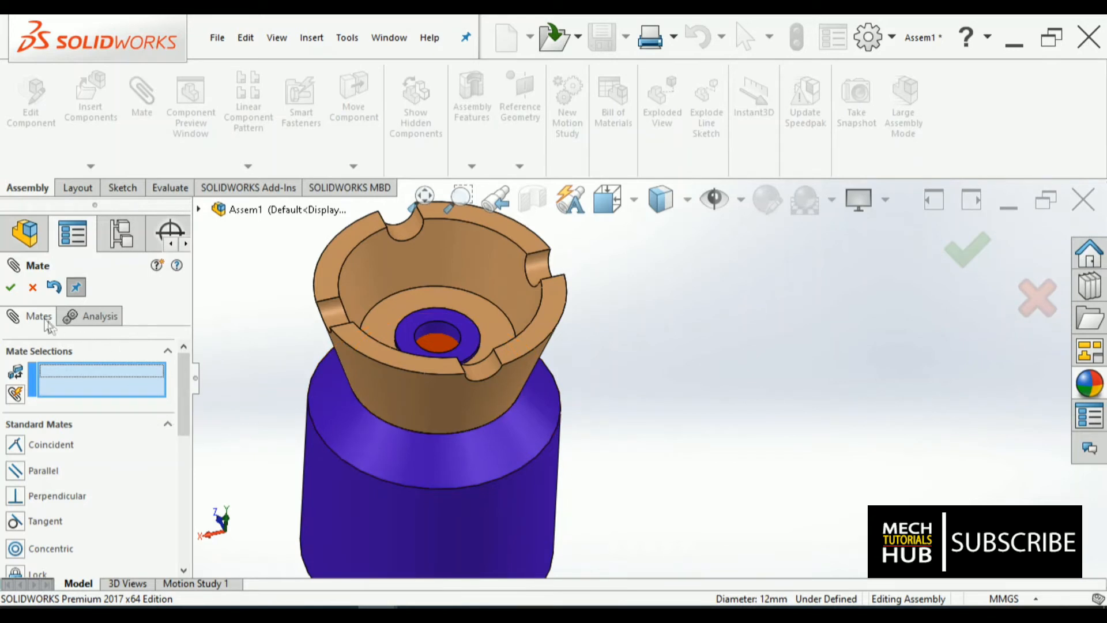
{"action": "left_click", "coordinate": [443, 345]}
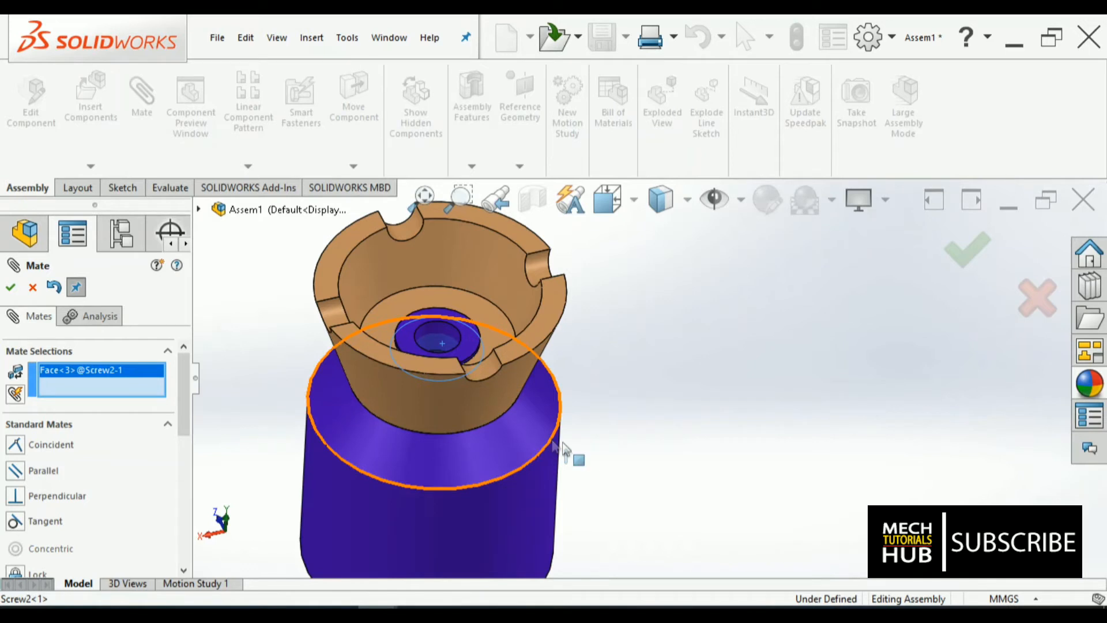
{"action": "middle_click_drag", "start_coordinate": [643, 404], "coordinate": [548, 332]}
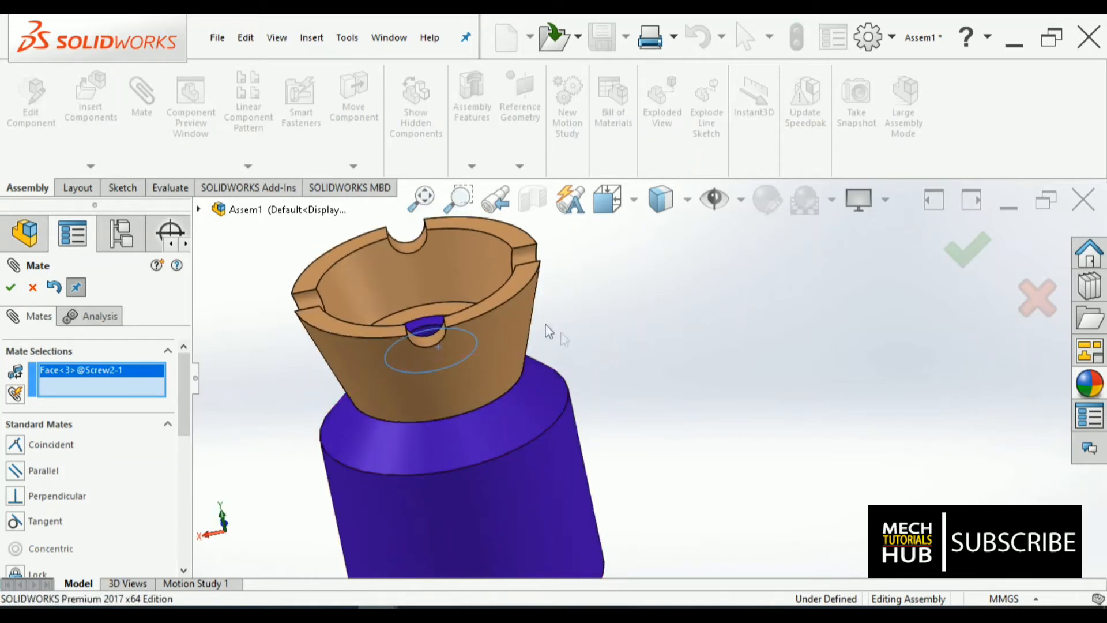
{"action": "left_click", "coordinate": [504, 299]}
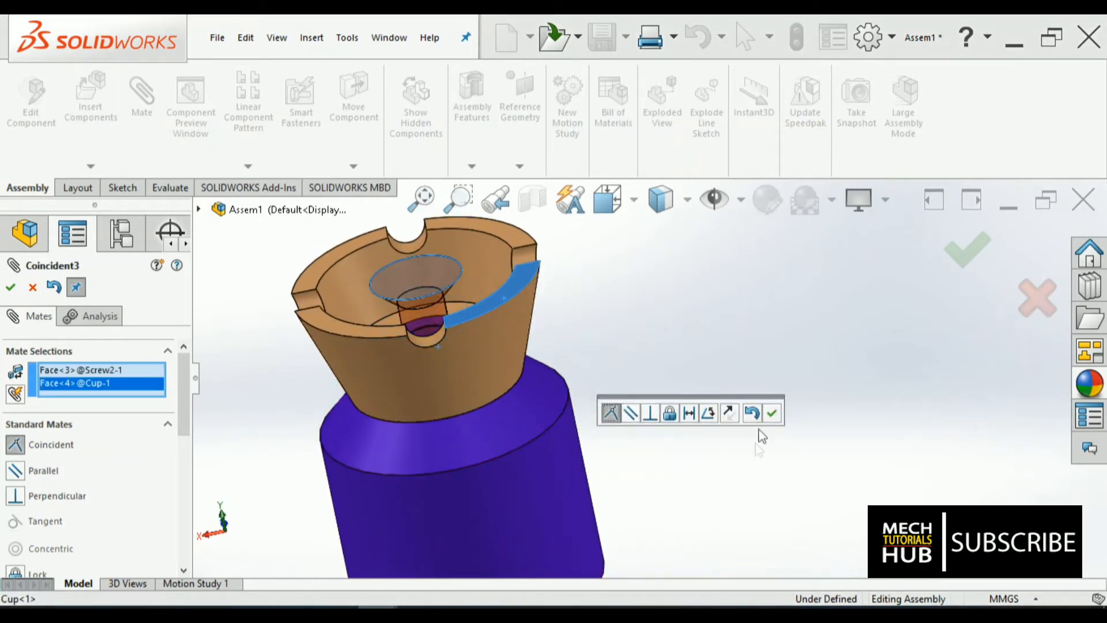
{"action": "middle_click_drag", "start_coordinate": [708, 462], "coordinate": [760, 468]}
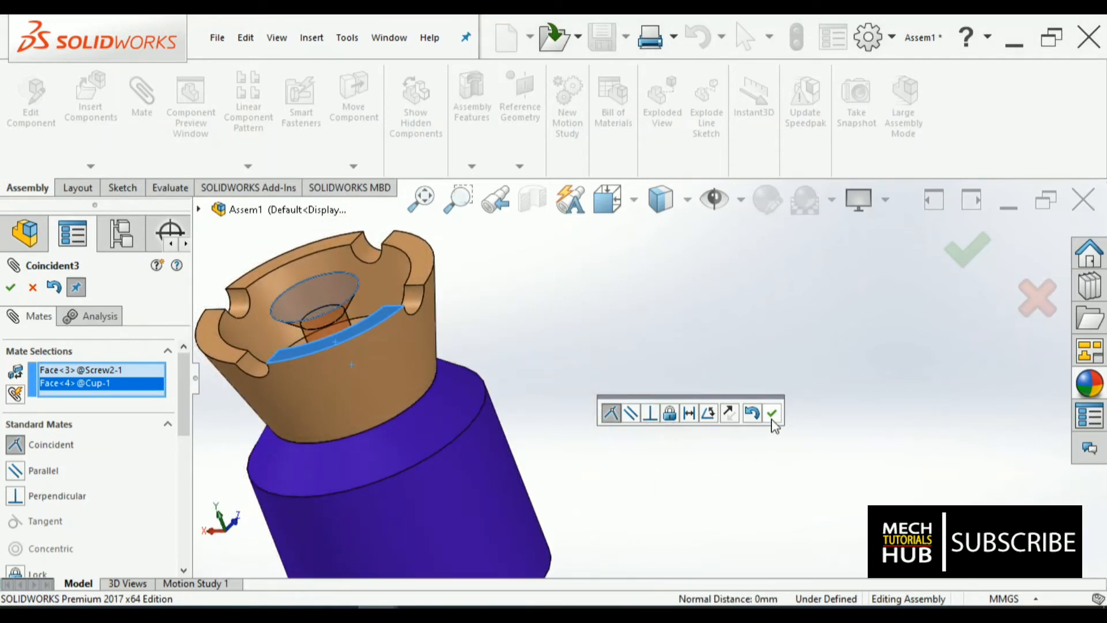
{"action": "left_click", "coordinate": [687, 414]}
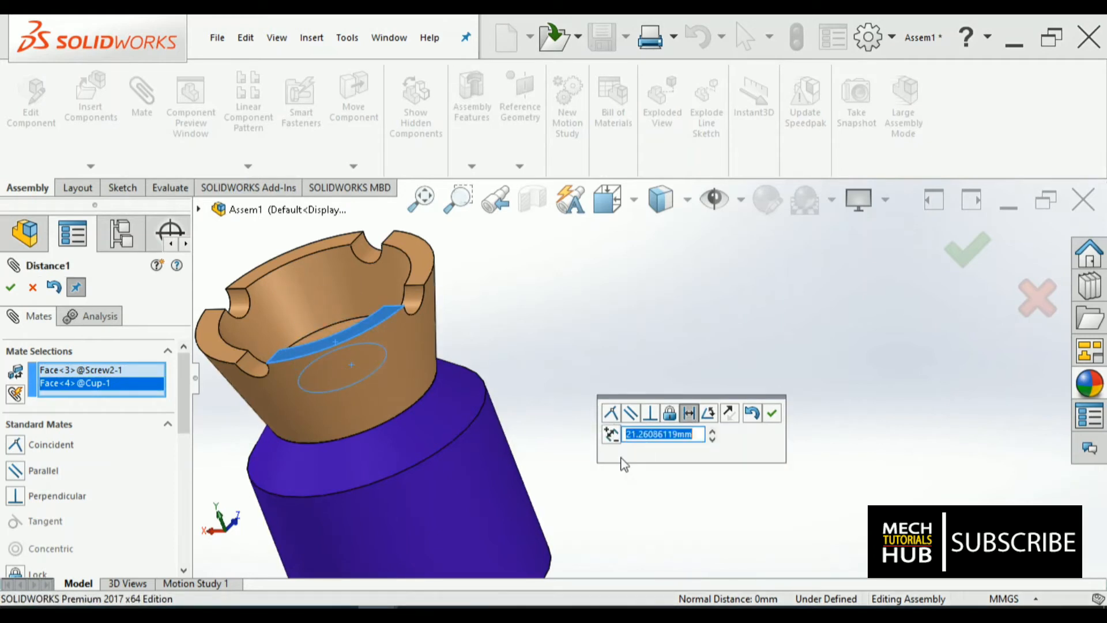
{"action": "middle_click_drag", "start_coordinate": [539, 372], "coordinate": [556, 447]}
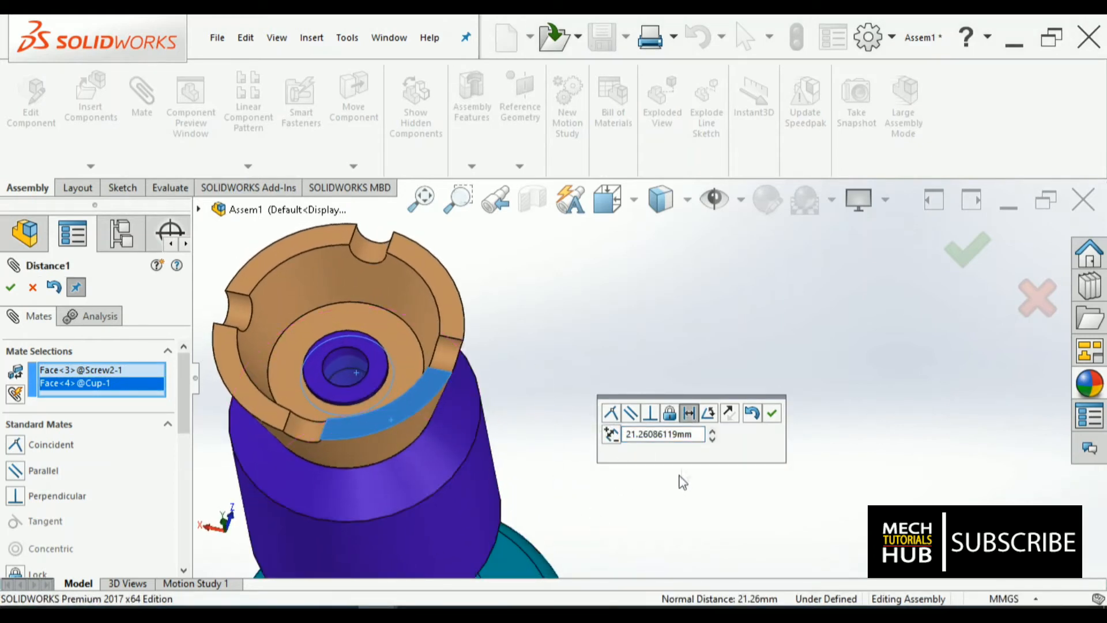
{"action": "left_click", "coordinate": [713, 439]}
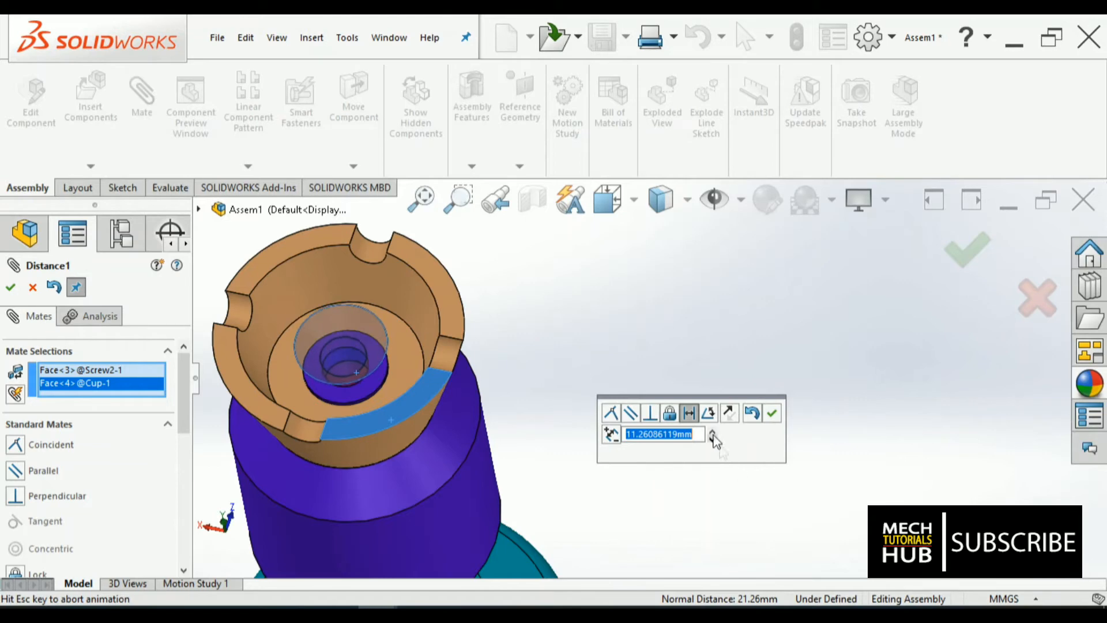
{"action": "middle_click_drag", "start_coordinate": [603, 504], "coordinate": [592, 468]}
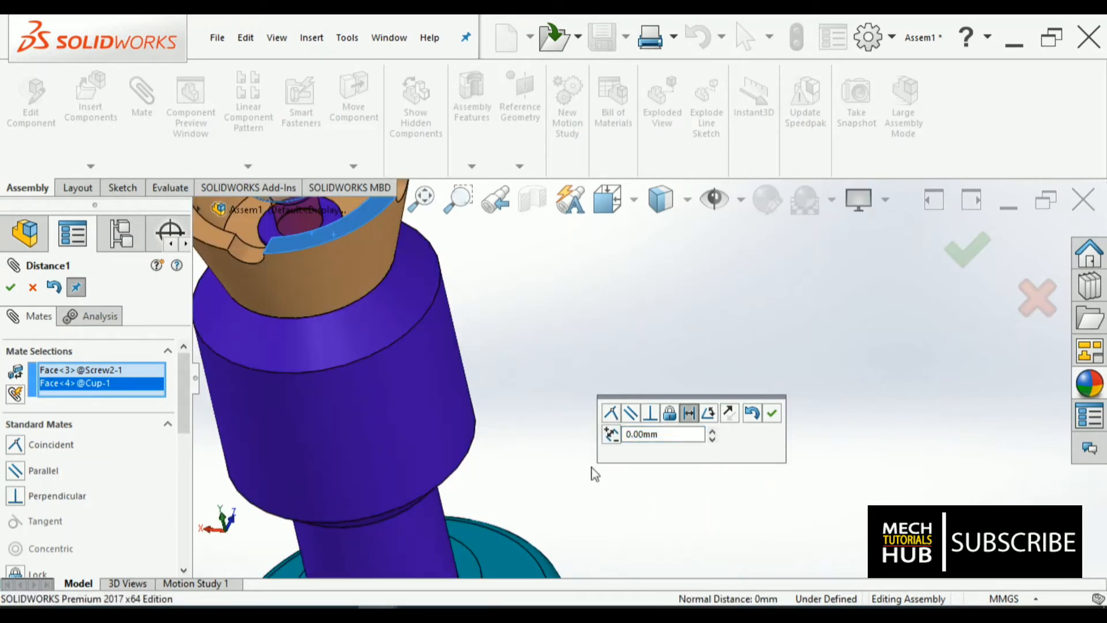
{"action": "scroll", "coordinate": [546, 417], "scroll_direction": "up", "scroll_amount": 2}
{"action": "scroll", "coordinate": [546, 346], "scroll_direction": "up", "scroll_amount": 3}
{"action": "scroll", "coordinate": [548, 341], "scroll_direction": "down", "scroll_amount": 2}
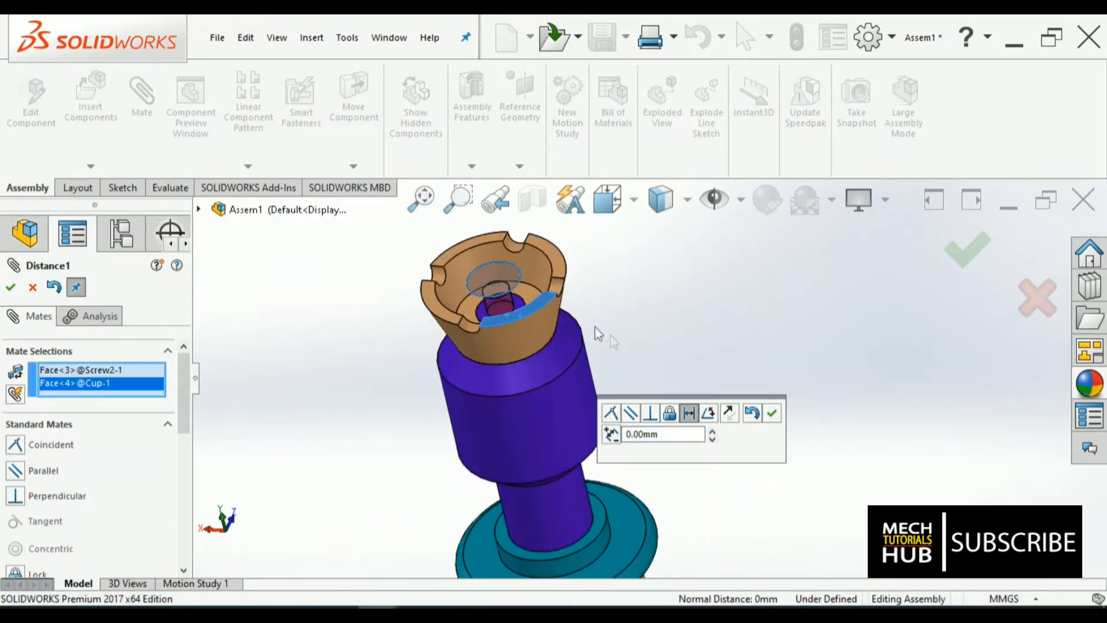
{"action": "left_click", "coordinate": [714, 442]}
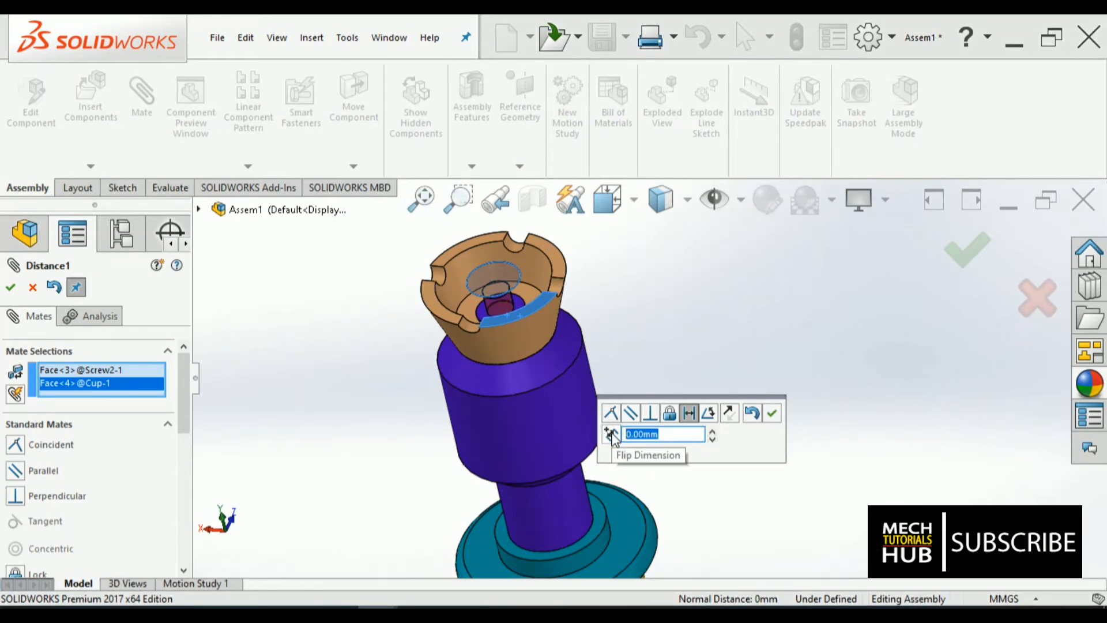
{"action": "key", "text": "Return"}
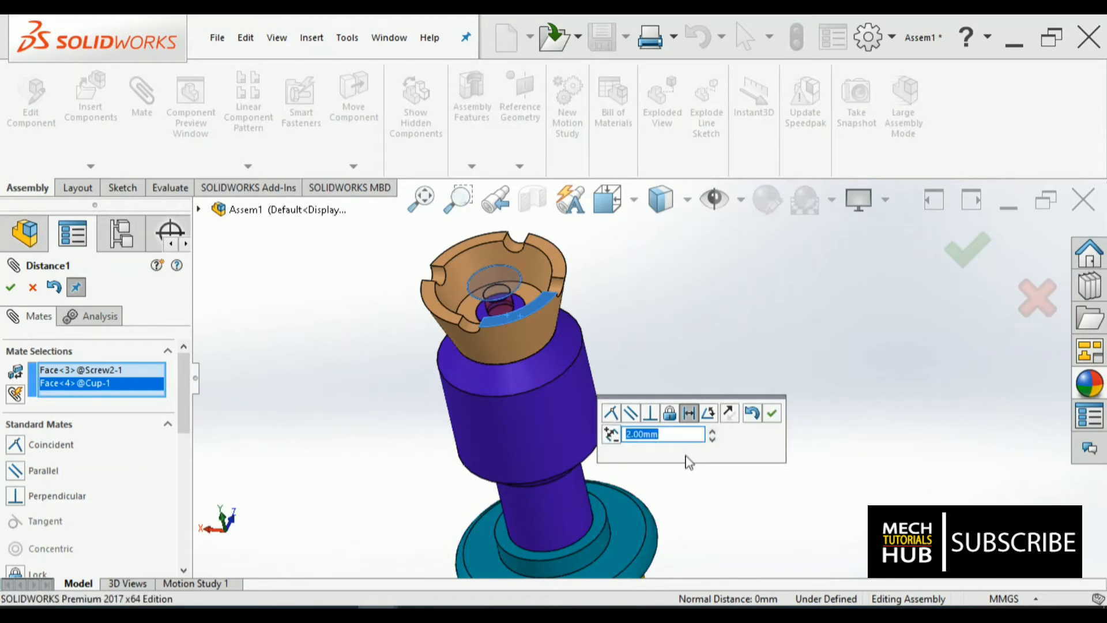
{"action": "left_click", "coordinate": [713, 434]}
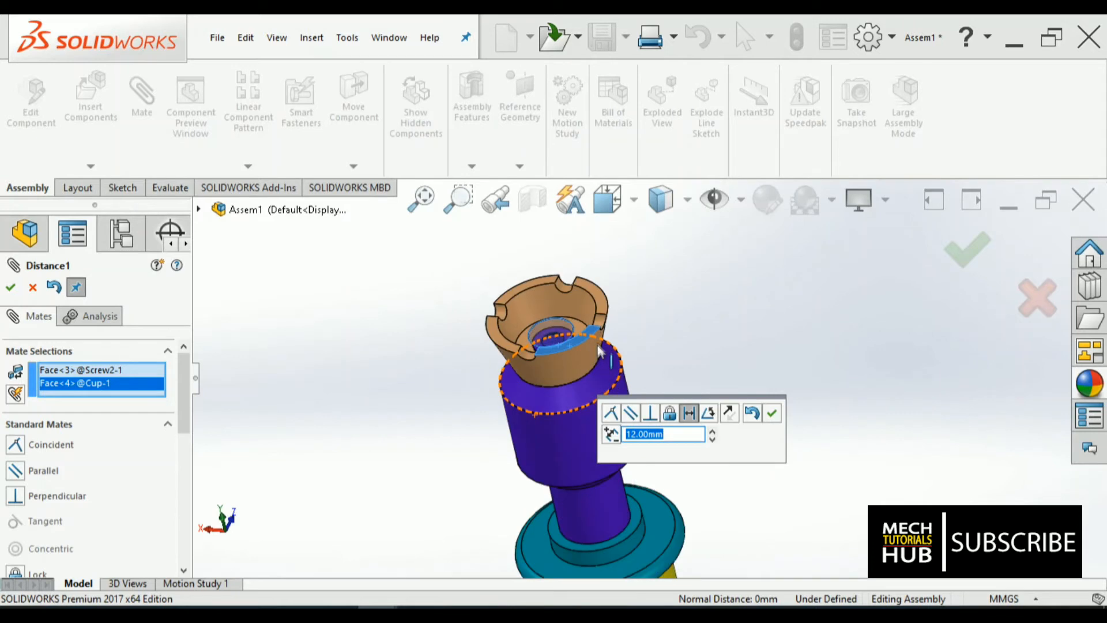
{"action": "left_click", "coordinate": [771, 413]}
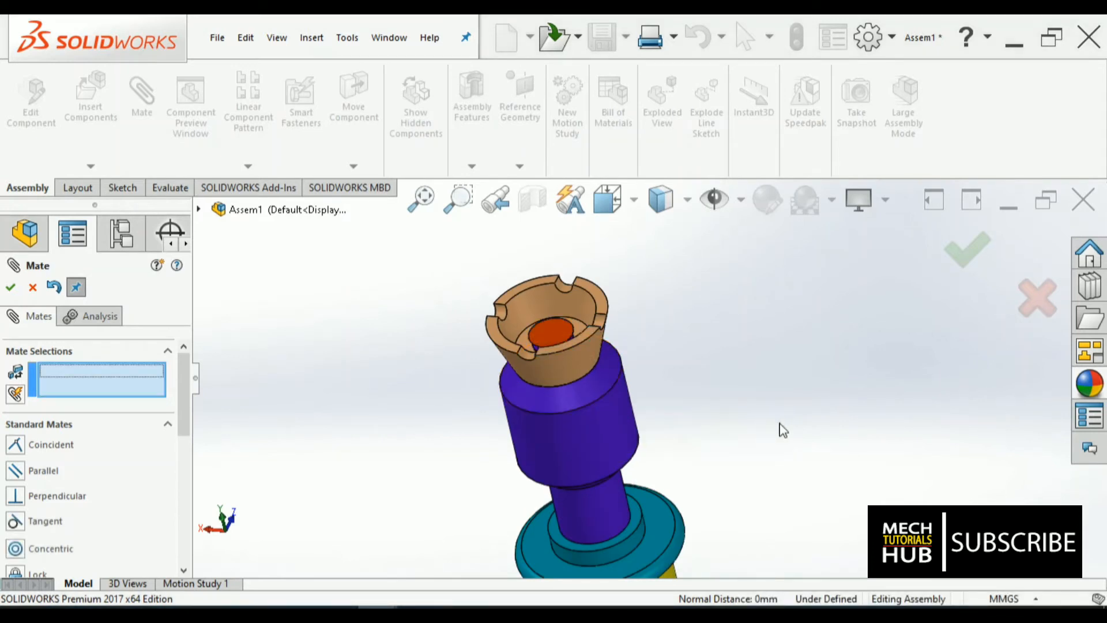
Finish mating and examine the assembled screw jack from several angles, from the cup down to the body's base.
{"action": "scroll", "coordinate": [667, 381], "scroll_direction": "up", "scroll_amount": 2}
{"action": "scroll", "coordinate": [580, 374], "scroll_direction": "down", "scroll_amount": 3}
{"action": "middle_click_drag", "start_coordinate": [582, 377], "coordinate": [571, 298]}
{"action": "scroll", "coordinate": [550, 416], "scroll_direction": "up", "scroll_amount": 4}
{"action": "scroll", "coordinate": [667, 432], "scroll_direction": "up", "scroll_amount": 5}
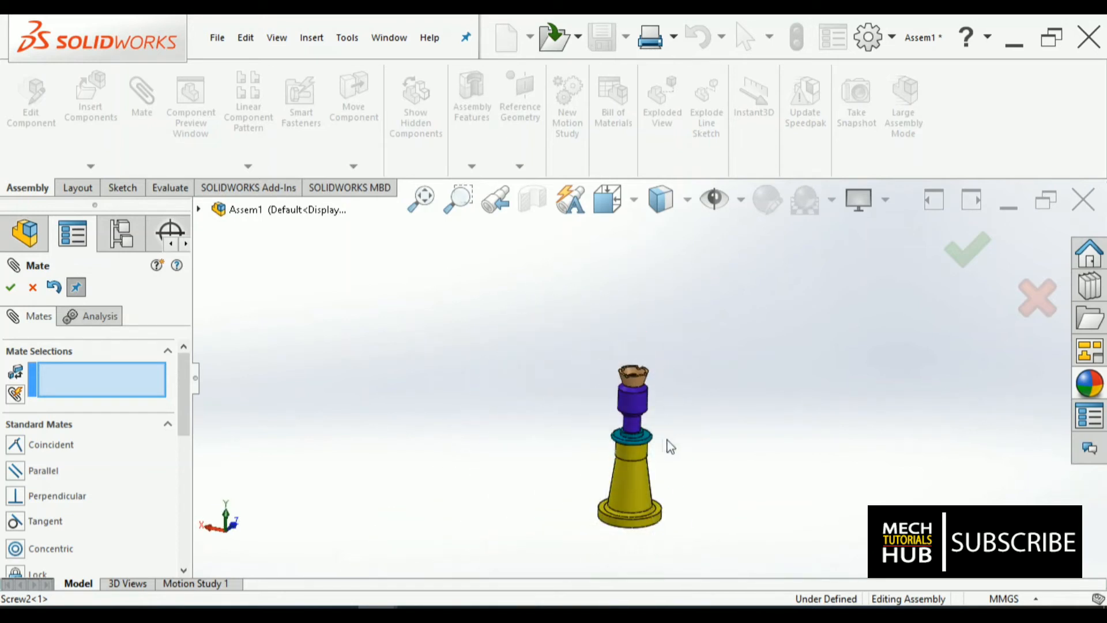
{"action": "middle_click_drag", "start_coordinate": [666, 440], "coordinate": [659, 284]}
{"action": "scroll", "coordinate": [639, 404], "scroll_direction": "down", "scroll_amount": 9}
{"action": "middle_click_drag", "start_coordinate": [633, 423], "coordinate": [797, 372]}
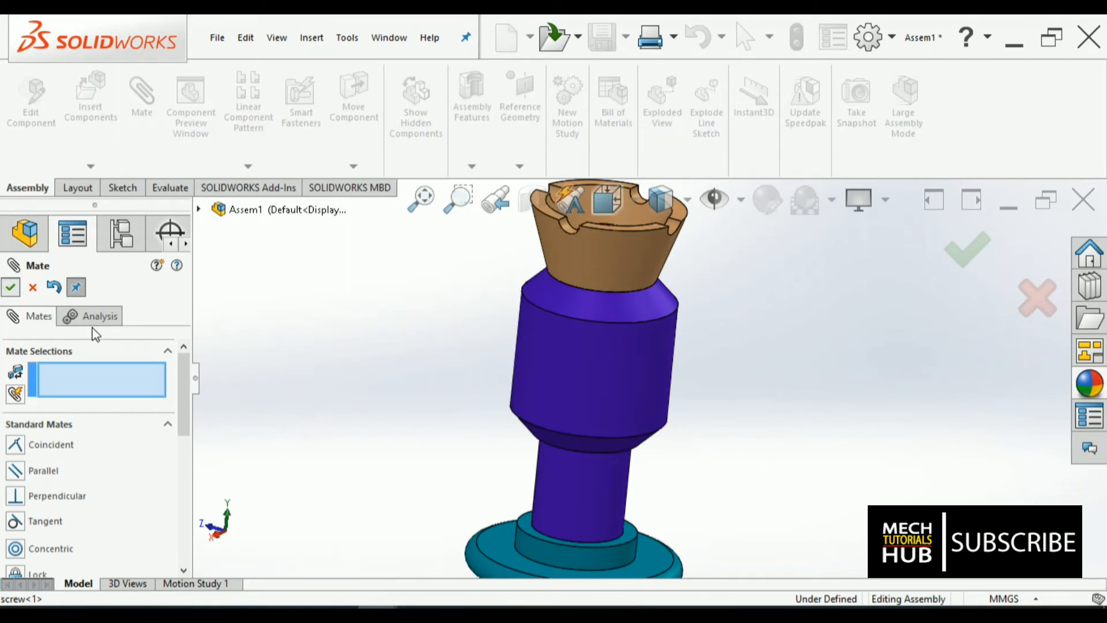
{"action": "key", "text": "Escape"}
{"action": "scroll", "coordinate": [764, 415], "scroll_direction": "up", "scroll_amount": 3}
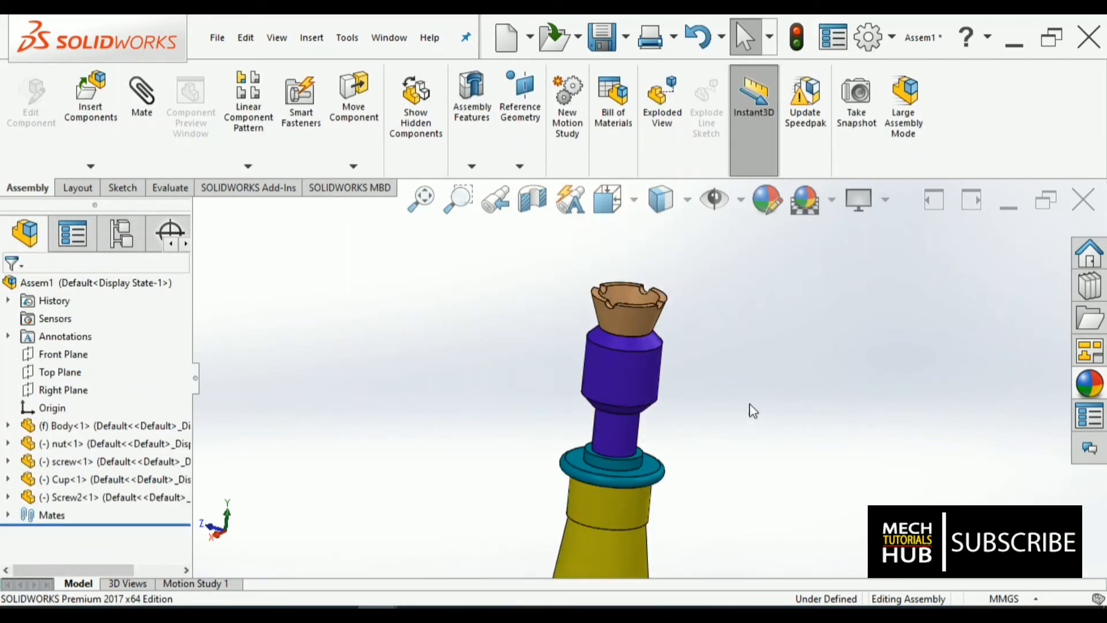
{"action": "middle_click_drag", "start_coordinate": [759, 414], "coordinate": [715, 388]}
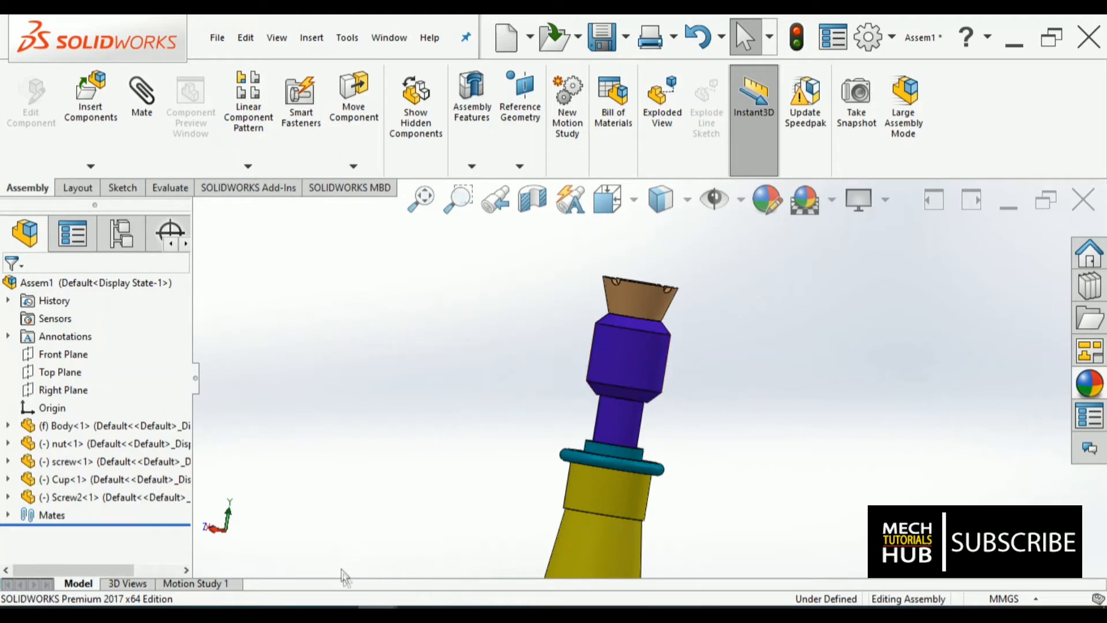
{"action": "scroll", "coordinate": [700, 413], "scroll_direction": "up", "scroll_amount": 2}
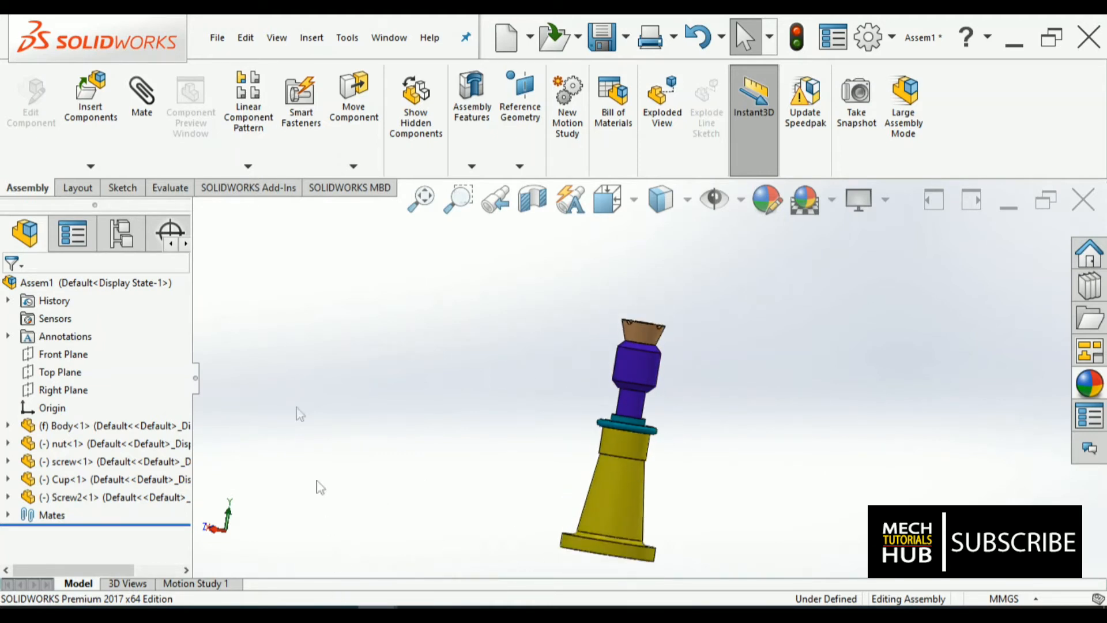
Create a new part document.
{"action": "left_click", "coordinate": [217, 37]}
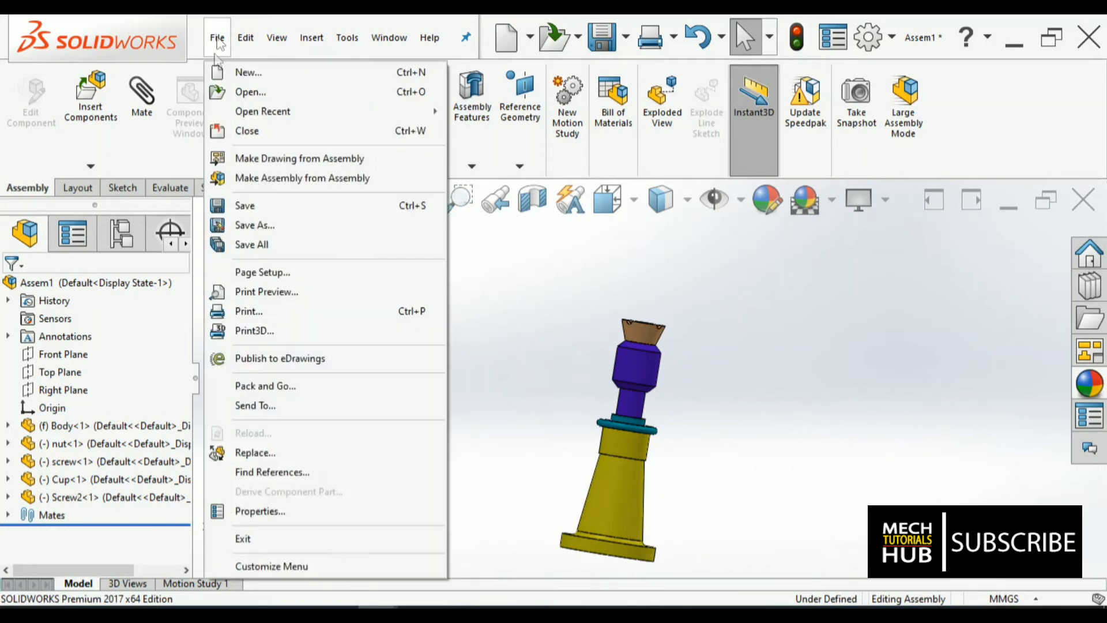
{"action": "left_click", "coordinate": [248, 74]}
{"action": "left_click", "coordinate": [649, 511]}
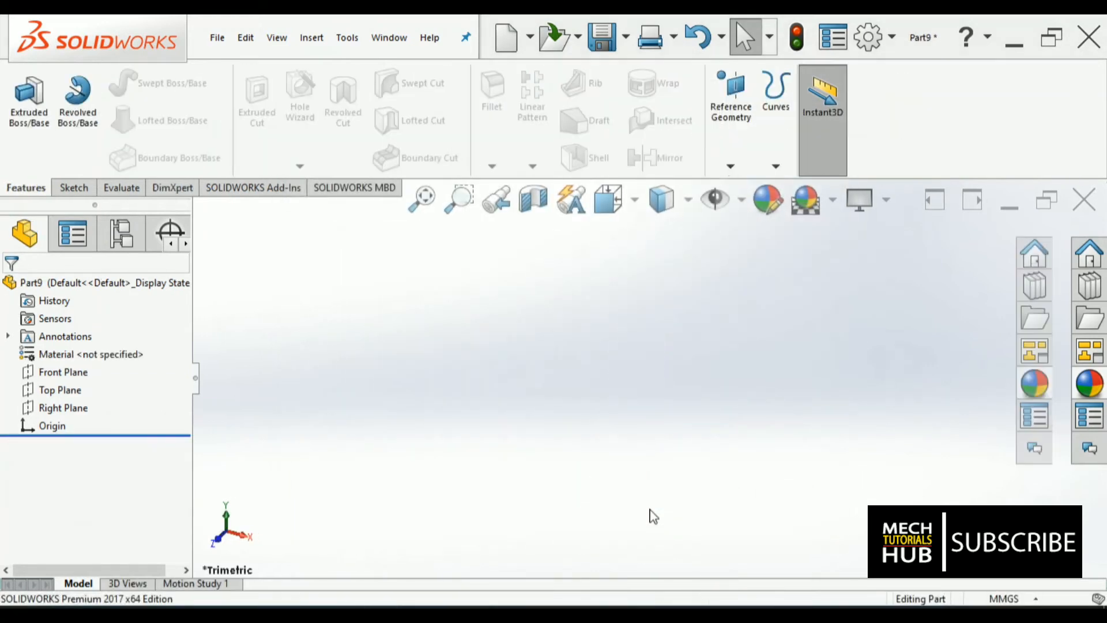
Open the saved screw part from the Desktop in its own window.
{"action": "left_click", "coordinate": [217, 37]}
{"action": "left_click", "coordinate": [239, 97]}
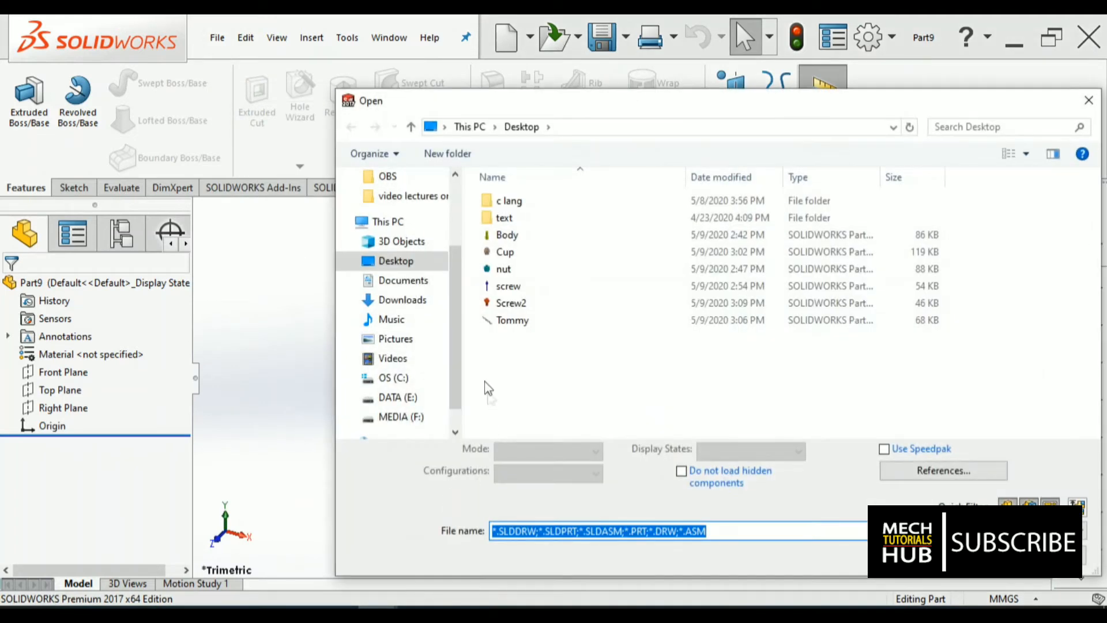
{"action": "left_click", "coordinate": [501, 286]}
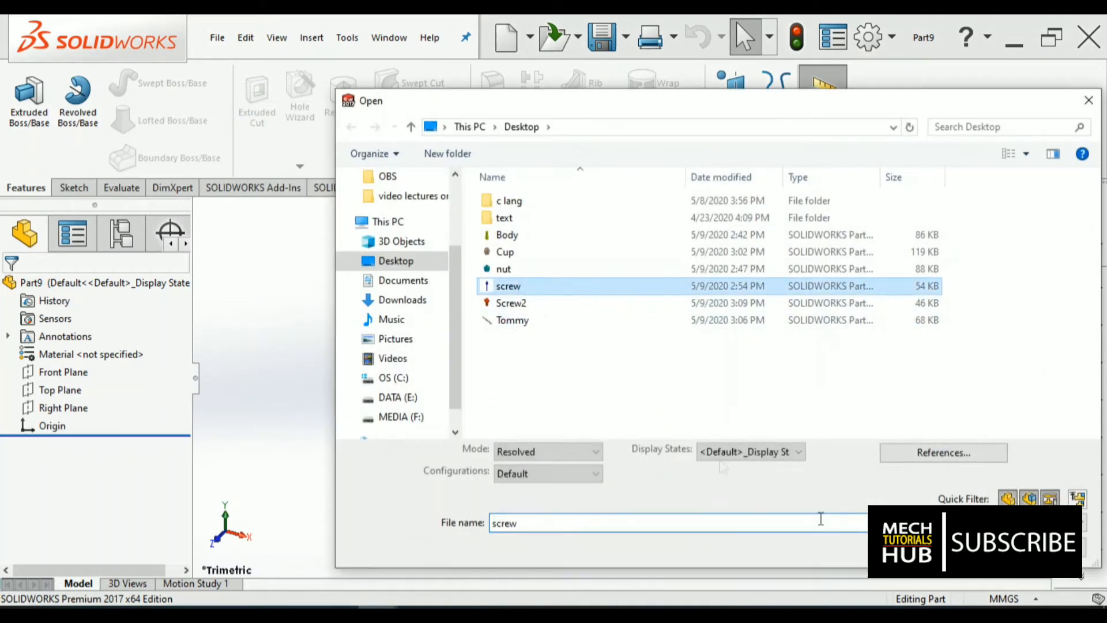
{"action": "key", "text": "Return"}
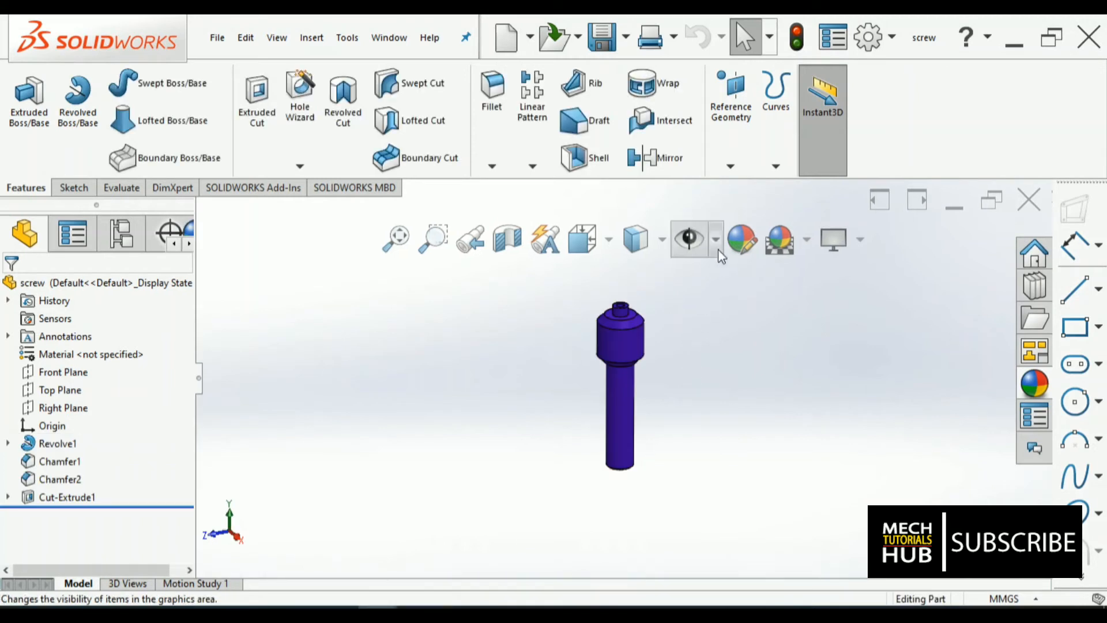
Show the Front, Top and Right reference planes in the screw part.
{"action": "left_click", "coordinate": [716, 239]}
{"action": "left_click", "coordinate": [732, 275]}
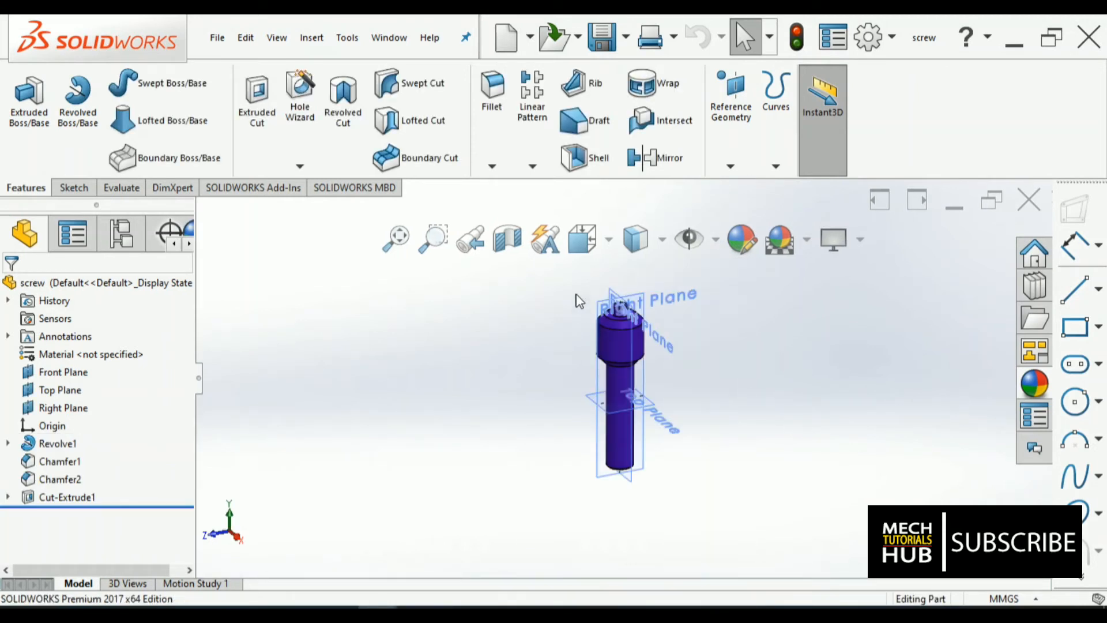
{"action": "scroll", "coordinate": [580, 300], "scroll_direction": "down", "scroll_amount": 3}
{"action": "middle_click_drag", "start_coordinate": [579, 300], "coordinate": [690, 365]}
{"action": "left_click", "coordinate": [737, 165]}
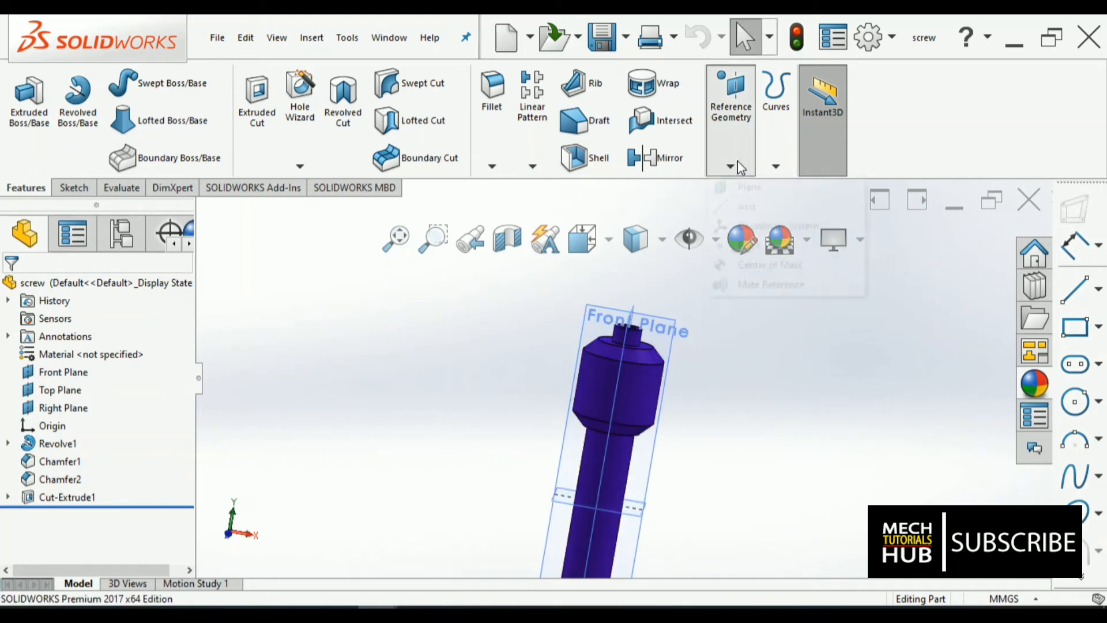
{"action": "left_click", "coordinate": [747, 206]}
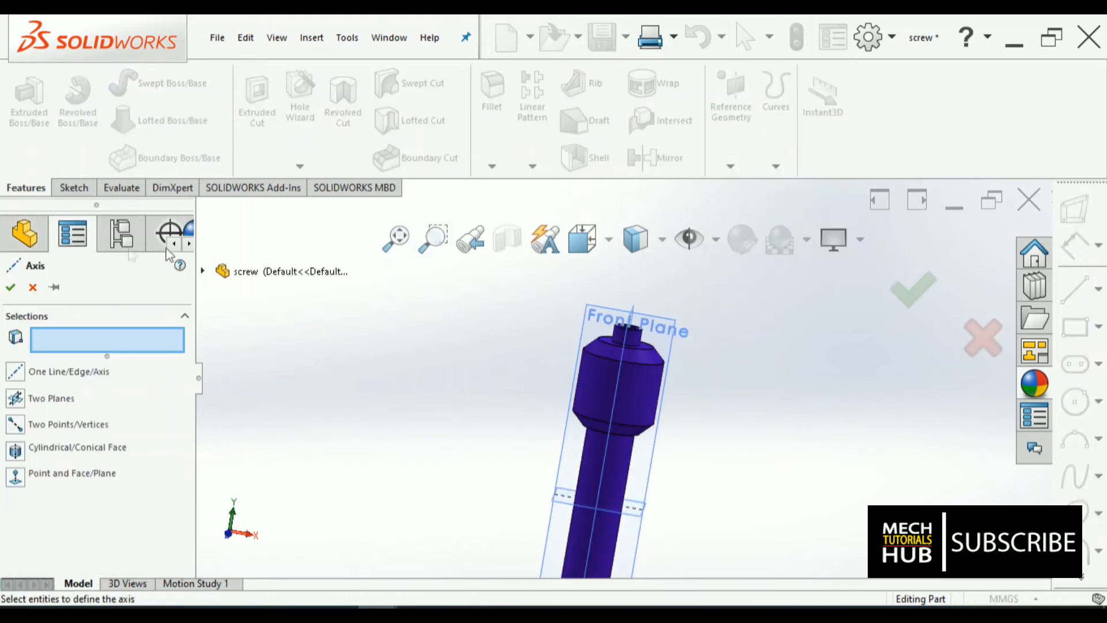
{"action": "left_click", "coordinate": [34, 286]}
Create a reference plane offset 40 mm from the Right Plane.
{"action": "left_click", "coordinate": [730, 166]}
{"action": "left_click", "coordinate": [748, 200]}
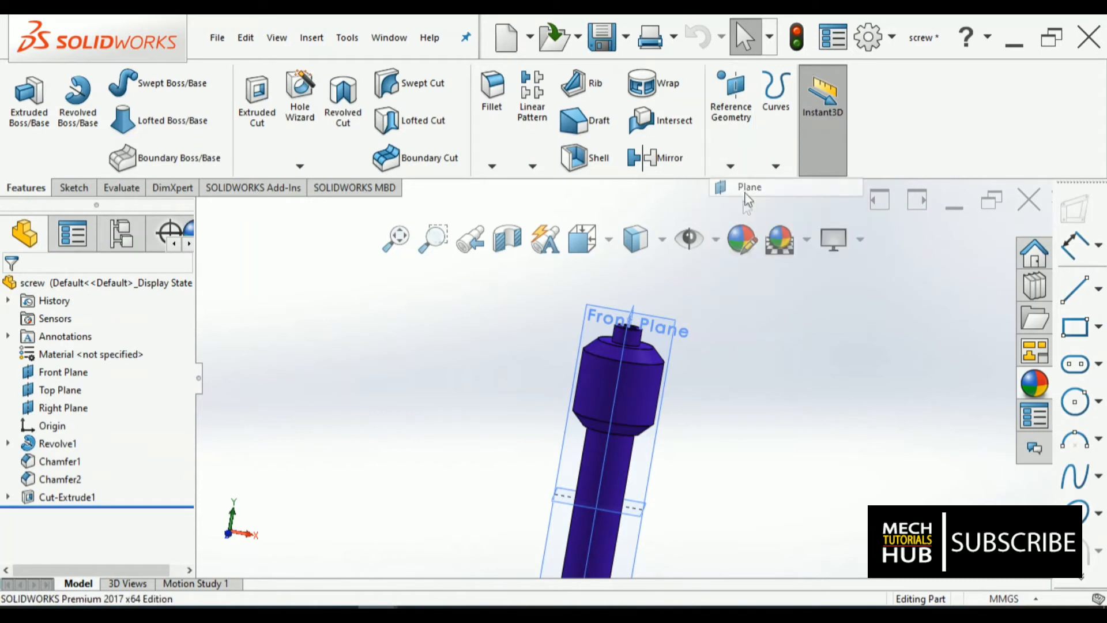
{"action": "left_click", "coordinate": [632, 336]}
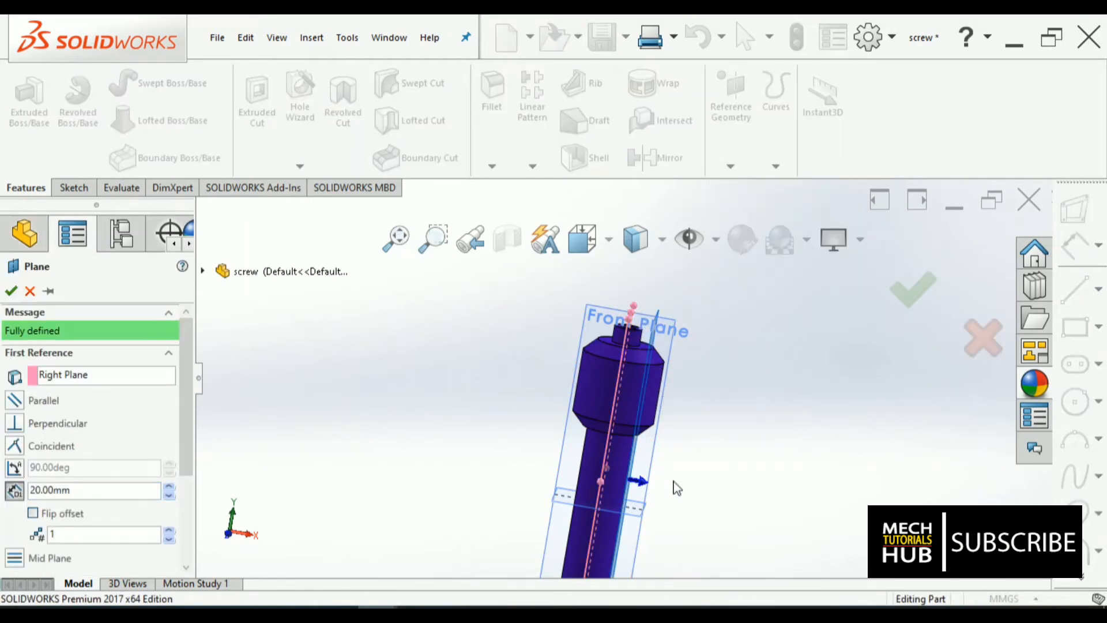
{"action": "left_click", "coordinate": [170, 487]}
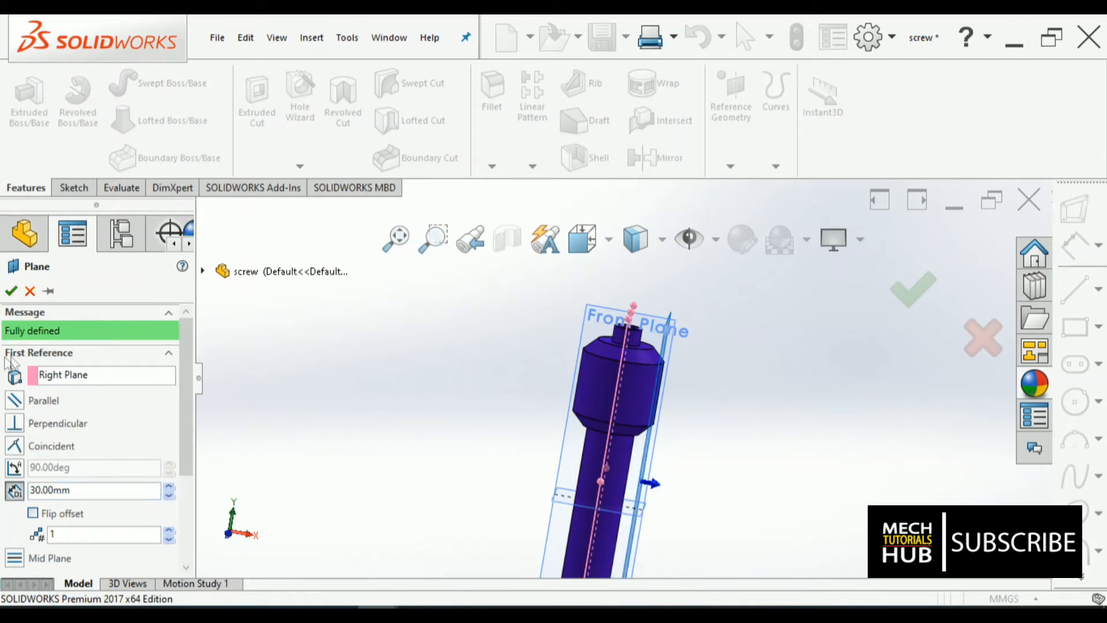
{"action": "left_click", "coordinate": [169, 487]}
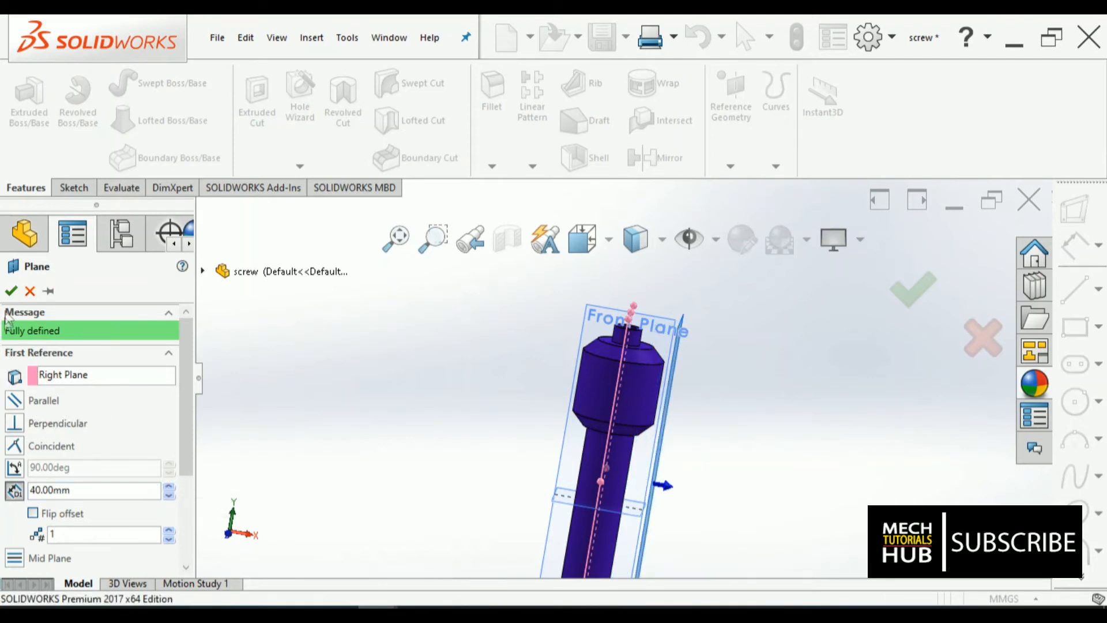
{"action": "left_click", "coordinate": [11, 291]}
Start a sketch on the new reference plane beside the screw's head.
{"action": "middle_click_drag", "start_coordinate": [767, 406], "coordinate": [764, 452]}
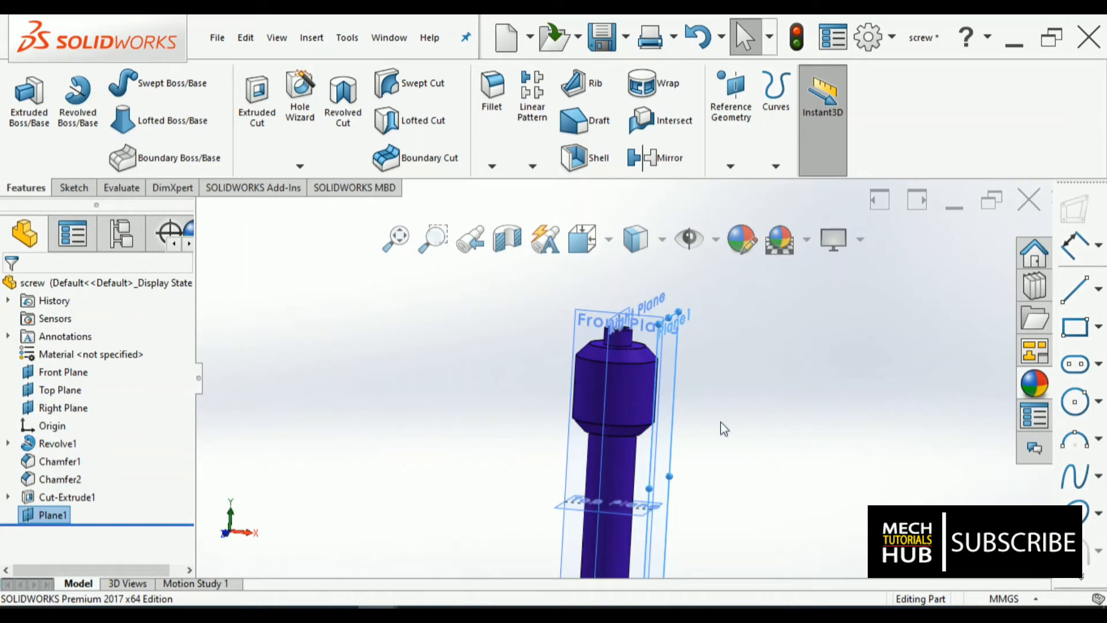
{"action": "left_click", "coordinate": [674, 390]}
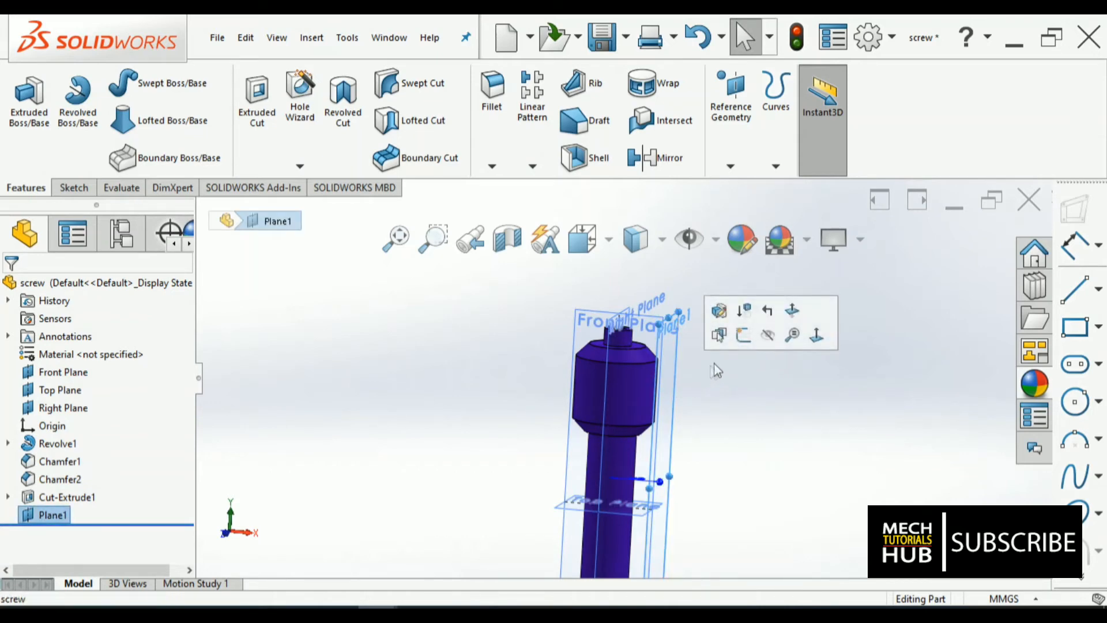
{"action": "left_click", "coordinate": [745, 341]}
{"action": "left_click", "coordinate": [583, 238]}
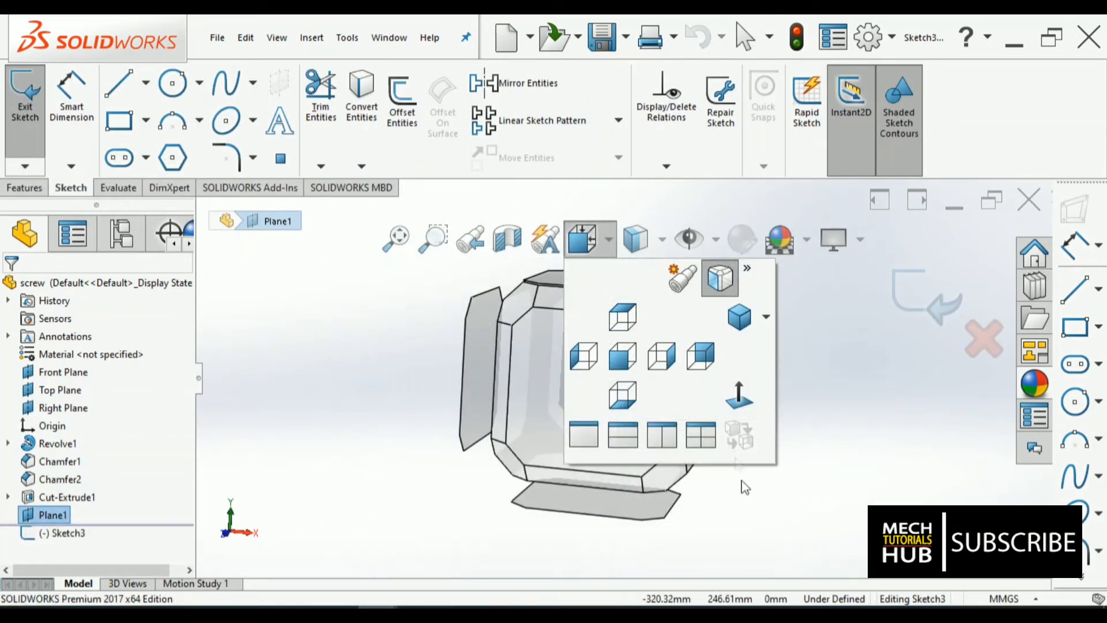
{"action": "middle_click_drag", "start_coordinate": [814, 510], "coordinate": [773, 415]}
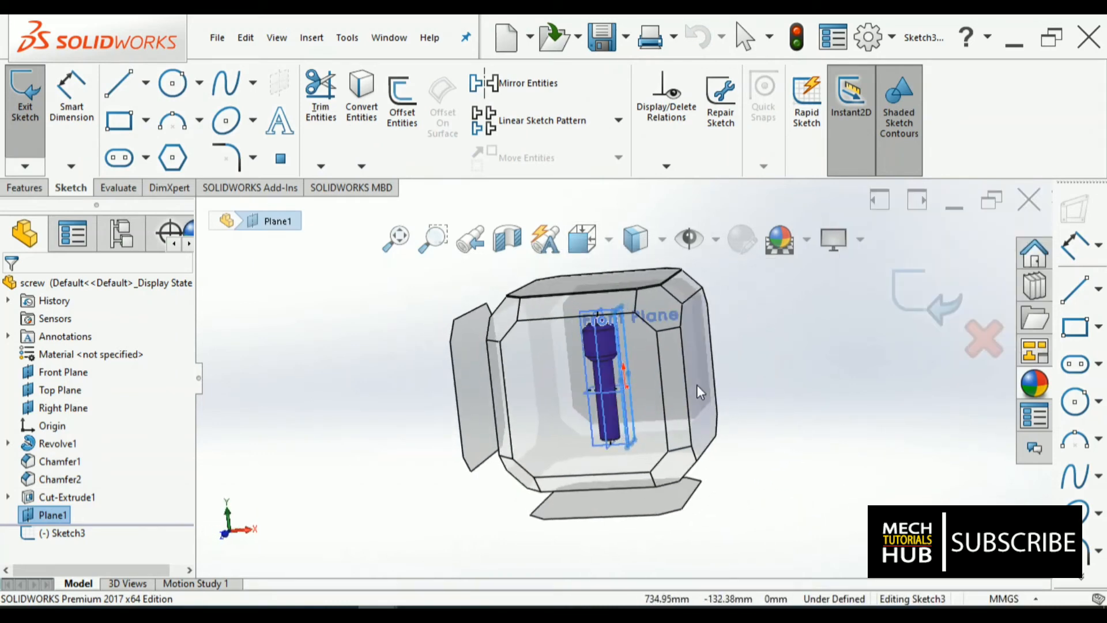
{"action": "key", "text": "ctrl+8"}
{"action": "scroll", "coordinate": [636, 338], "scroll_direction": "down", "scroll_amount": 3}
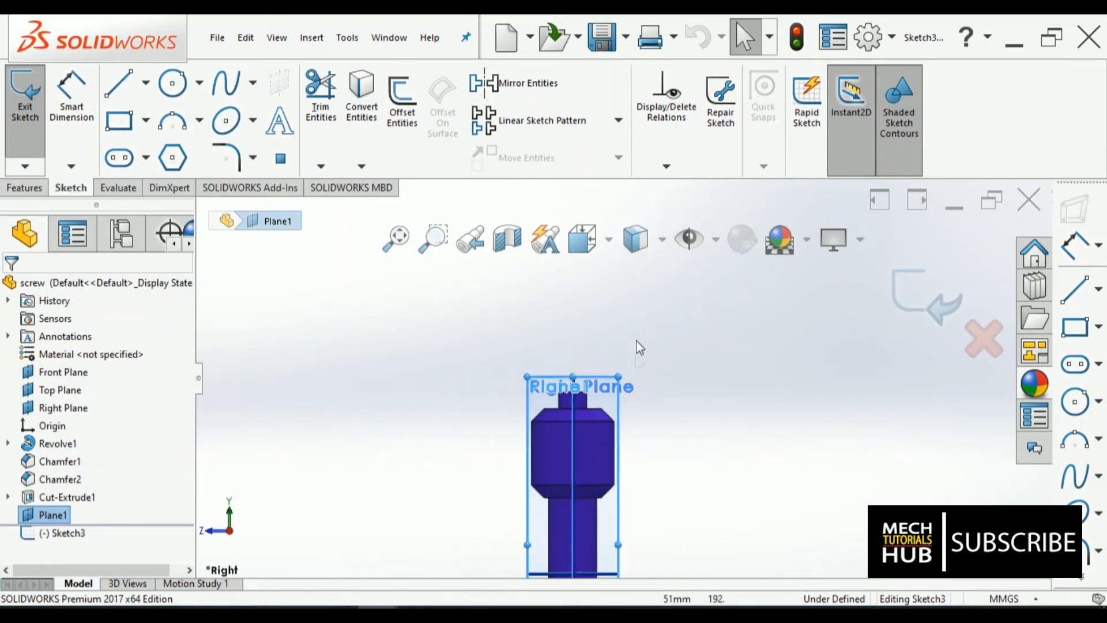
{"action": "scroll", "coordinate": [650, 433], "scroll_direction": "down", "scroll_amount": 3}
{"action": "scroll", "coordinate": [613, 469], "scroll_direction": "up", "scroll_amount": 4}
{"action": "scroll", "coordinate": [593, 490], "scroll_direction": "down", "scroll_amount": 4}
{"action": "scroll", "coordinate": [593, 489], "scroll_direction": "up", "scroll_amount": 2}
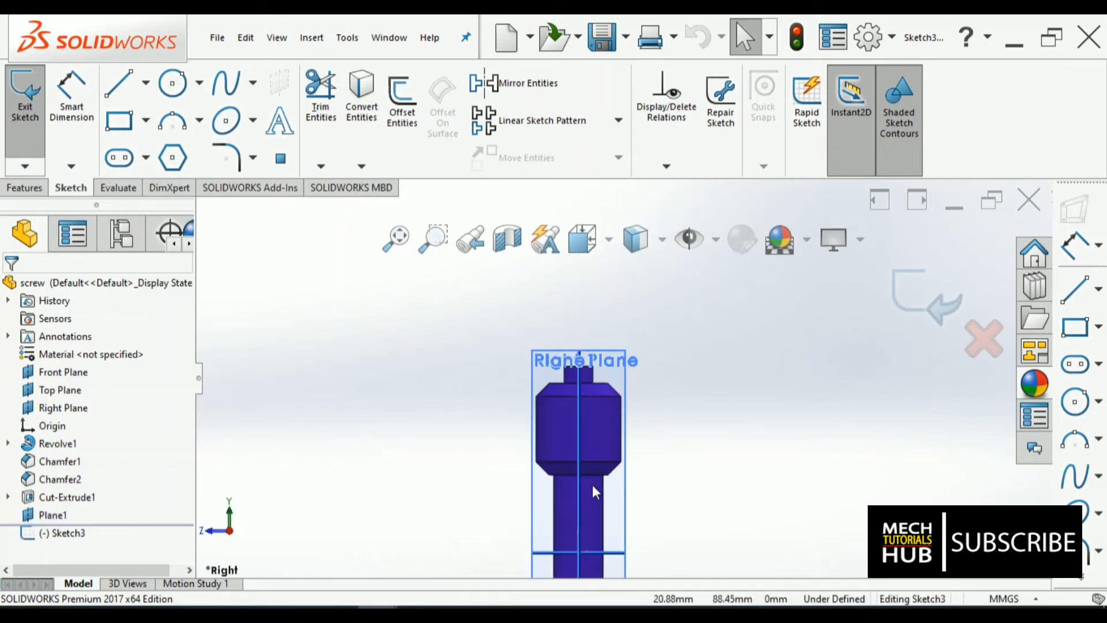
{"action": "scroll", "coordinate": [593, 489], "scroll_direction": "down", "scroll_amount": 2}
{"action": "scroll", "coordinate": [589, 375], "scroll_direction": "down", "scroll_amount": 1}
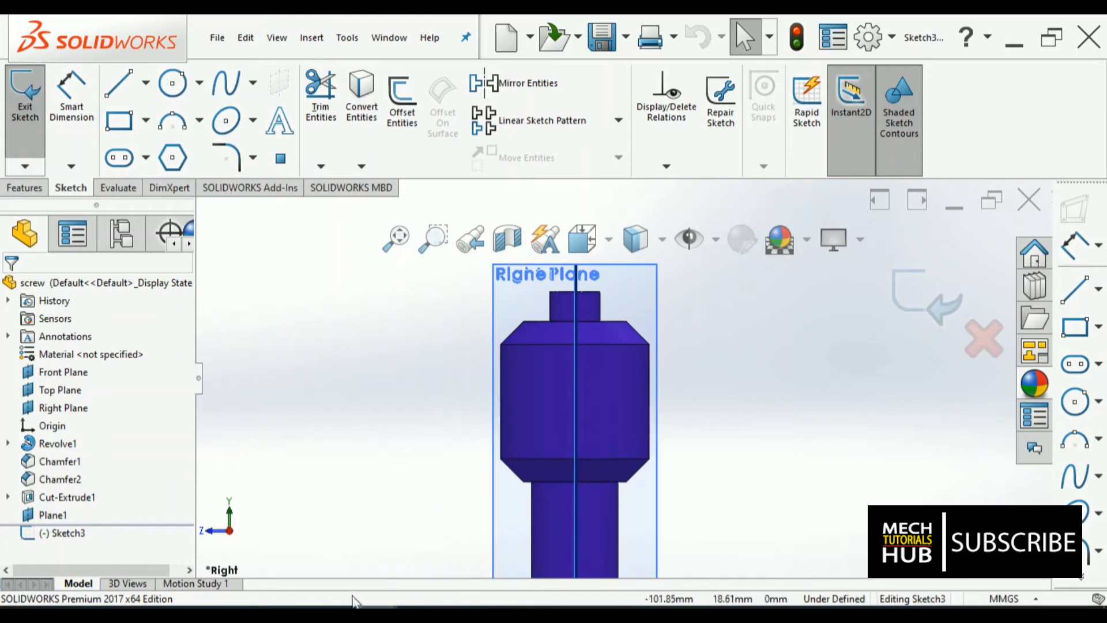
Consult the screw jack drawing in Photos and sketch a circle about 11 mm in diameter on the centreline of the screw's head.
{"action": "left_click", "coordinate": [300, 615]}
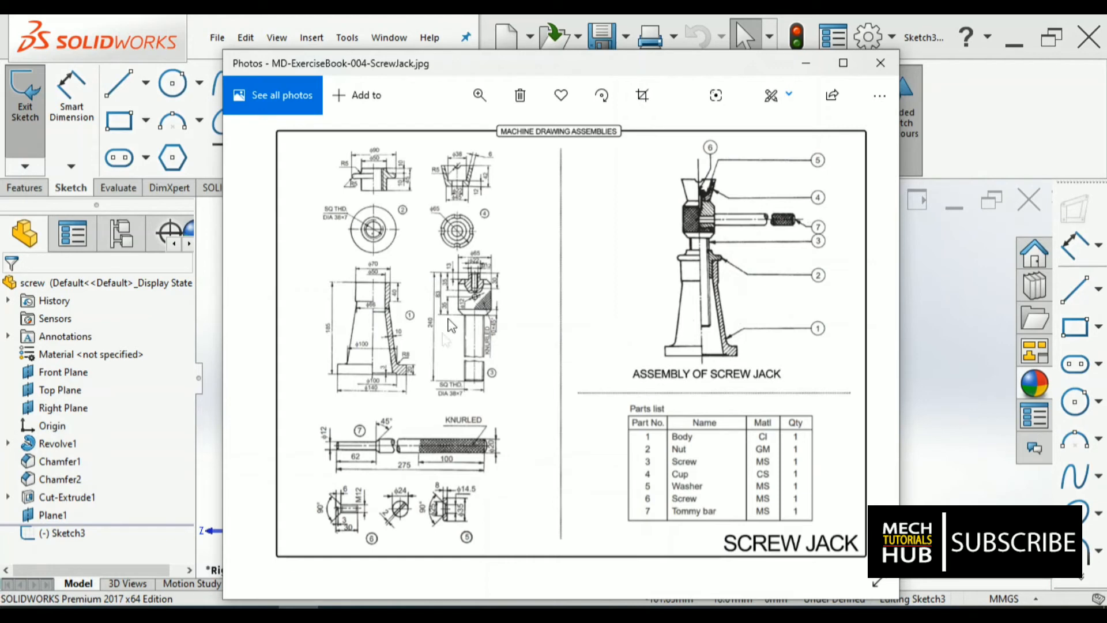
{"action": "left_click", "coordinate": [303, 611]}
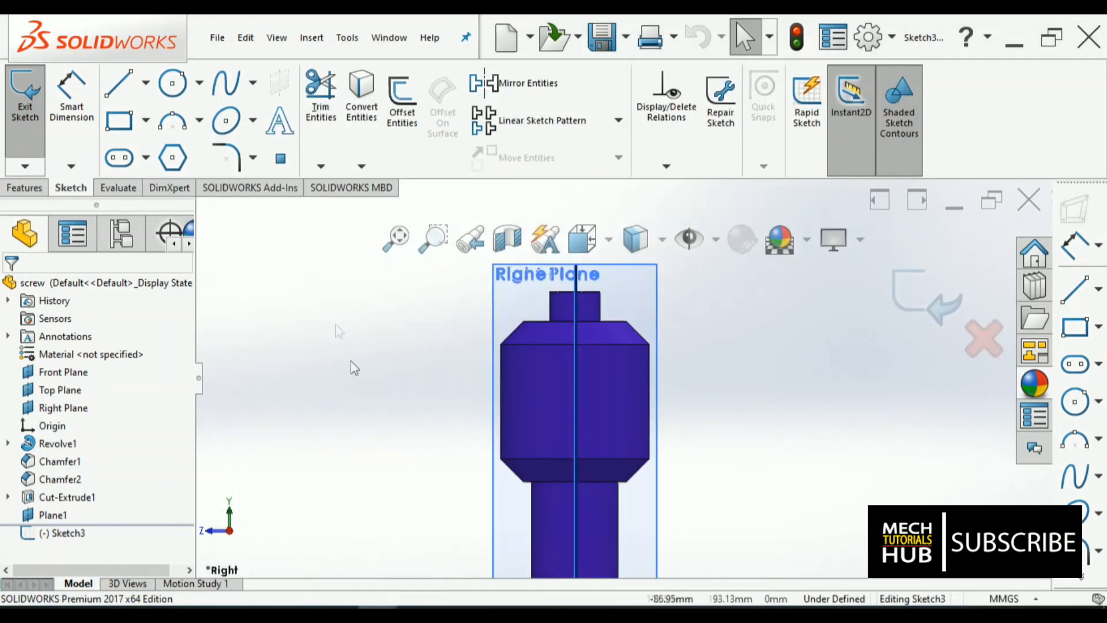
{"action": "left_click", "coordinate": [175, 92]}
{"action": "left_click", "coordinate": [576, 397]}
{"action": "left_click", "coordinate": [577, 409]}
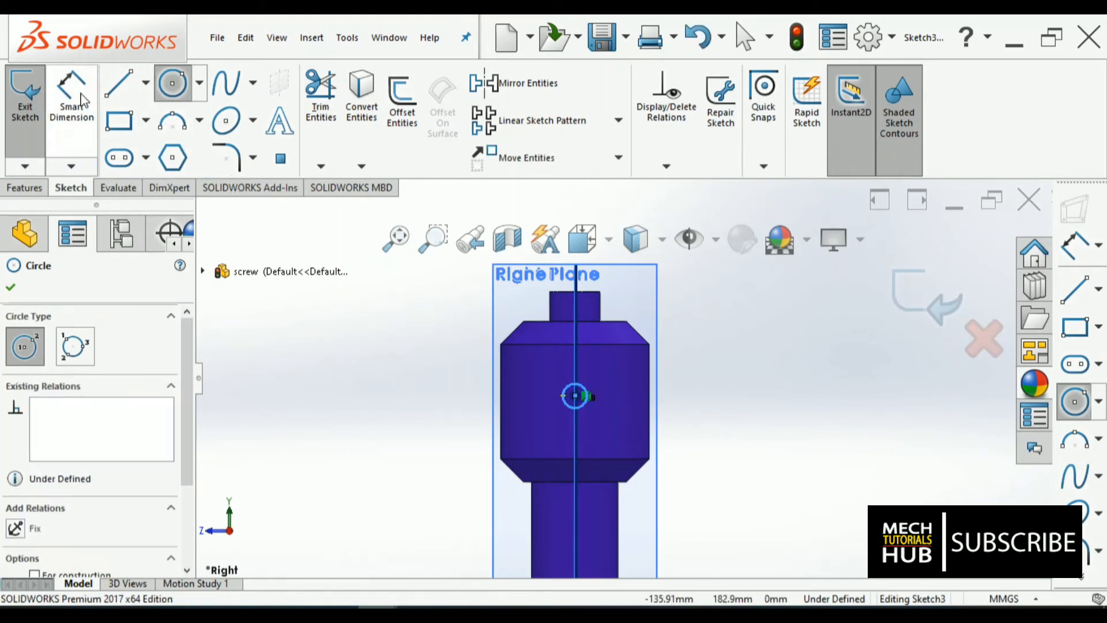
Dimension the circle's diameter as 12 mm.
{"action": "left_click", "coordinate": [75, 99]}
{"action": "left_click", "coordinate": [581, 411]}
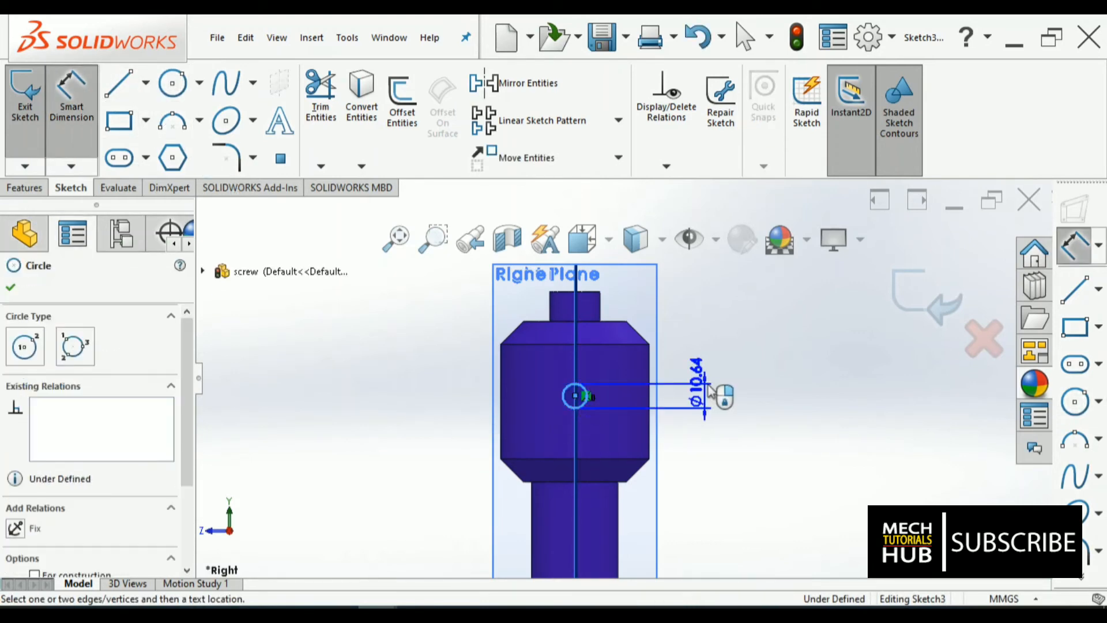
{"action": "left_click", "coordinate": [712, 390]}
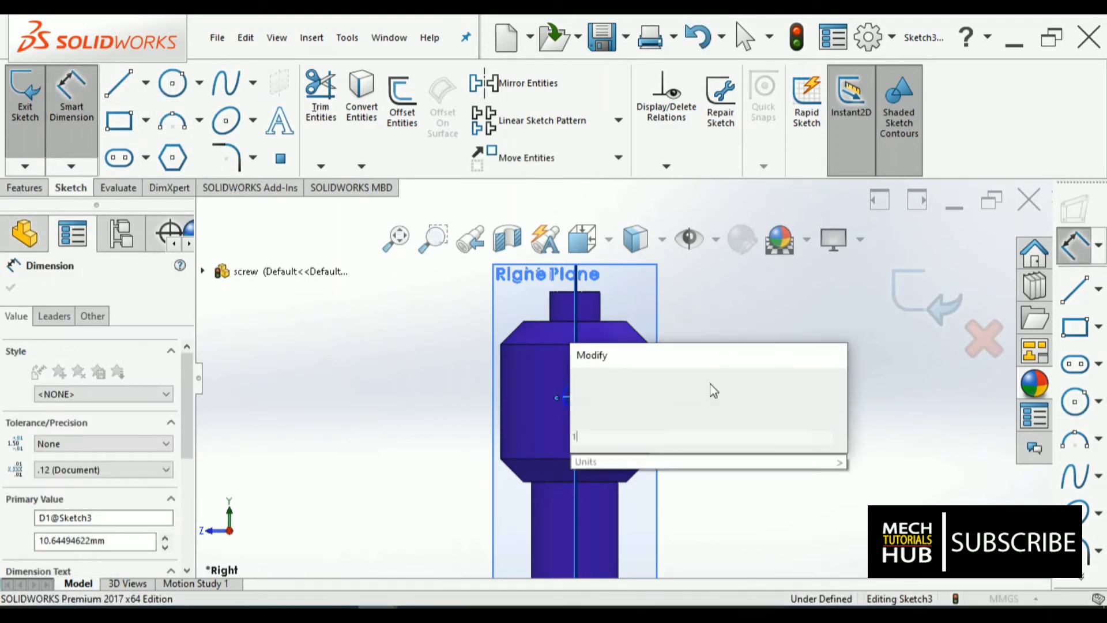
{"action": "type", "text": "12"}
{"action": "key", "text": "Return"}
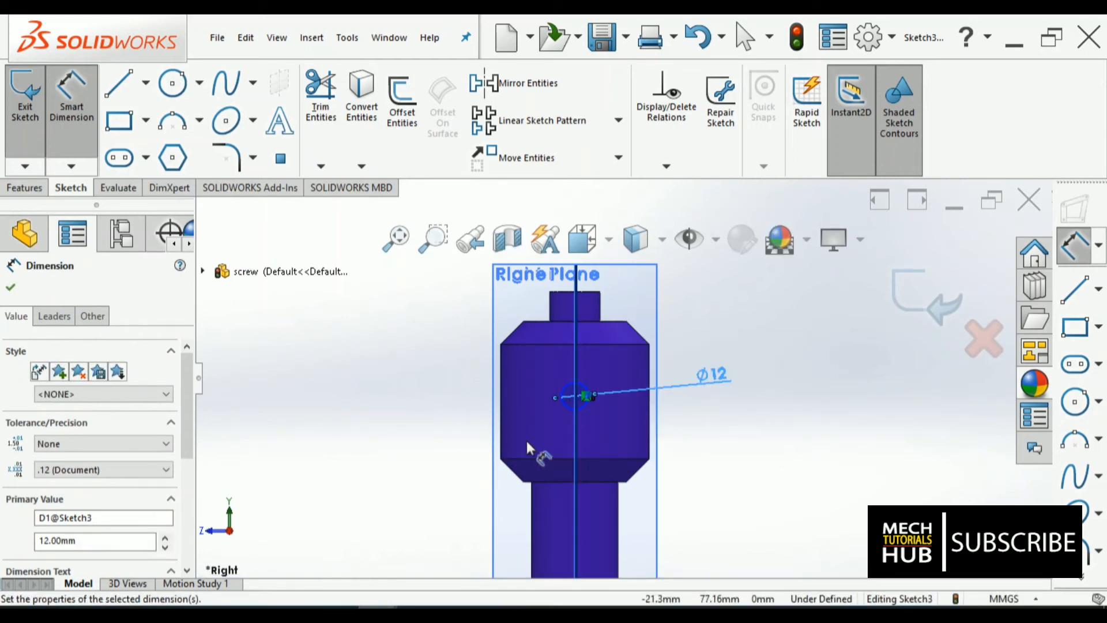
{"action": "left_click", "coordinate": [82, 112]}
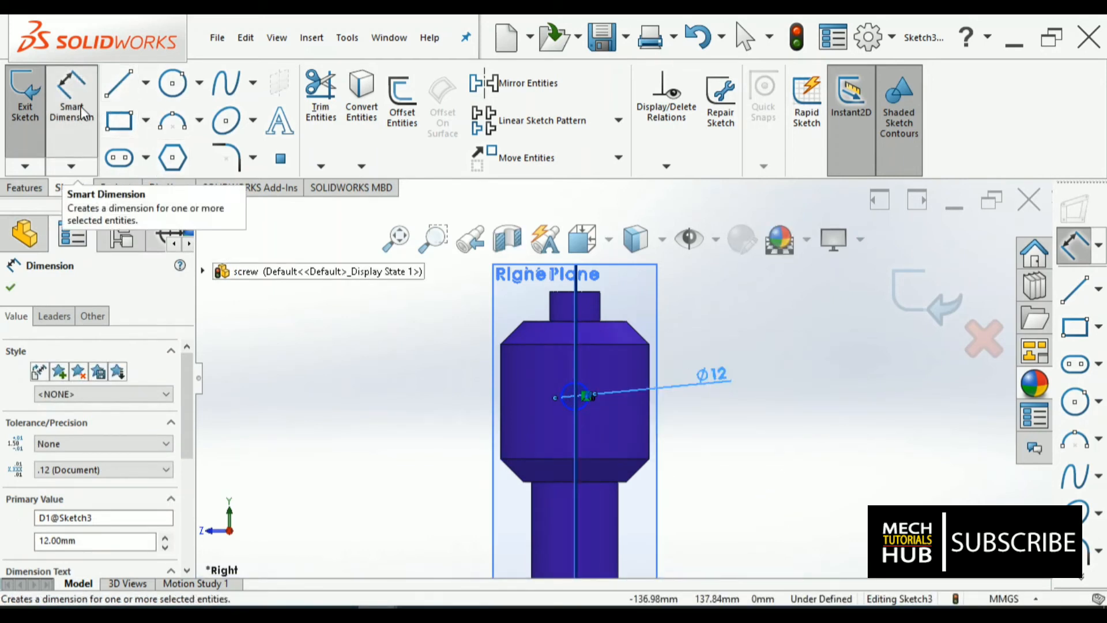
{"action": "left_click", "coordinate": [83, 112]}
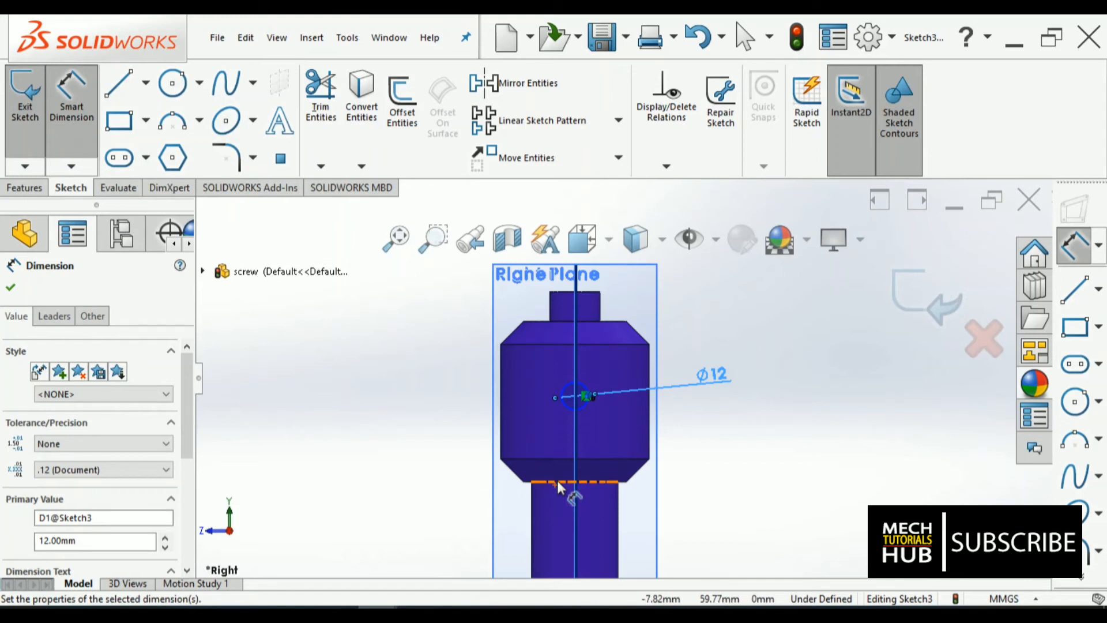
{"action": "left_click", "coordinate": [575, 396]}
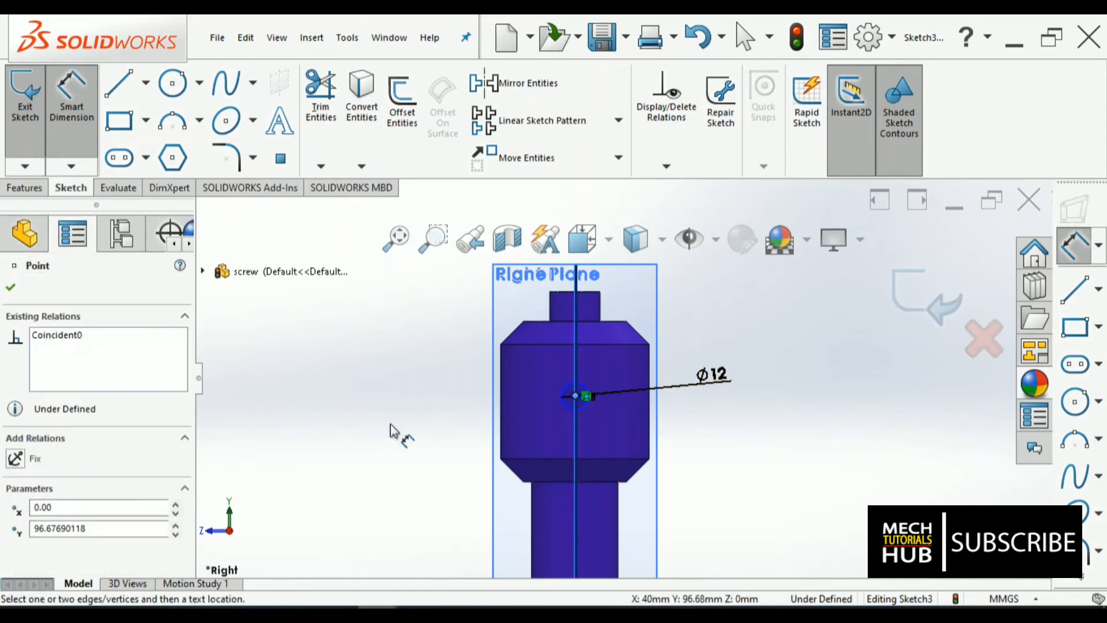
{"action": "left_click", "coordinate": [13, 289]}
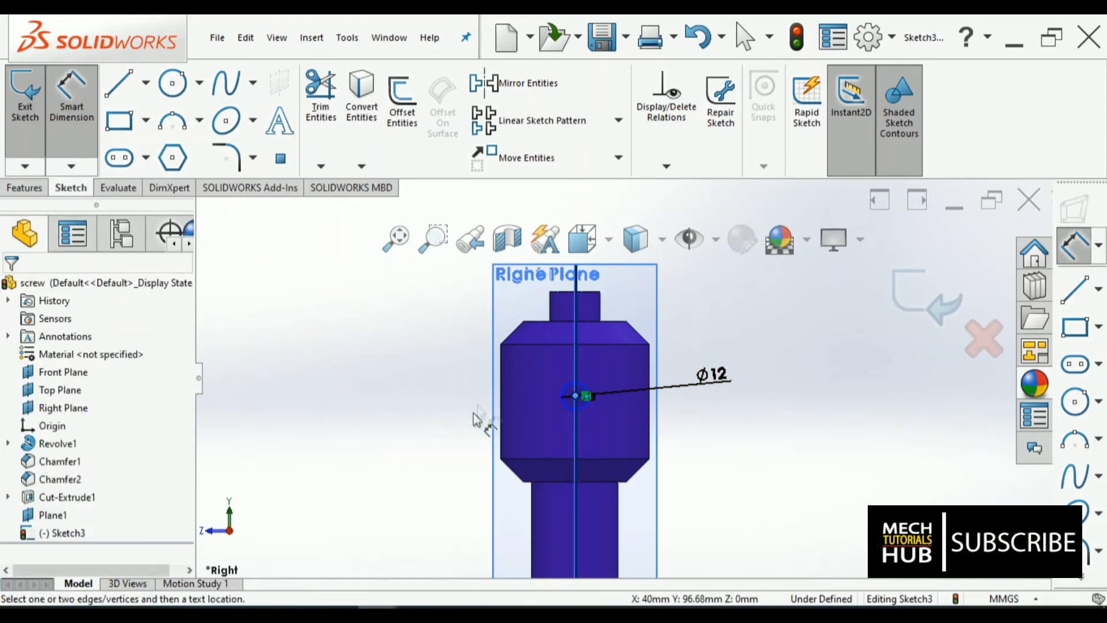
{"action": "key", "text": "Escape"}
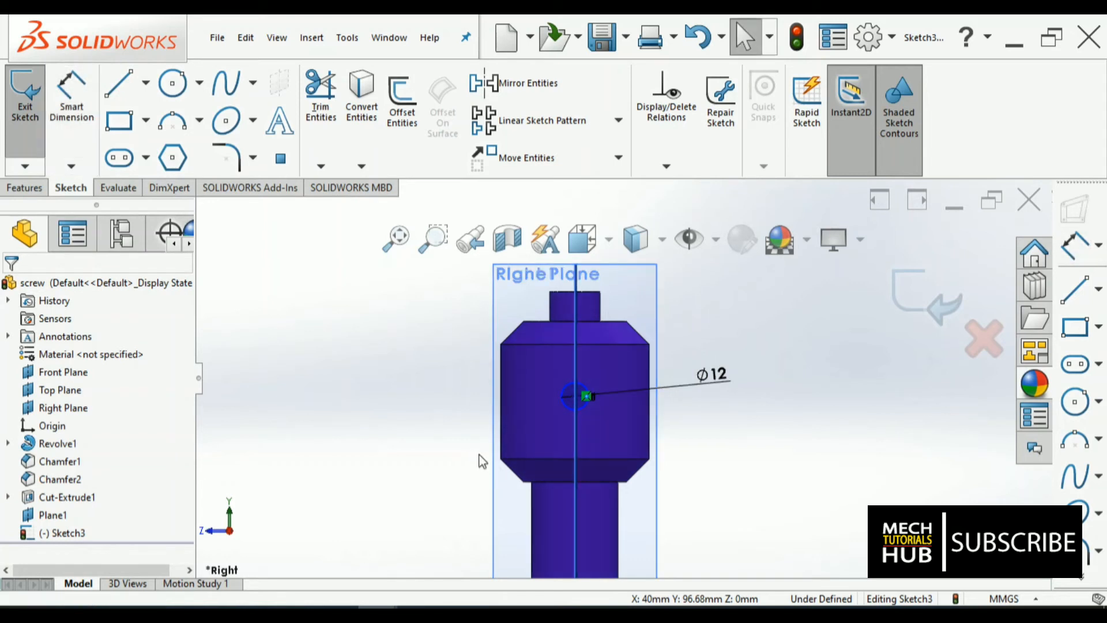
{"action": "key", "text": "Return"}
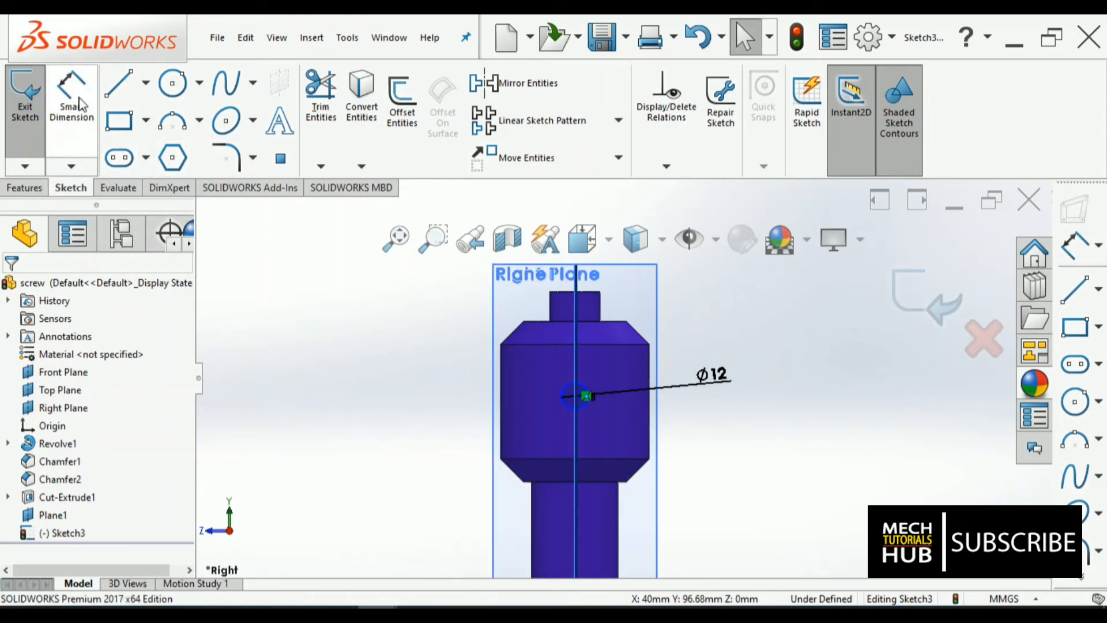
Dimension the circle's centre 35 mm above the lower edge of the screw's head.
{"action": "left_click", "coordinate": [566, 409]}
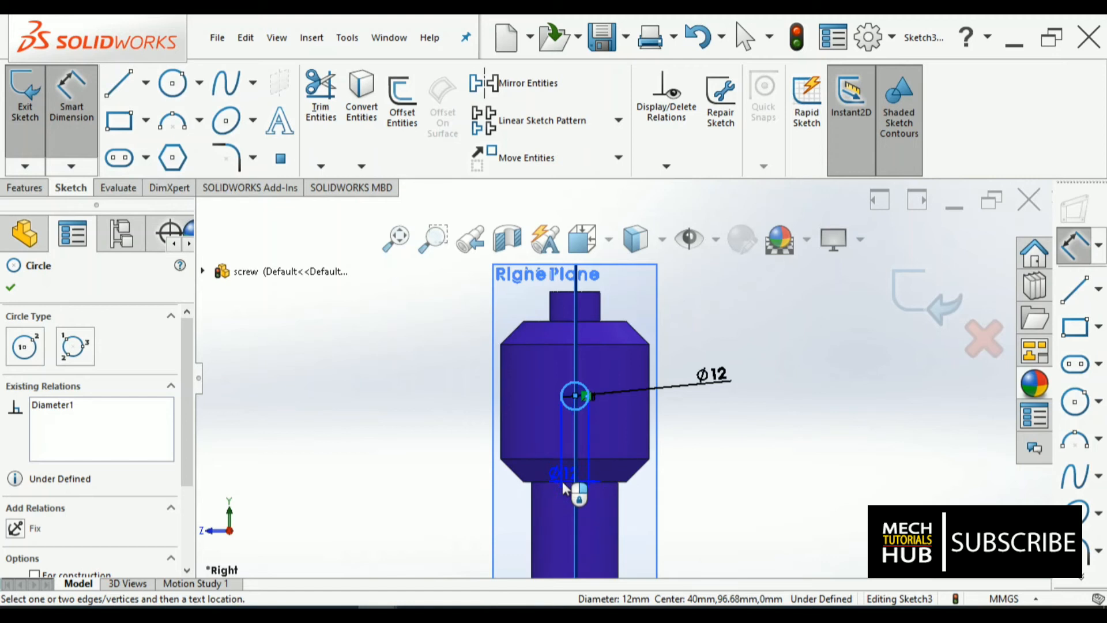
{"action": "left_click", "coordinate": [564, 486]}
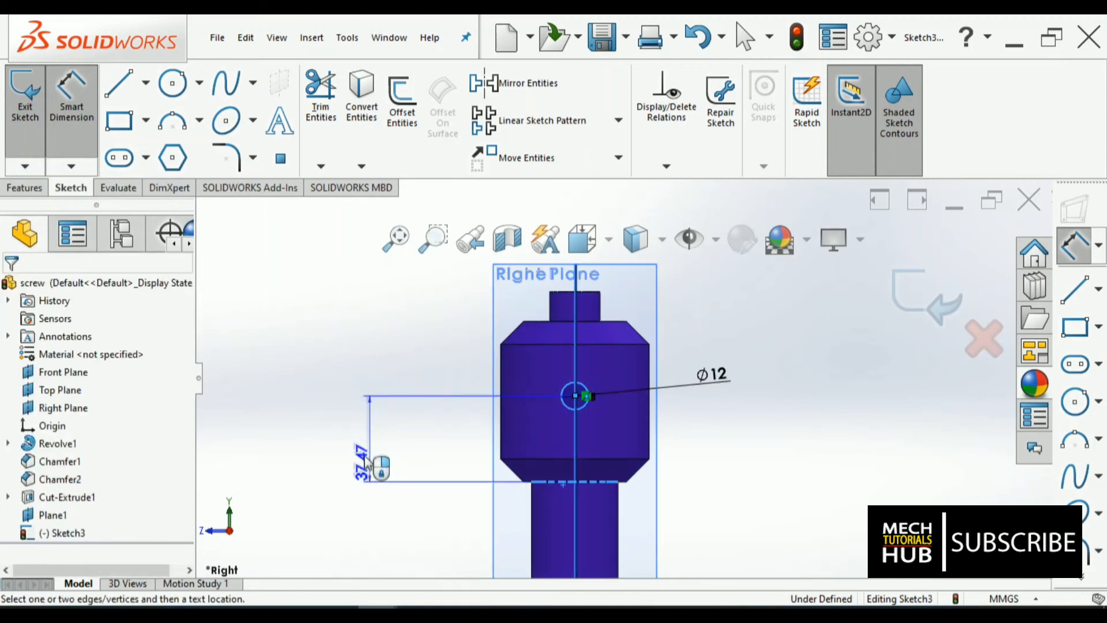
{"action": "left_click", "coordinate": [365, 461]}
{"action": "type", "text": "35"}
{"action": "key", "text": "Return"}
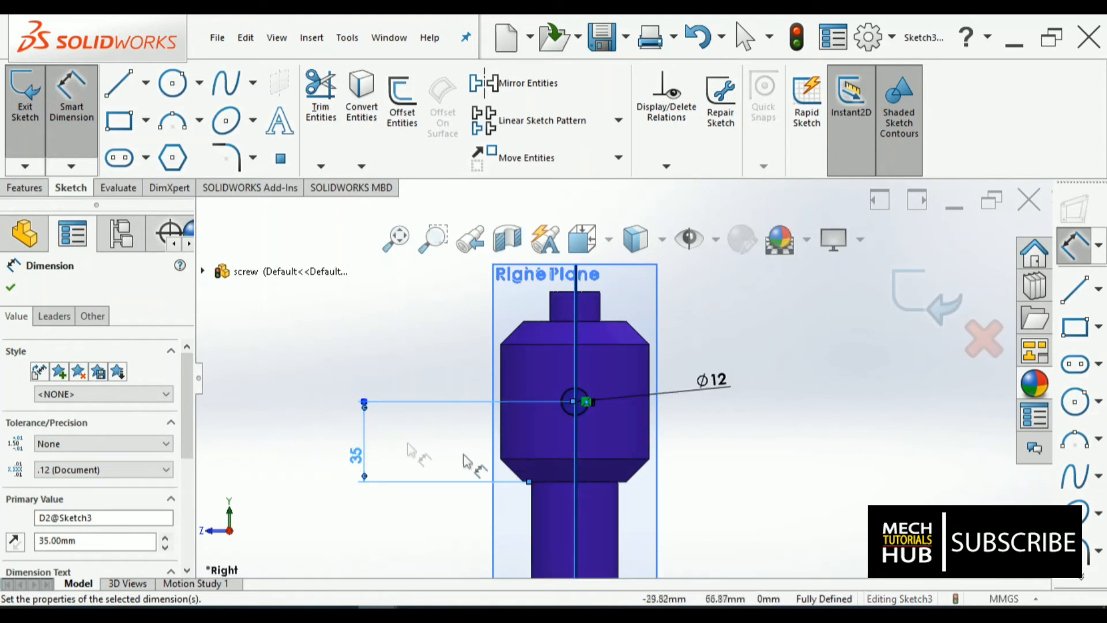
{"action": "left_click", "coordinate": [12, 287]}
Finish the sketch and cut-extrude the 12 mm circle into the screw's head with a blind depth of 62 mm.
{"action": "scroll", "coordinate": [351, 385], "scroll_direction": "up", "scroll_amount": 2}
{"action": "middle_click_drag", "start_coordinate": [351, 385], "coordinate": [438, 424]}
{"action": "left_click", "coordinate": [925, 295]}
{"action": "left_click", "coordinate": [255, 111]}
{"action": "middle_click_drag", "start_coordinate": [372, 417], "coordinate": [420, 402]}
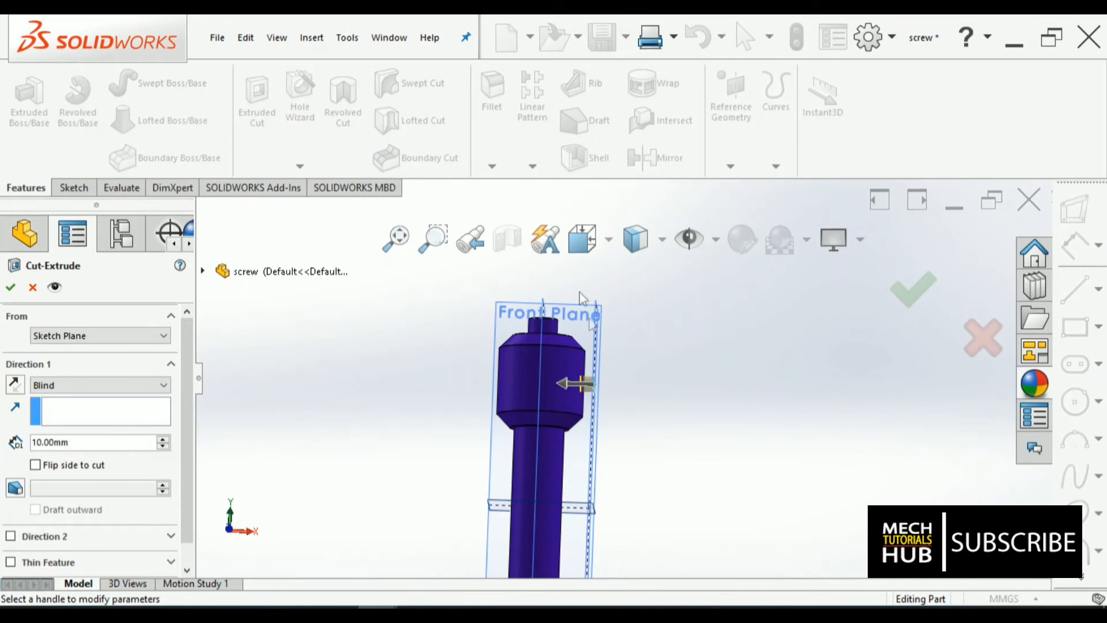
{"action": "left_click", "coordinate": [583, 238]}
{"action": "left_click", "coordinate": [556, 406]}
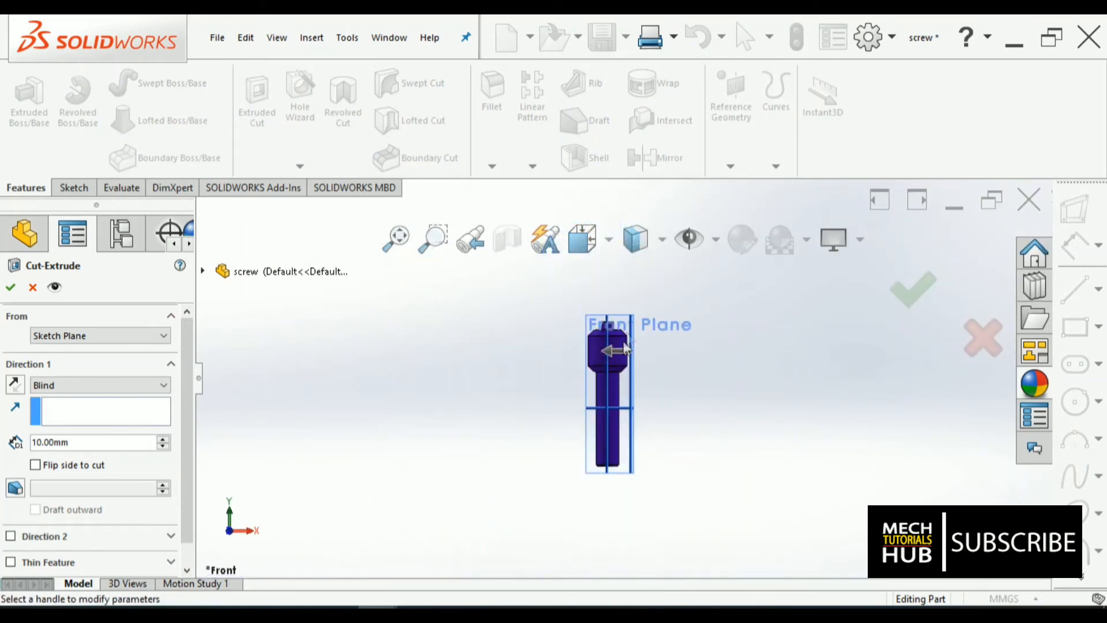
{"action": "scroll", "coordinate": [591, 405], "scroll_direction": "down", "scroll_amount": 8}
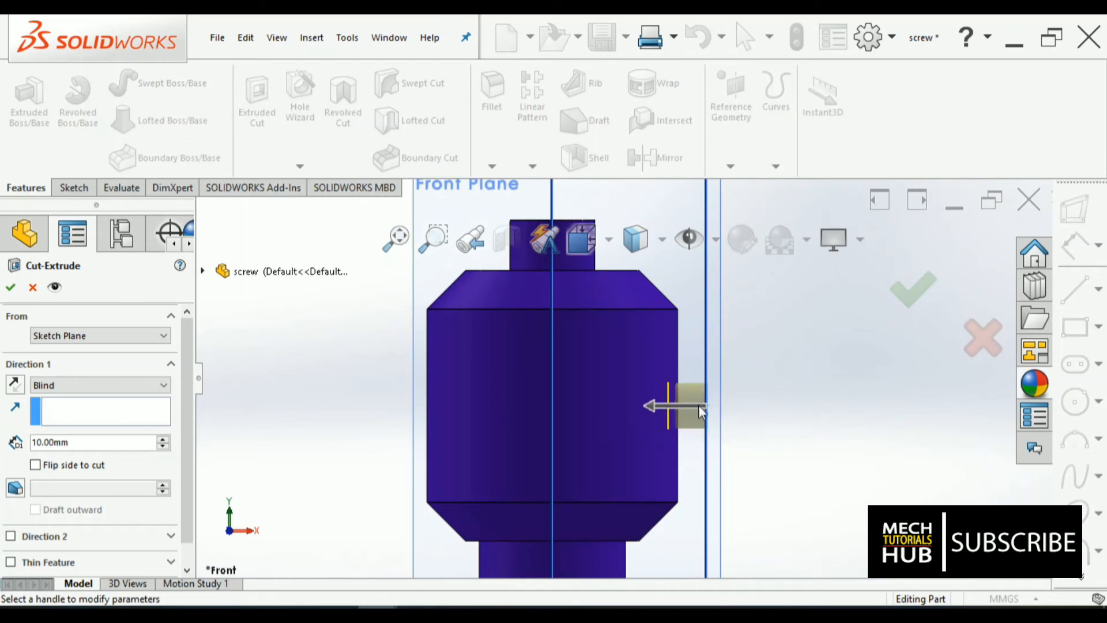
{"action": "scroll", "coordinate": [691, 410], "scroll_direction": "down", "scroll_amount": 2}
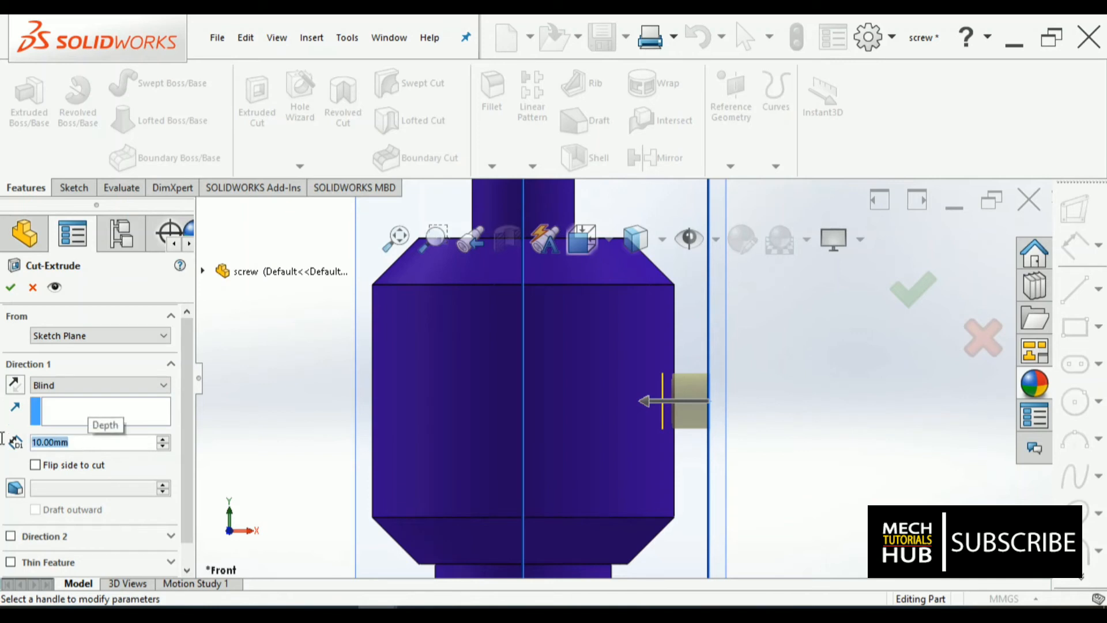
{"action": "type", "text": "2"}
{"action": "key", "text": "Return"}
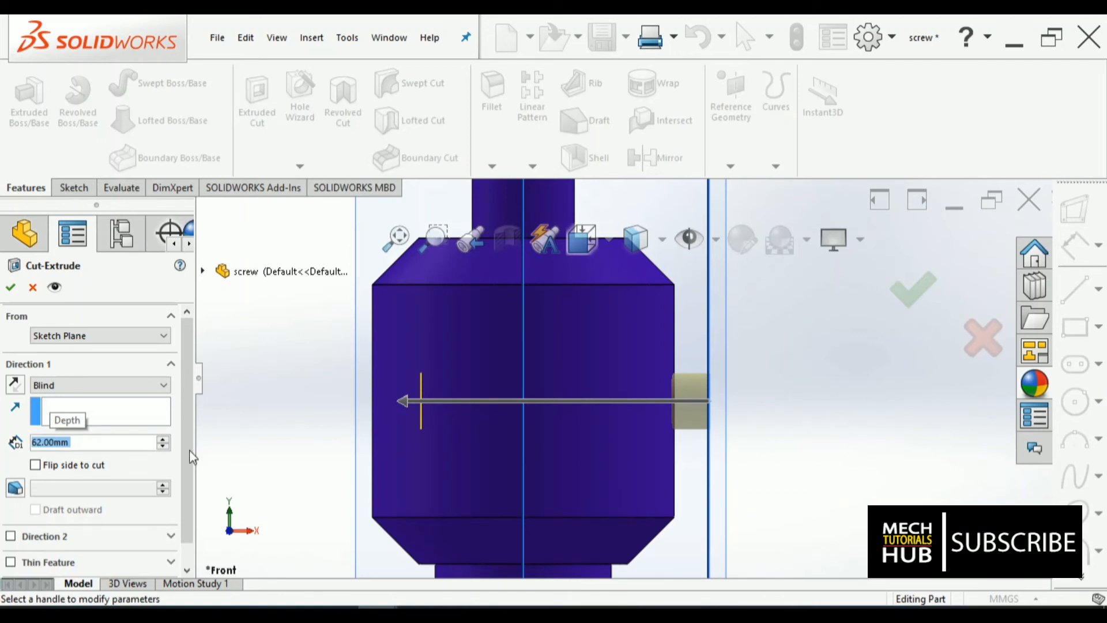
{"action": "left_click", "coordinate": [8, 291]}
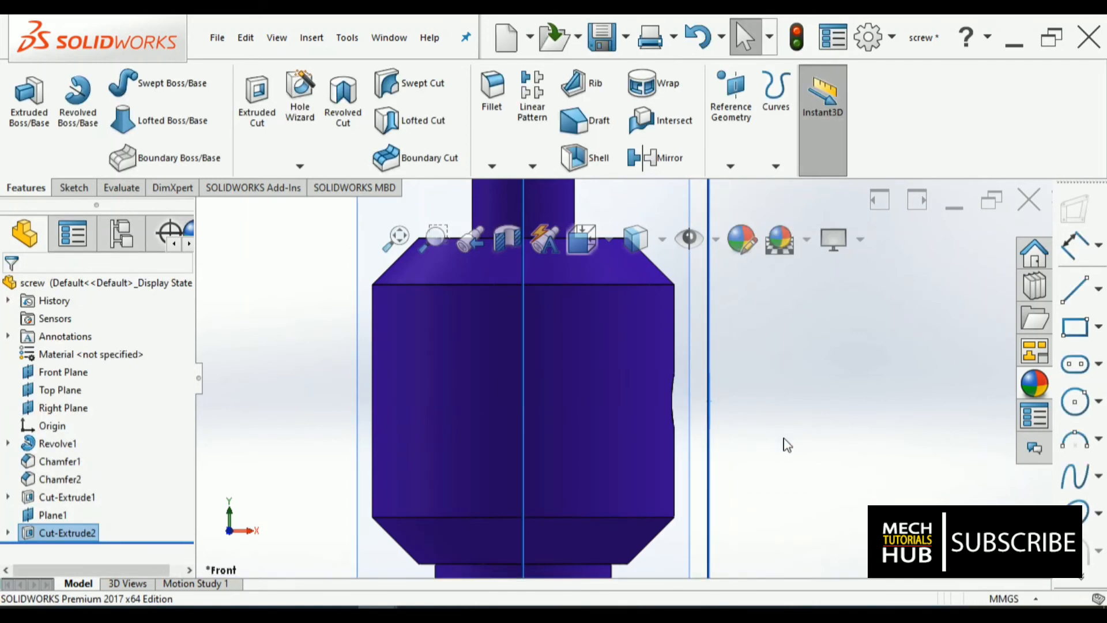
Edit the offset plane used for the head's hole, reduce its distance from the Right Plane to 30 mm, and compare it with the head's side.
{"action": "mouse_move", "coordinate": [787, 446]}
{"action": "middle_mouse_down"}
{"action": "mouse_move", "coordinate": [732, 452]}
{"action": "mouse_move", "coordinate": [713, 432]}
{"action": "mouse_move", "coordinate": [766, 412]}
{"action": "mouse_move", "coordinate": [789, 438]}
{"action": "middle_mouse_up"}
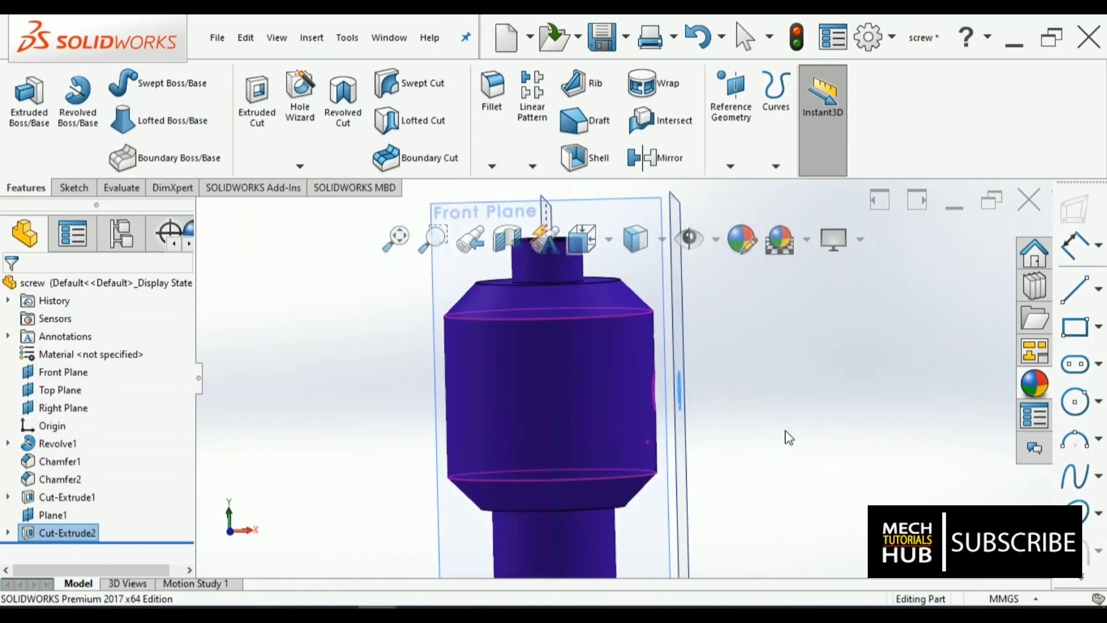
{"action": "right_click", "coordinate": [36, 520]}
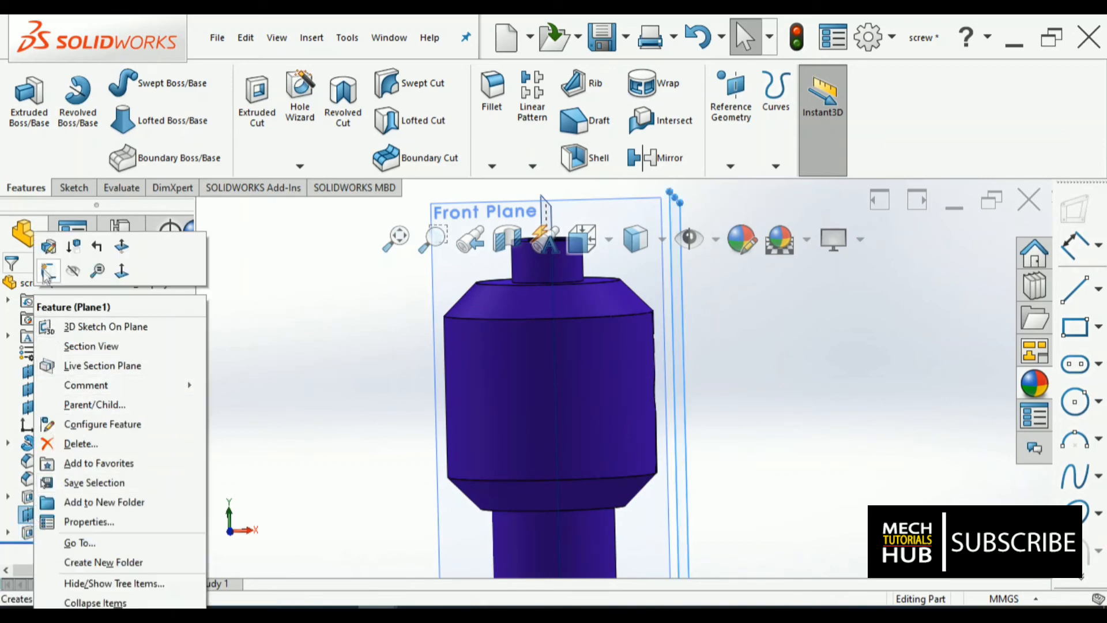
{"action": "left_click", "coordinate": [47, 248]}
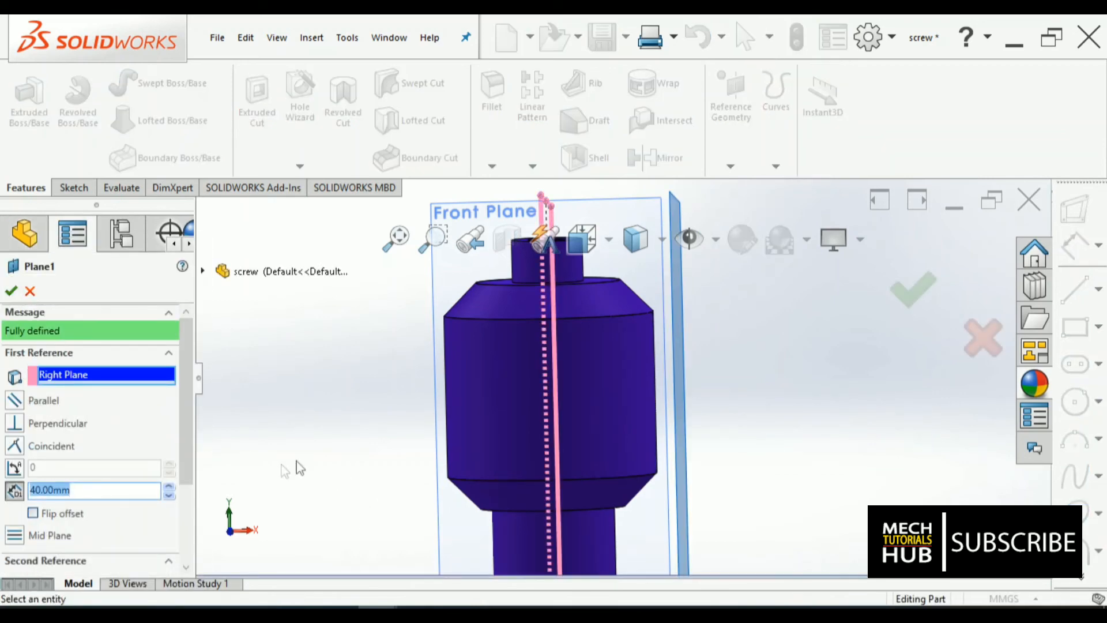
{"action": "mouse_move", "coordinate": [321, 428]}
{"action": "middle_mouse_down"}
{"action": "mouse_move", "coordinate": [364, 435]}
{"action": "mouse_move", "coordinate": [323, 425]}
{"action": "mouse_move", "coordinate": [341, 396]}
{"action": "mouse_move", "coordinate": [322, 407]}
{"action": "middle_mouse_up"}
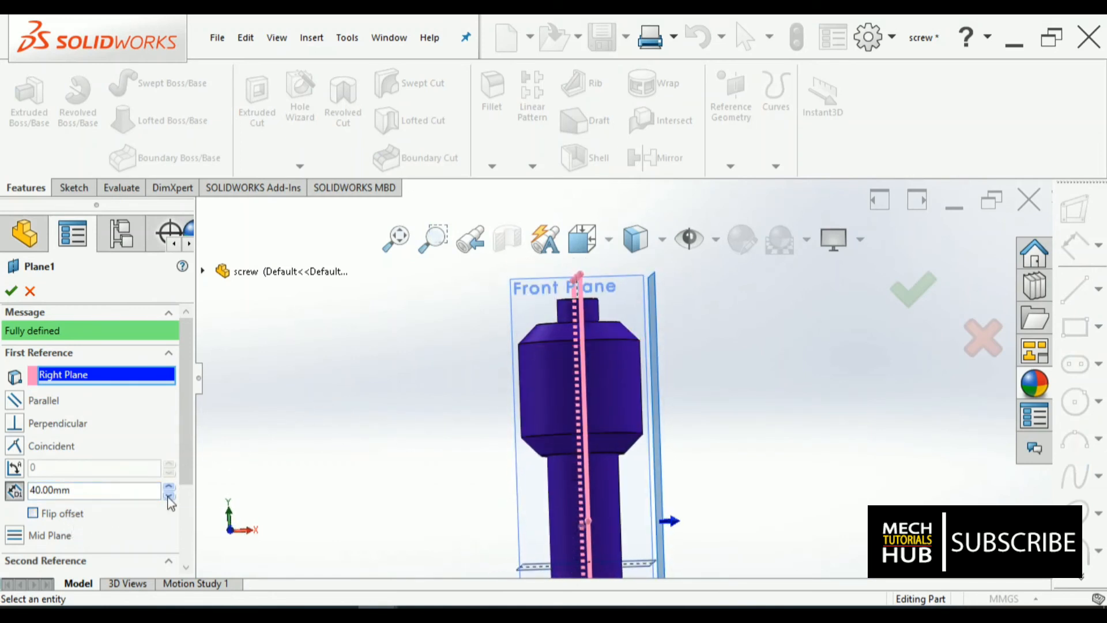
{"action": "left_click", "coordinate": [169, 497]}
{"action": "mouse_move", "coordinate": [417, 423]}
{"action": "middle_mouse_down"}
{"action": "mouse_move", "coordinate": [398, 422]}
{"action": "mouse_move", "coordinate": [411, 426]}
{"action": "middle_mouse_up"}
{"action": "left_click", "coordinate": [578, 256]}
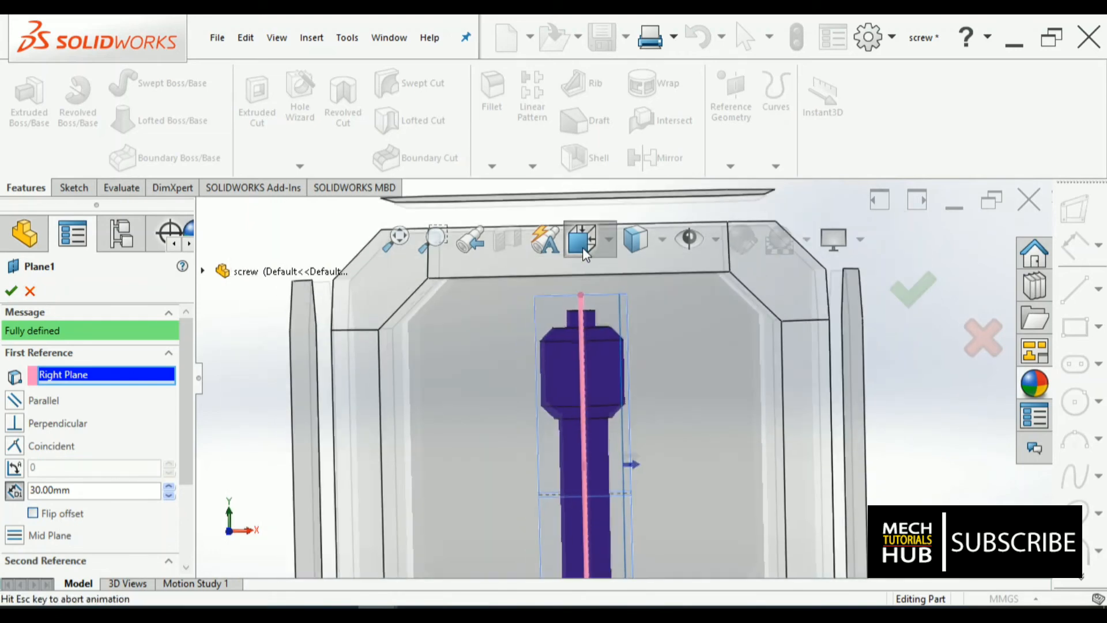
{"action": "left_click", "coordinate": [557, 410]}
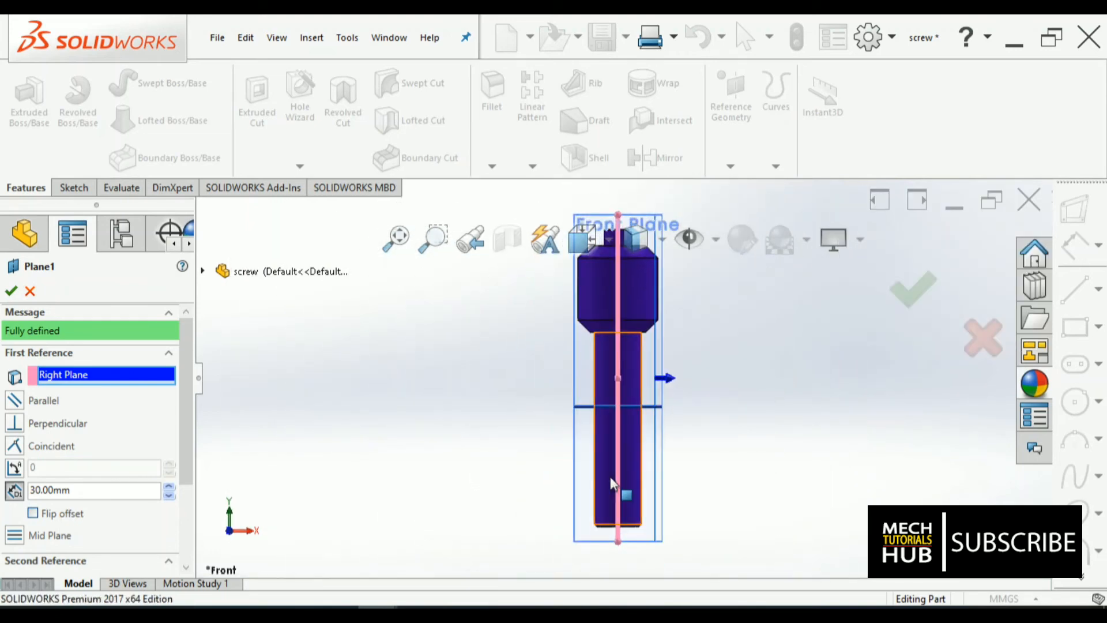
{"action": "scroll", "coordinate": [644, 369], "scroll_direction": "down", "scroll_amount": 5}
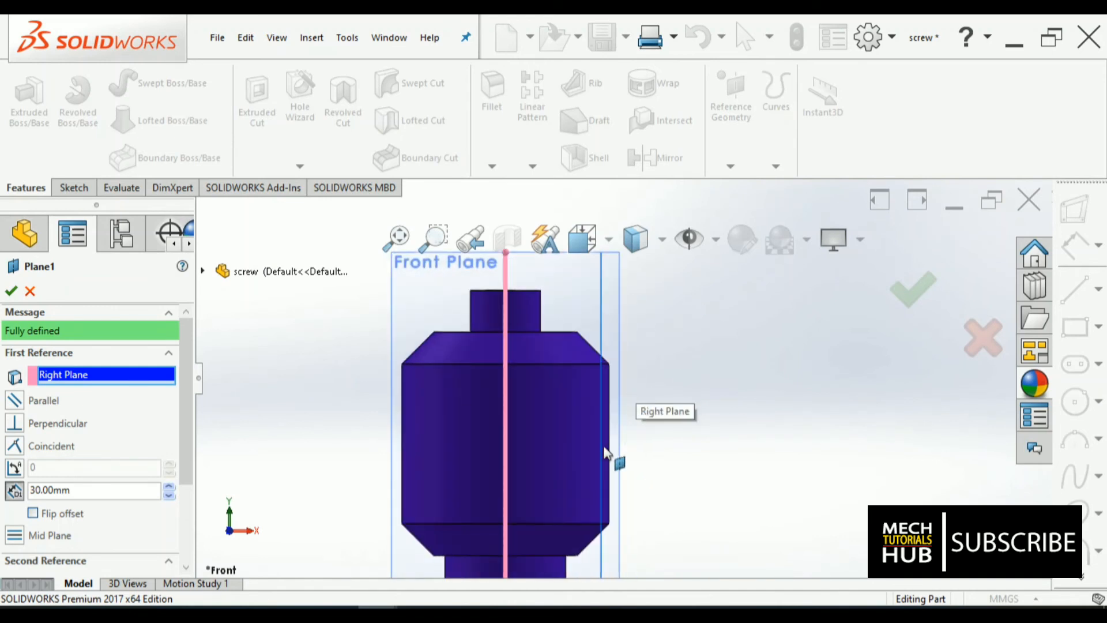
{"action": "scroll", "coordinate": [640, 452], "scroll_direction": "up", "scroll_amount": 3}
{"action": "middle_click_drag", "start_coordinate": [660, 436], "coordinate": [651, 431]}
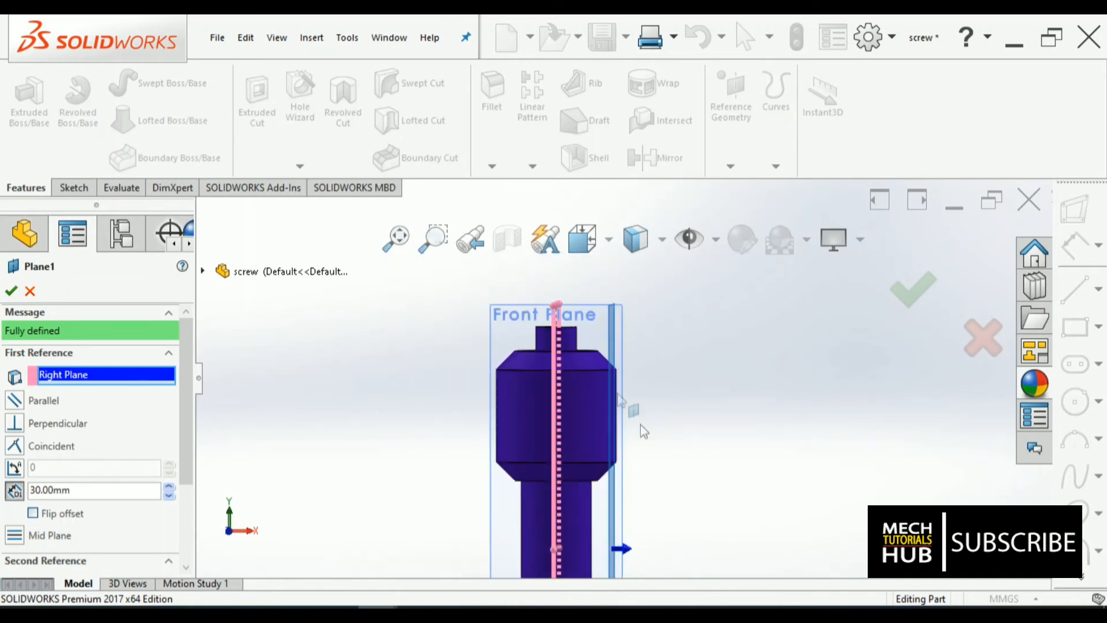
{"action": "left_click", "coordinate": [582, 239]}
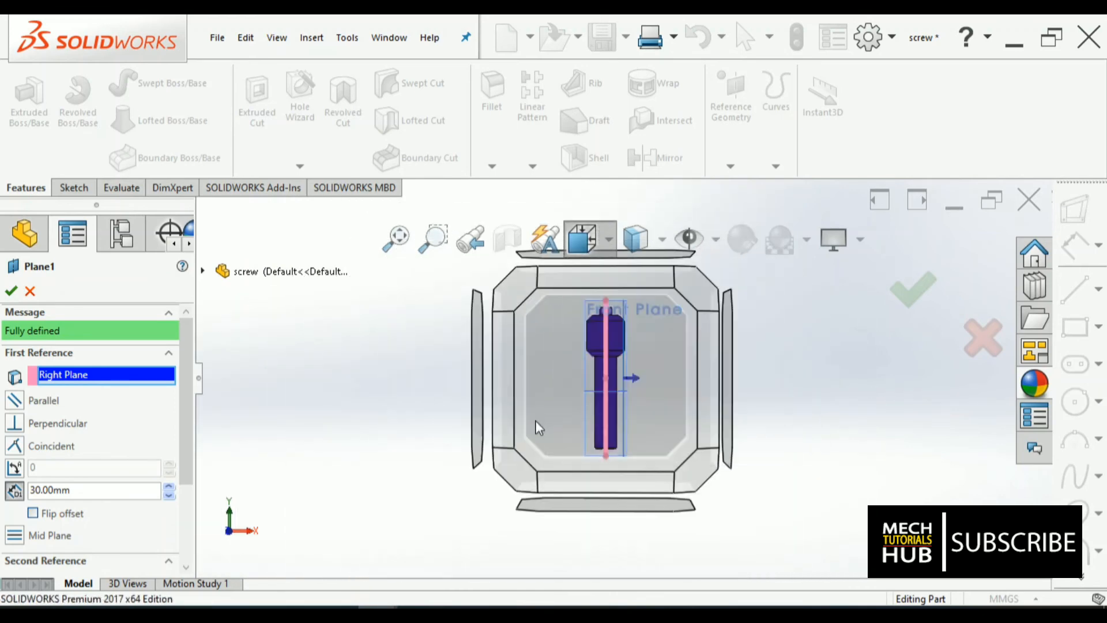
{"action": "left_click", "coordinate": [537, 445]}
{"action": "scroll", "coordinate": [688, 351], "scroll_direction": "up", "scroll_amount": 4}
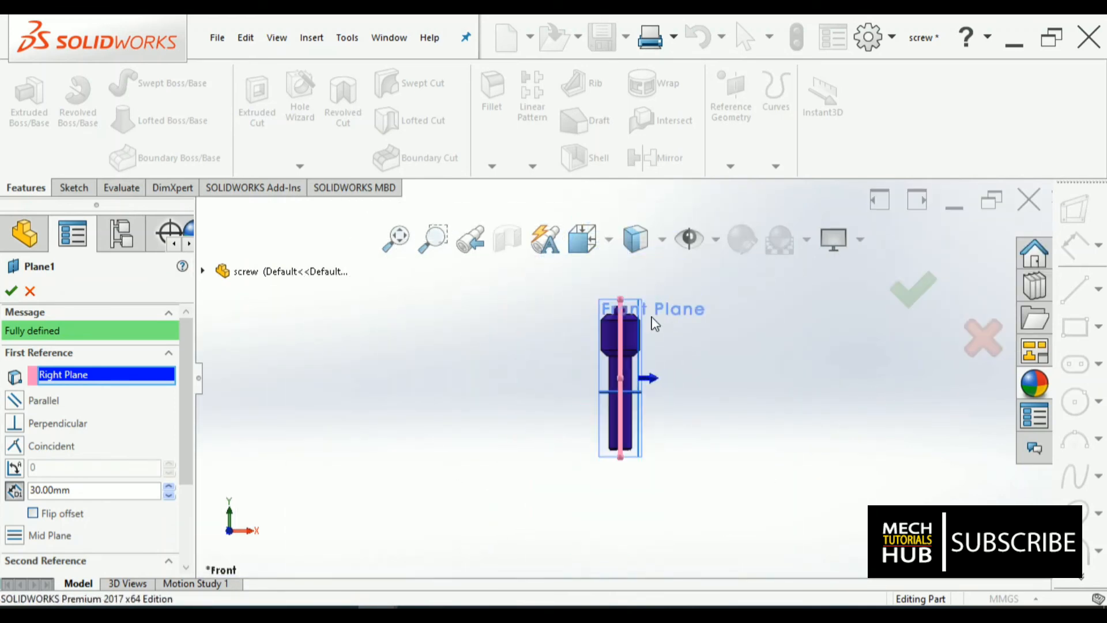
{"action": "scroll", "coordinate": [637, 320], "scroll_direction": "down", "scroll_amount": 10}
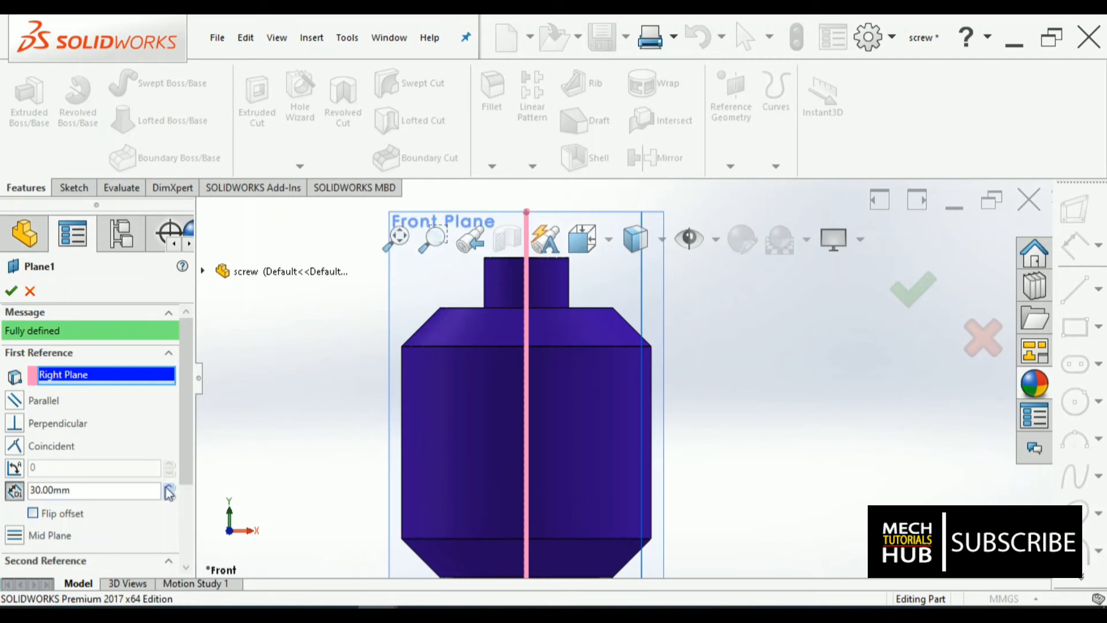
Set the plane's offset from the Right Plane to 33 mm and finish editing the plane.
{"action": "left_click_drag", "start_coordinate": [114, 493], "coordinate": [32, 489]}
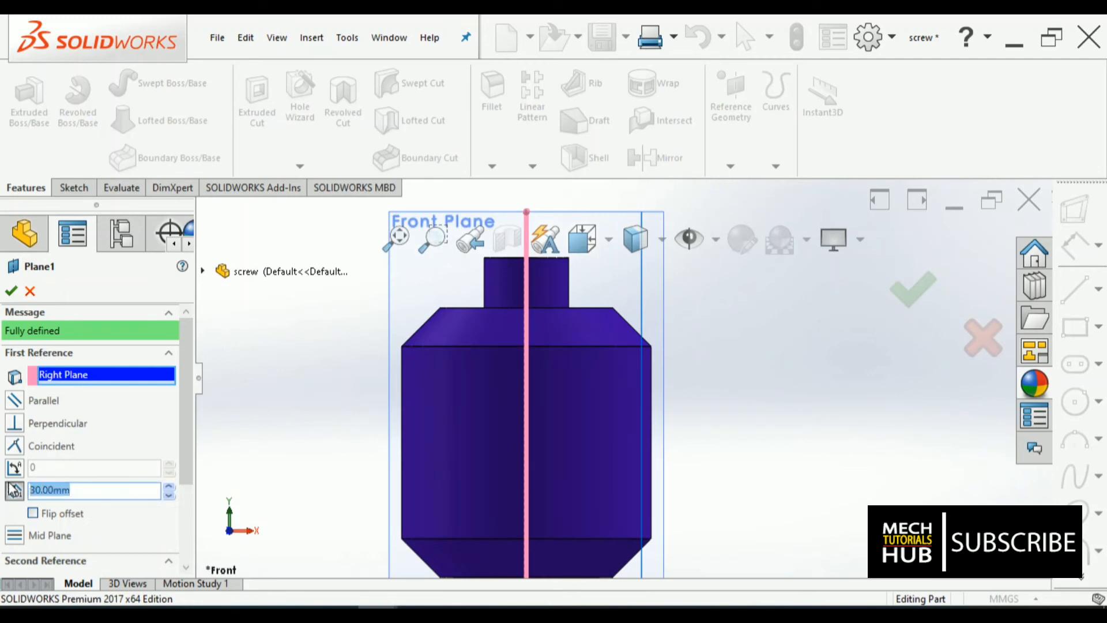
{"action": "type", "text": "32"}
{"action": "key", "text": "Return"}
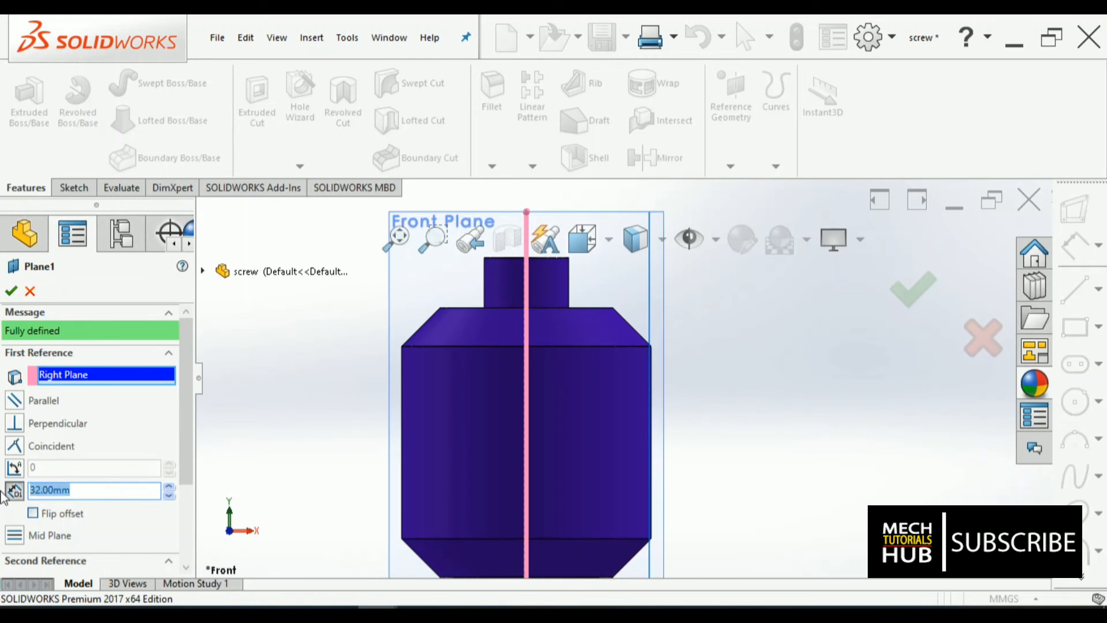
{"action": "key", "text": "Return"}
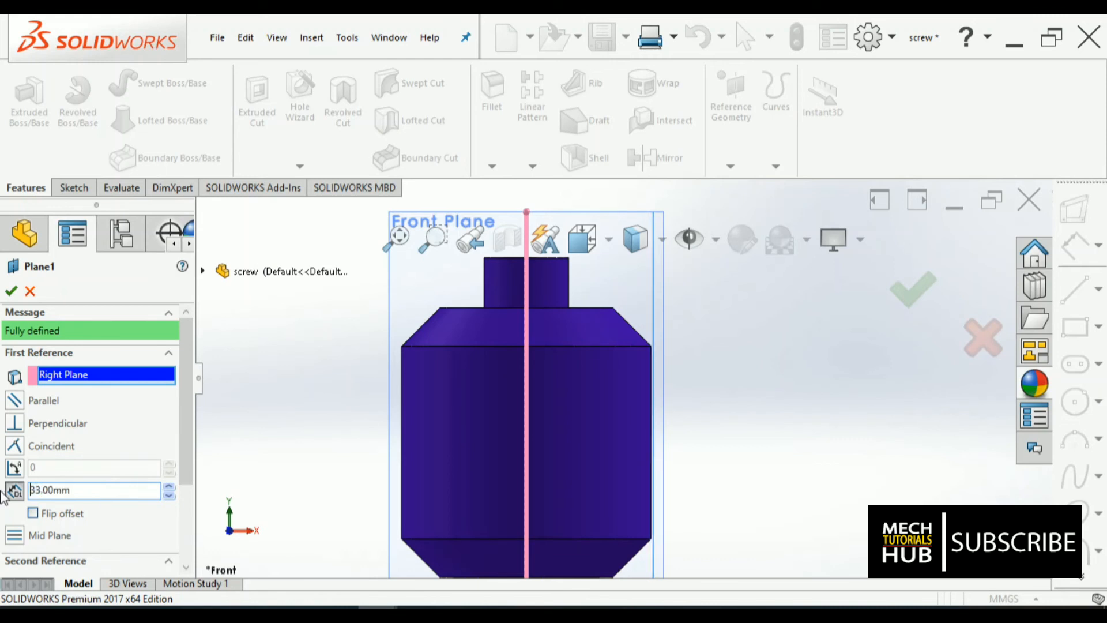
{"action": "left_click", "coordinate": [11, 291]}
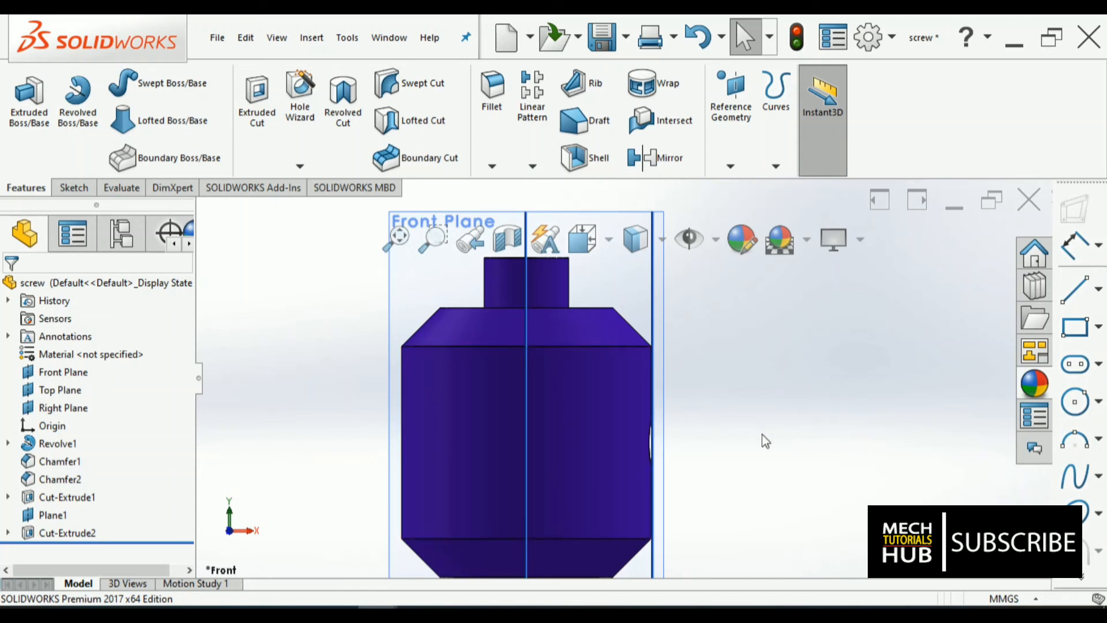
Check the hole in the screw's head, then close the screw part and save its changes.
{"action": "scroll", "coordinate": [818, 435], "scroll_direction": "up", "scroll_amount": 5}
{"action": "middle_click_drag", "start_coordinate": [791, 424], "coordinate": [683, 416]}
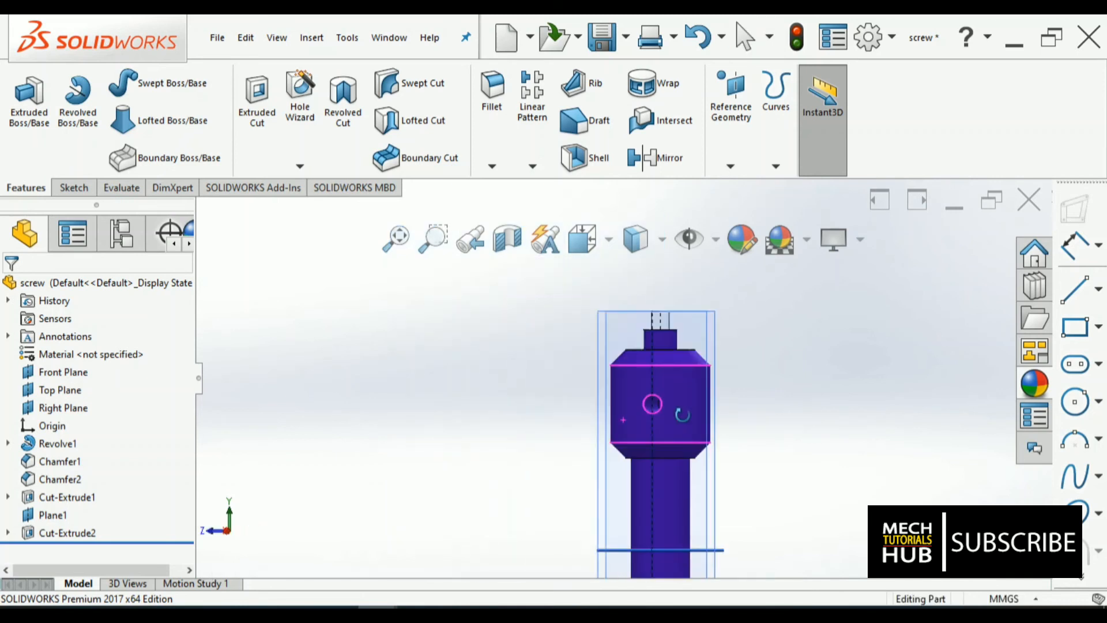
{"action": "left_click", "coordinate": [1029, 201]}
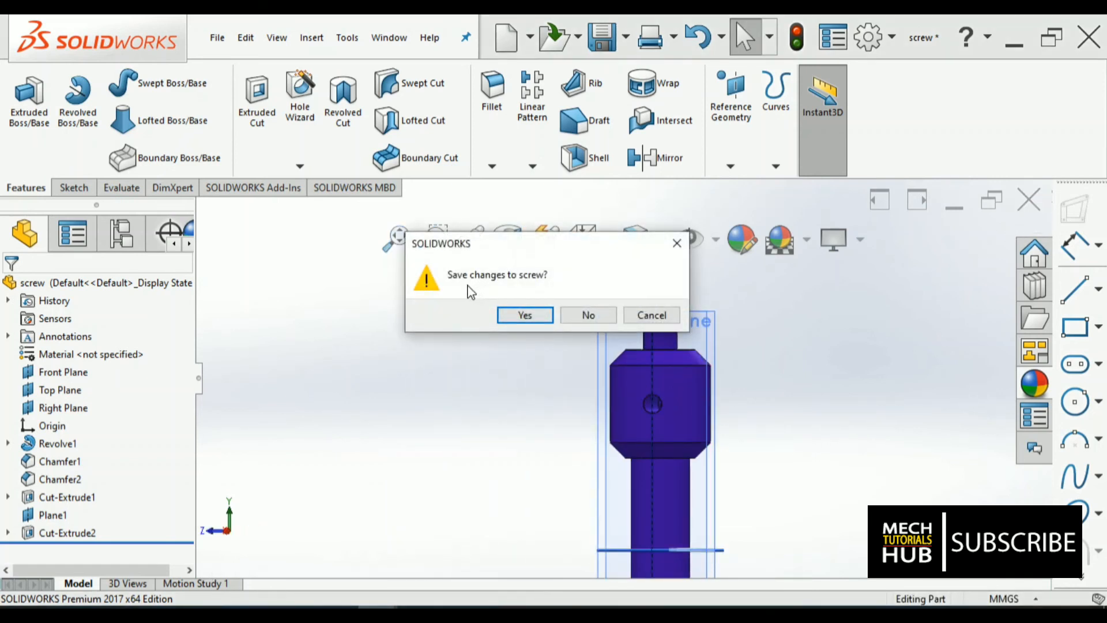
{"action": "left_click", "coordinate": [524, 316]}
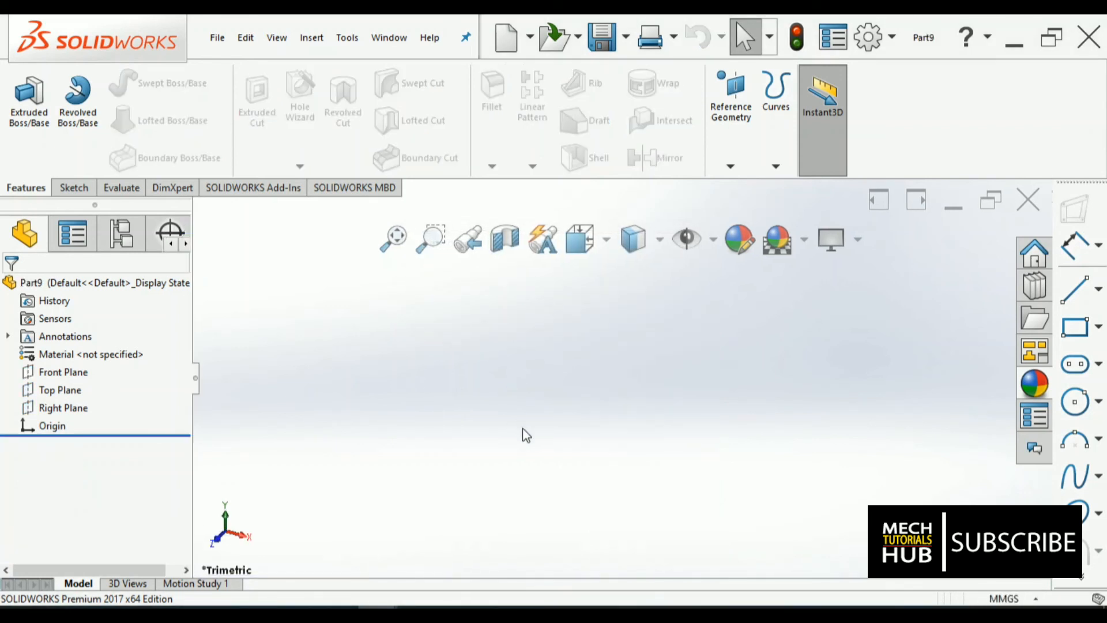
Switch to the Assem1 assembly and rebuild it with the changed screw part.
{"action": "mouse_move", "coordinate": [299, 614]}
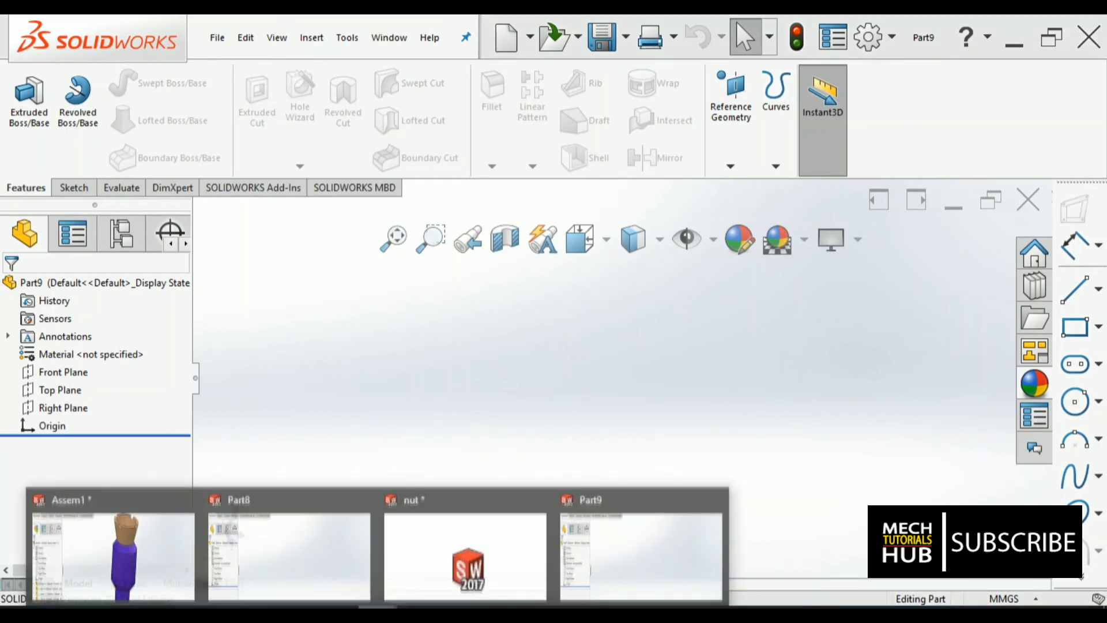
{"action": "key", "text": "ctrl+Tab"}
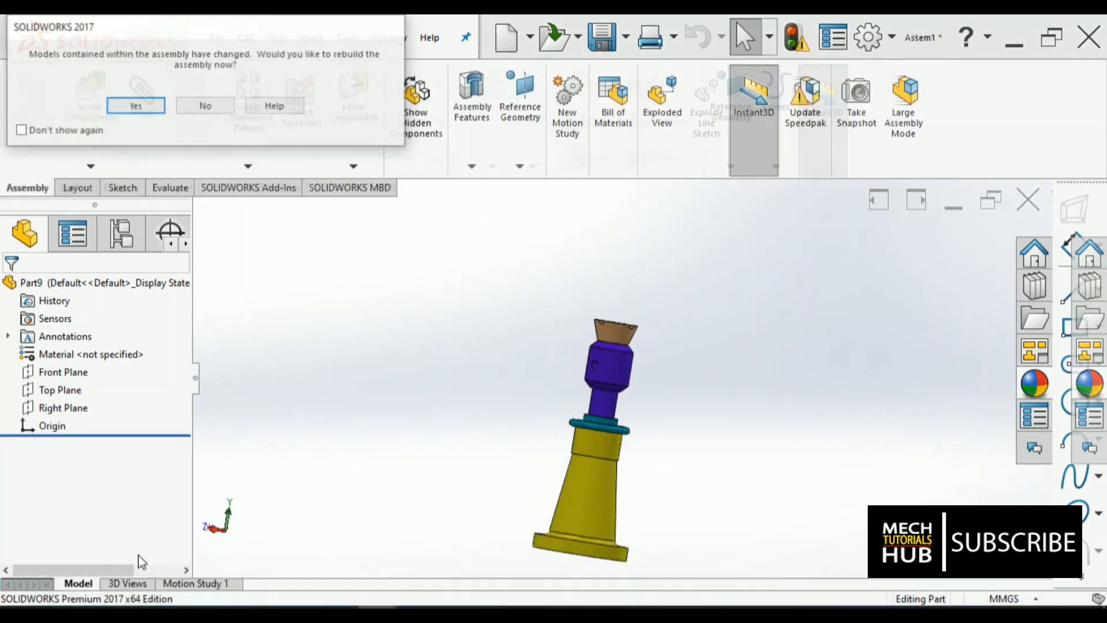
{"action": "left_click", "coordinate": [139, 105]}
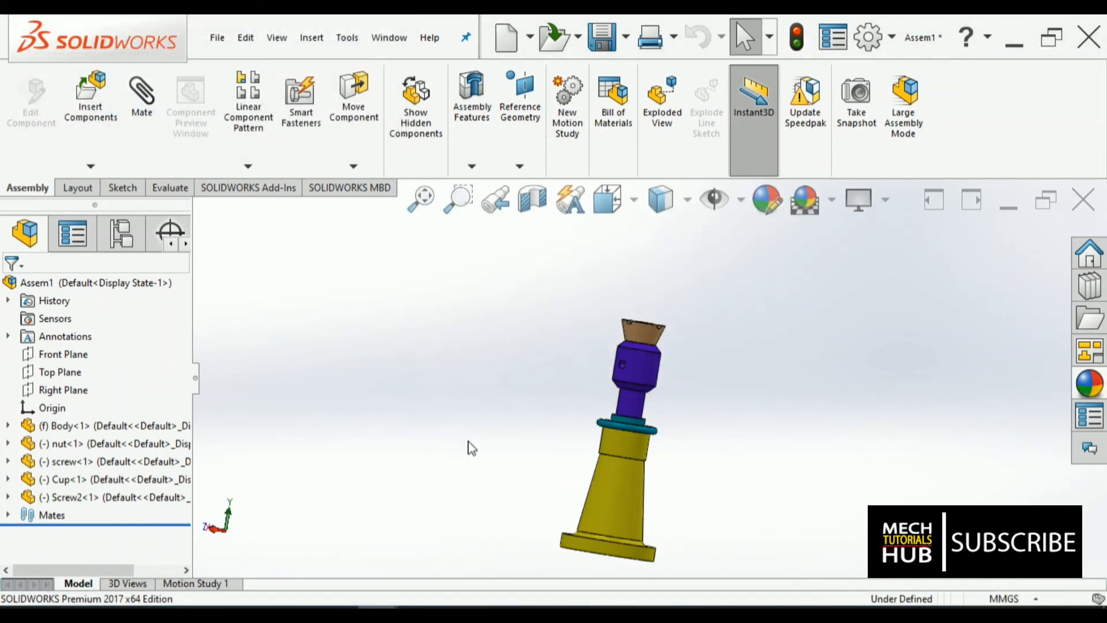
Examine the hole's depth inside the screw head using the Hidden Lines Visible display style, then restore the Shaded With Edges display.
{"action": "middle_click_drag", "start_coordinate": [530, 421], "coordinate": [662, 380]}
{"action": "scroll", "coordinate": [622, 398], "scroll_direction": "down", "scroll_amount": 5}
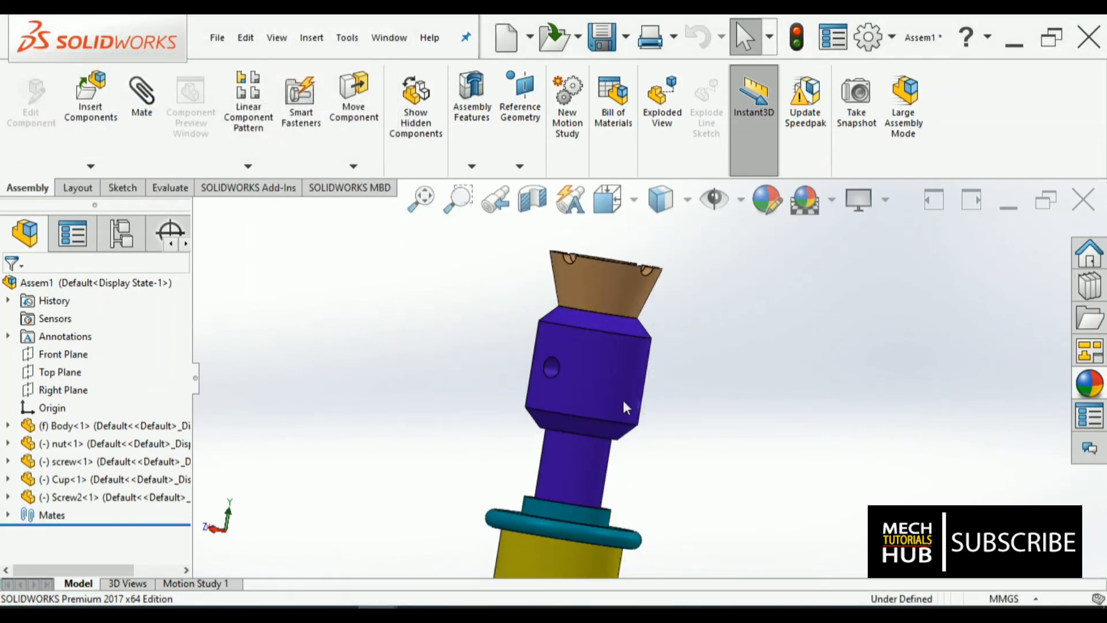
{"action": "middle_click_drag", "start_coordinate": [588, 383], "coordinate": [704, 240]}
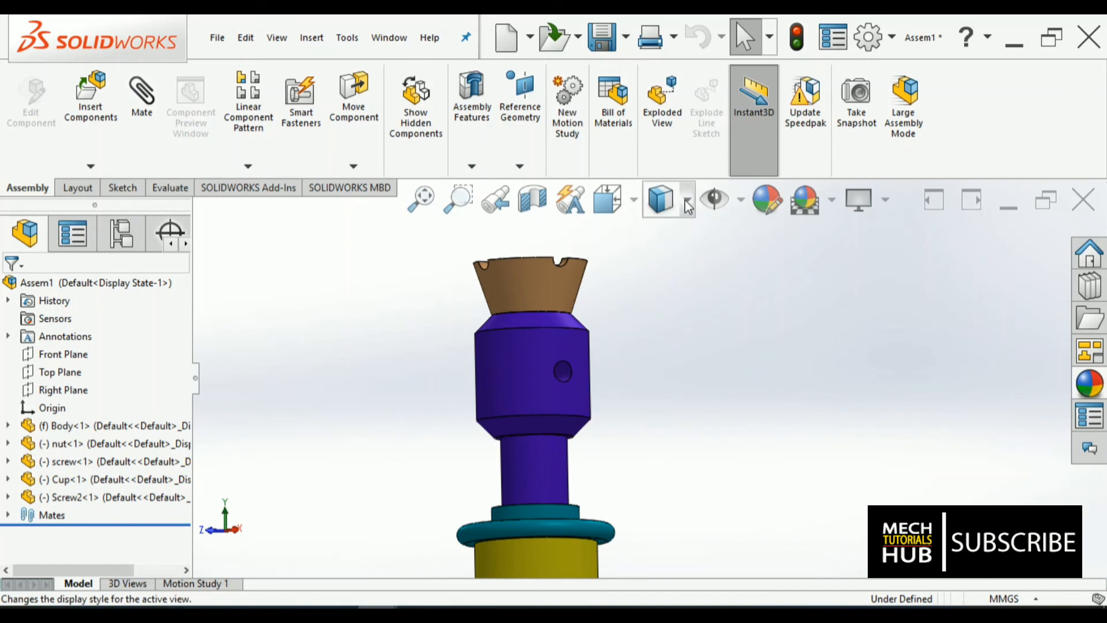
{"action": "left_click", "coordinate": [662, 201]}
{"action": "left_click", "coordinate": [662, 357]}
{"action": "middle_click_drag", "start_coordinate": [660, 357], "coordinate": [716, 391]}
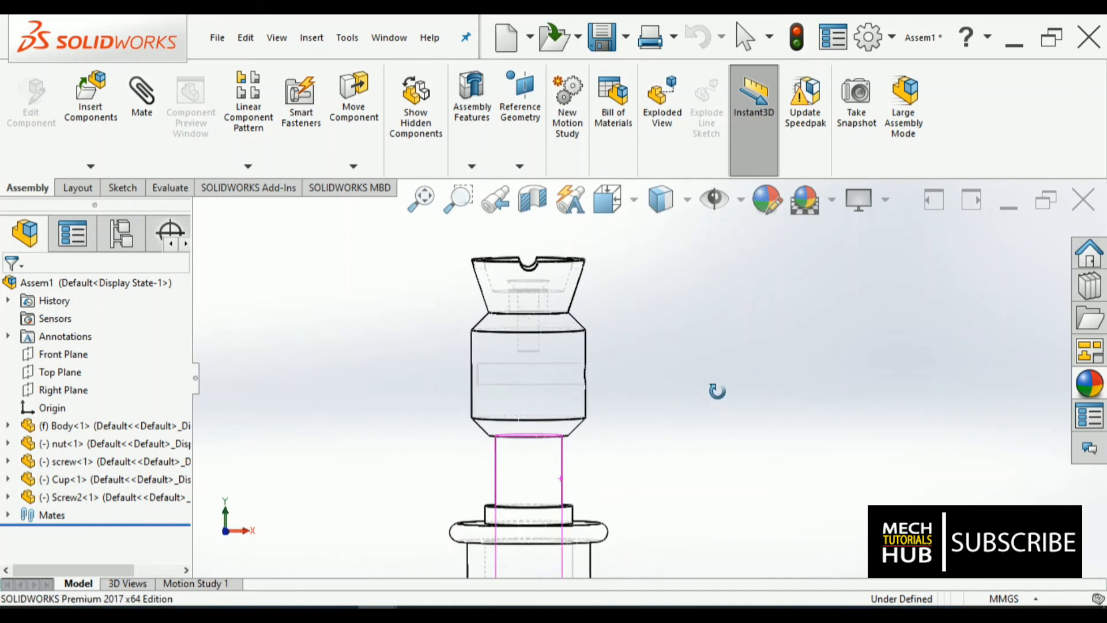
{"action": "key", "text": "Escape"}
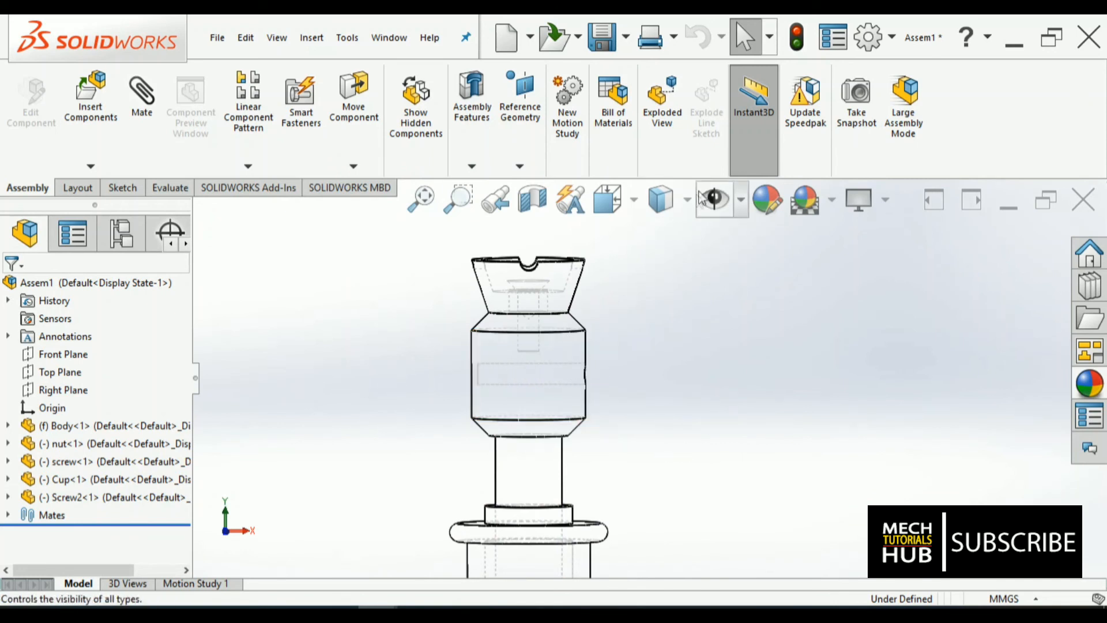
{"action": "left_click", "coordinate": [661, 199]}
{"action": "left_click", "coordinate": [661, 238]}
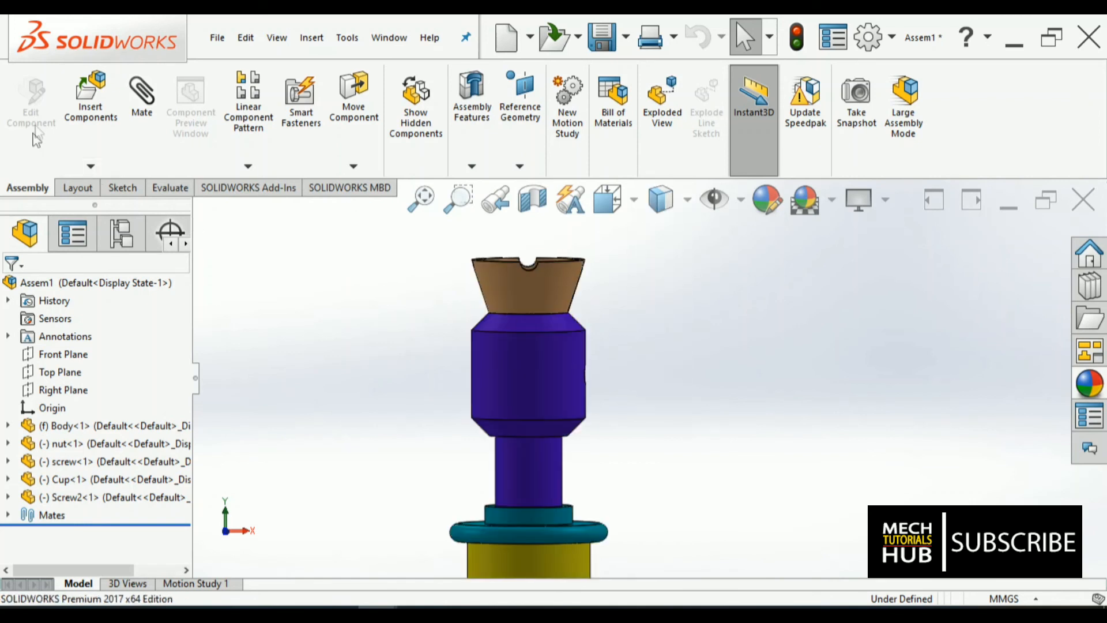
Insert the Tommy part from the Desktop folder and place it beside the hole in the screw's head.
{"action": "left_click", "coordinate": [93, 116]}
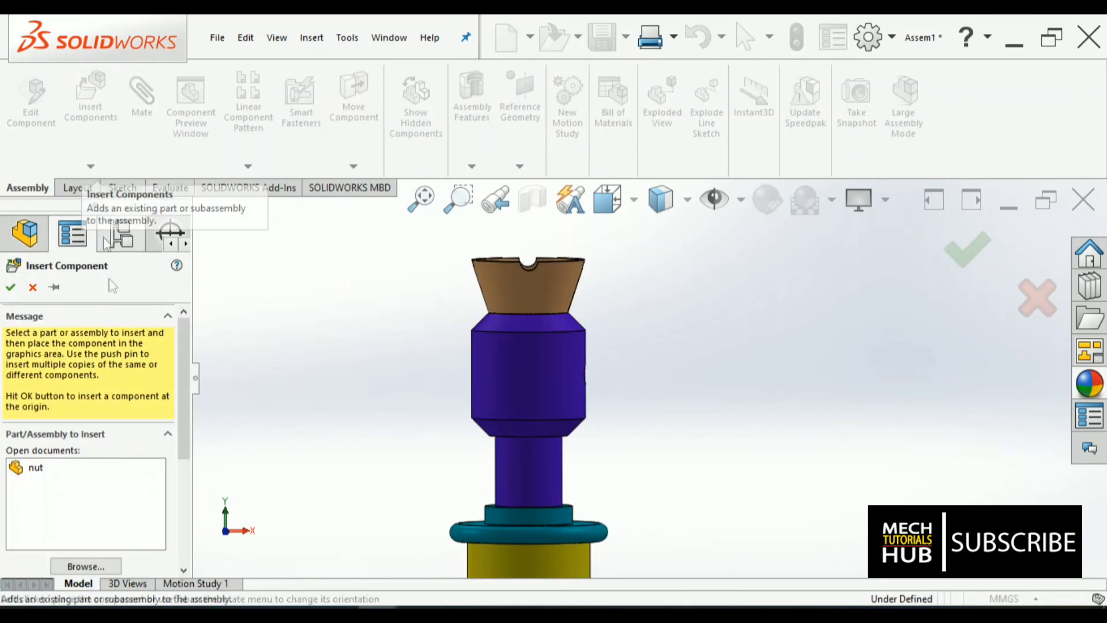
{"action": "left_click", "coordinate": [86, 566]}
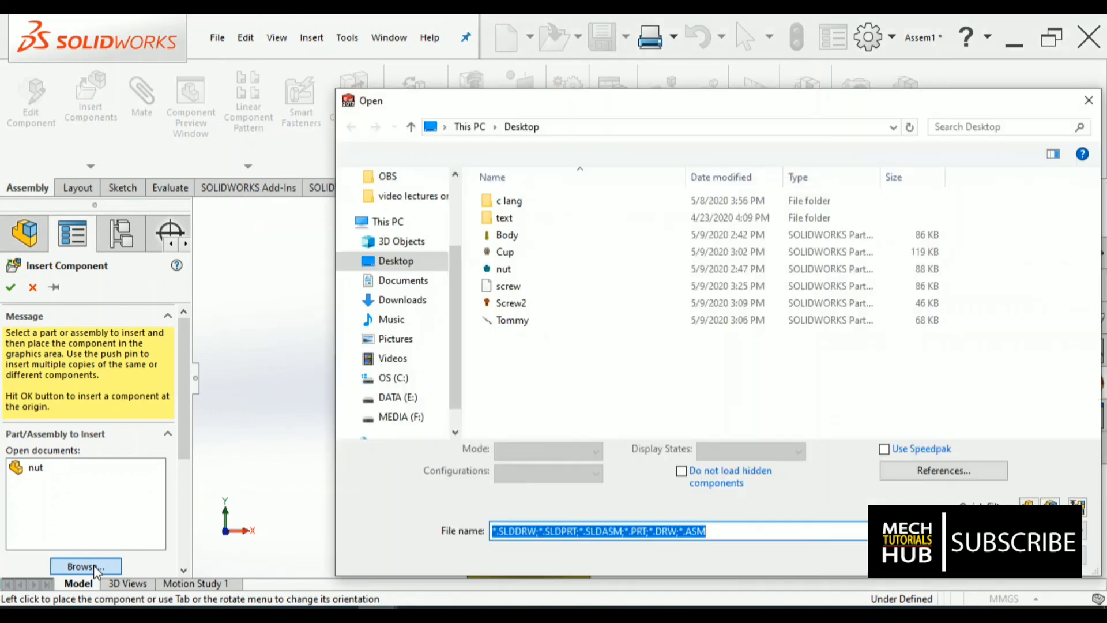
{"action": "left_click", "coordinate": [513, 320]}
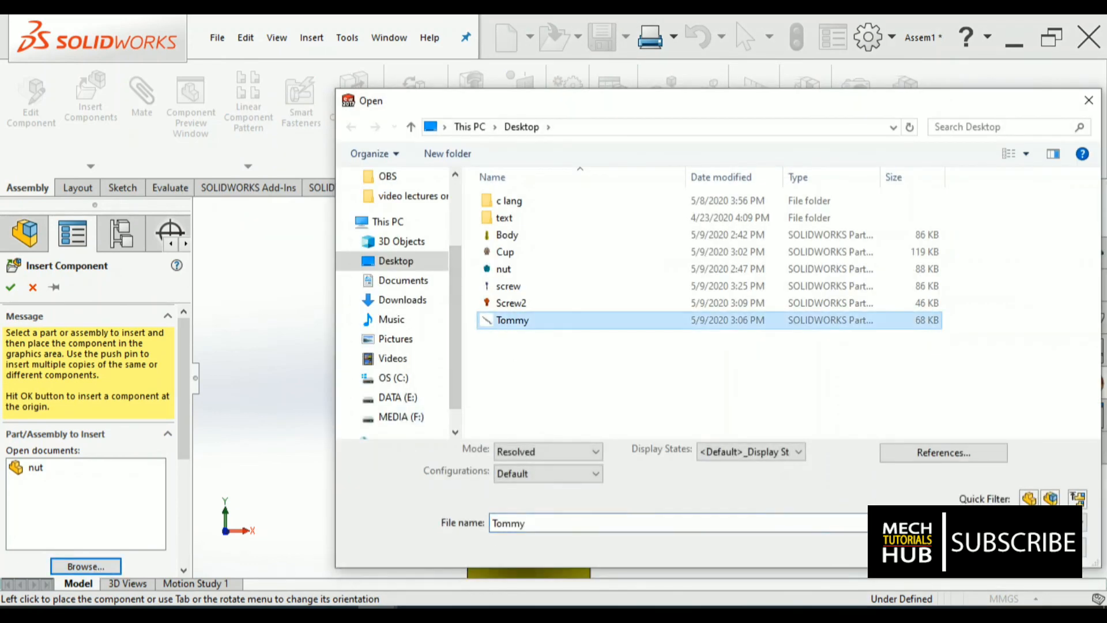
{"action": "key", "text": "Return"}
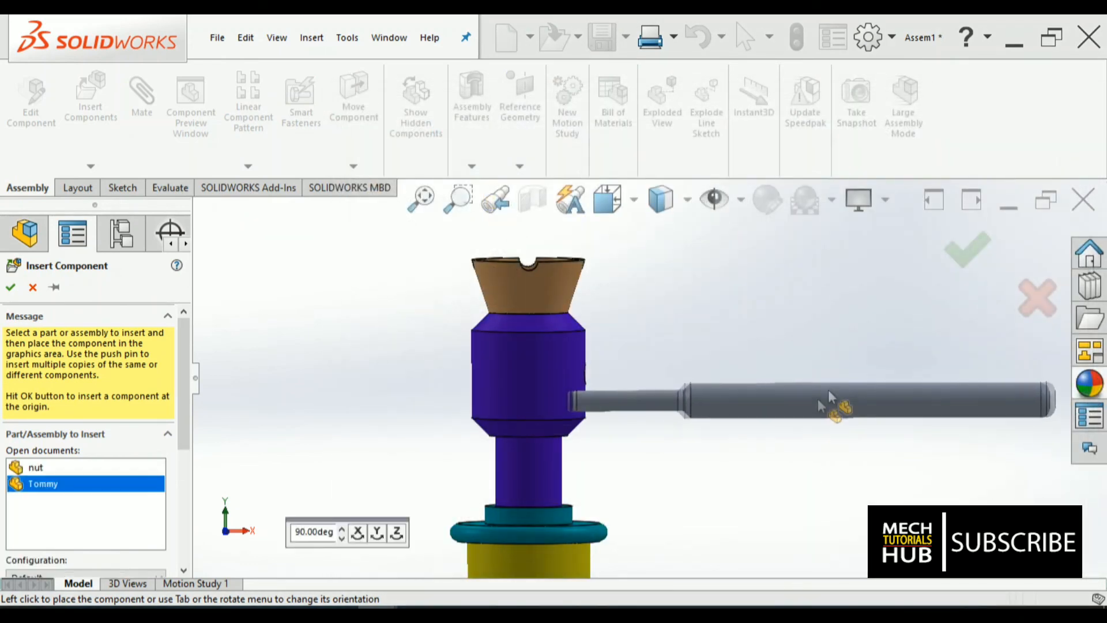
{"action": "left_click", "coordinate": [854, 388]}
Add a concentric mate between the Tommy bar's thin cylindrical end and the hole in the screw's head, then close the Mate command.
{"action": "middle_click_drag", "start_coordinate": [769, 437], "coordinate": [447, 400]}
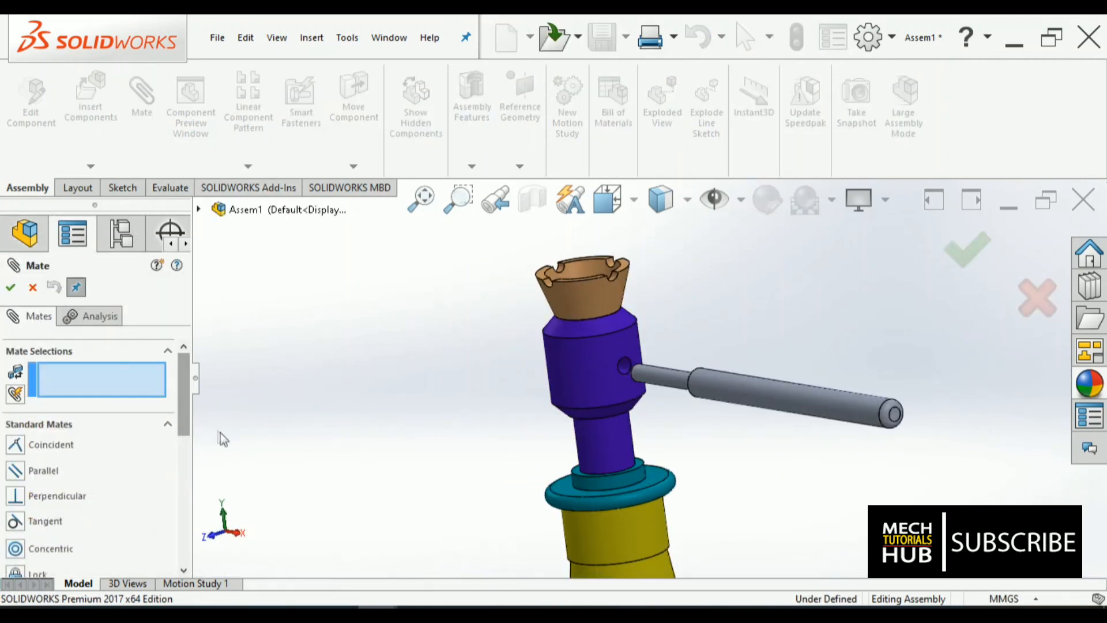
{"action": "scroll", "coordinate": [631, 394], "scroll_direction": "down", "scroll_amount": 3}
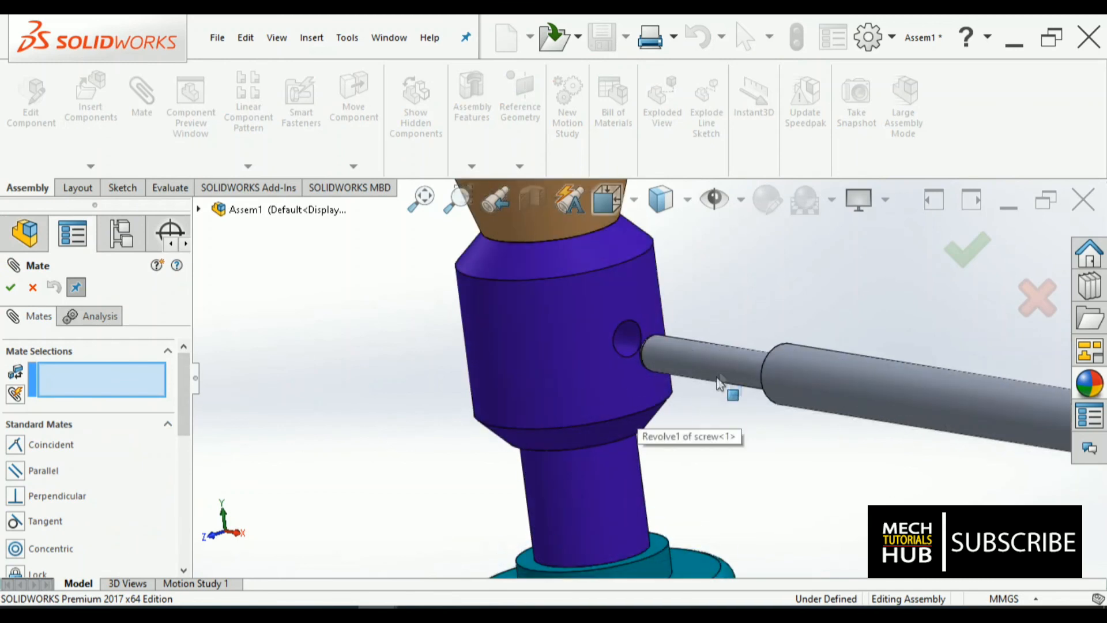
{"action": "scroll", "coordinate": [614, 375], "scroll_direction": "up", "scroll_amount": 3}
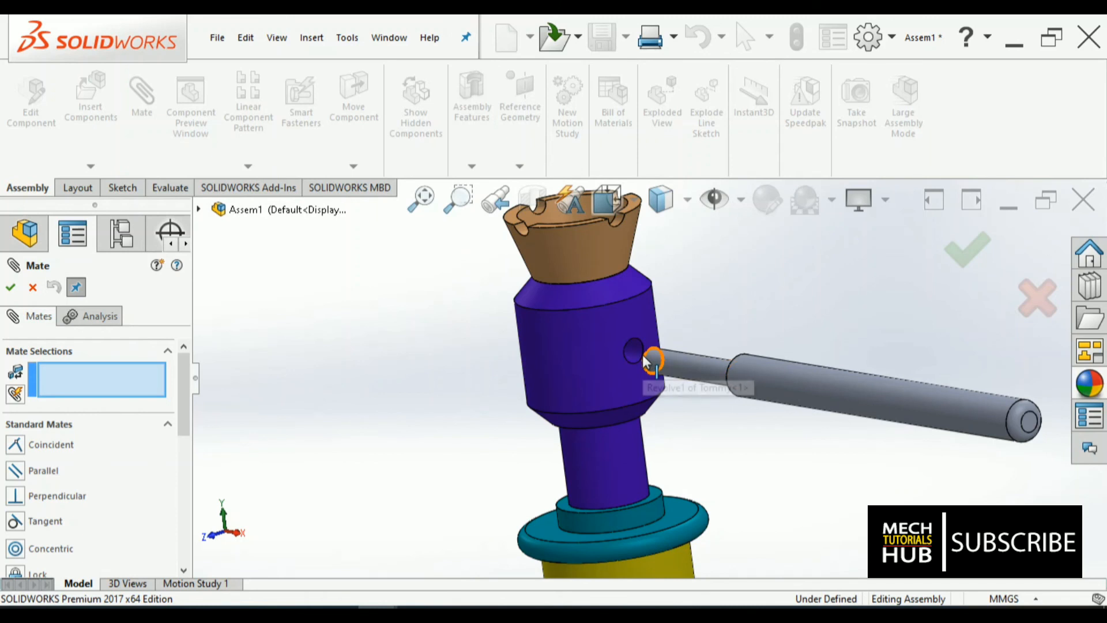
{"action": "left_click", "coordinate": [681, 359]}
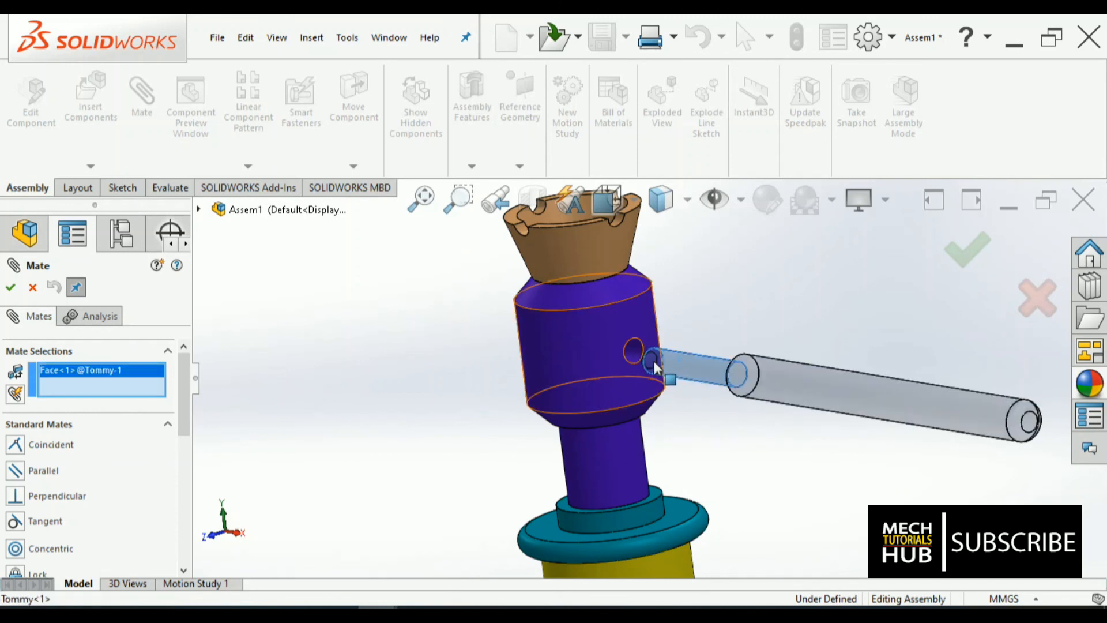
{"action": "left_click", "coordinate": [635, 355]}
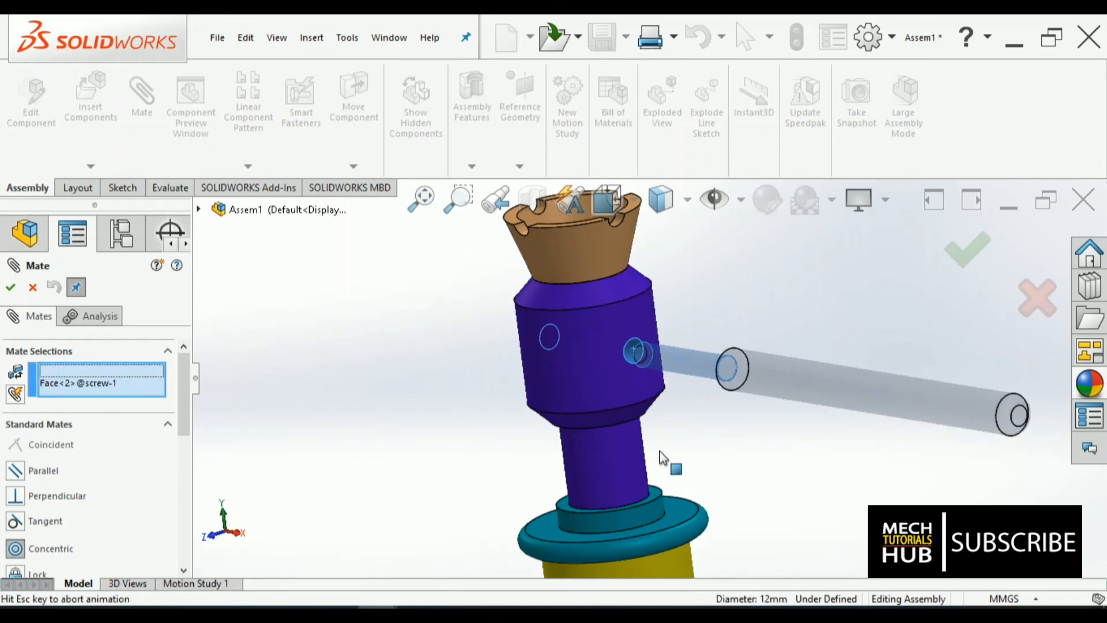
{"action": "left_click", "coordinate": [862, 477]}
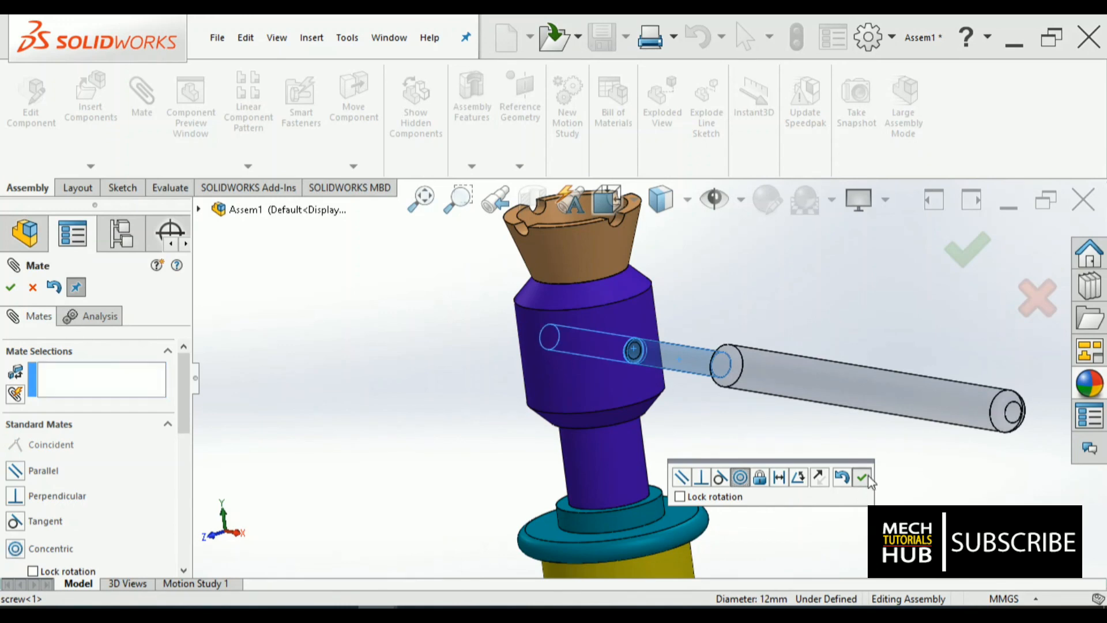
{"action": "scroll", "coordinate": [713, 458], "scroll_direction": "up", "scroll_amount": 3}
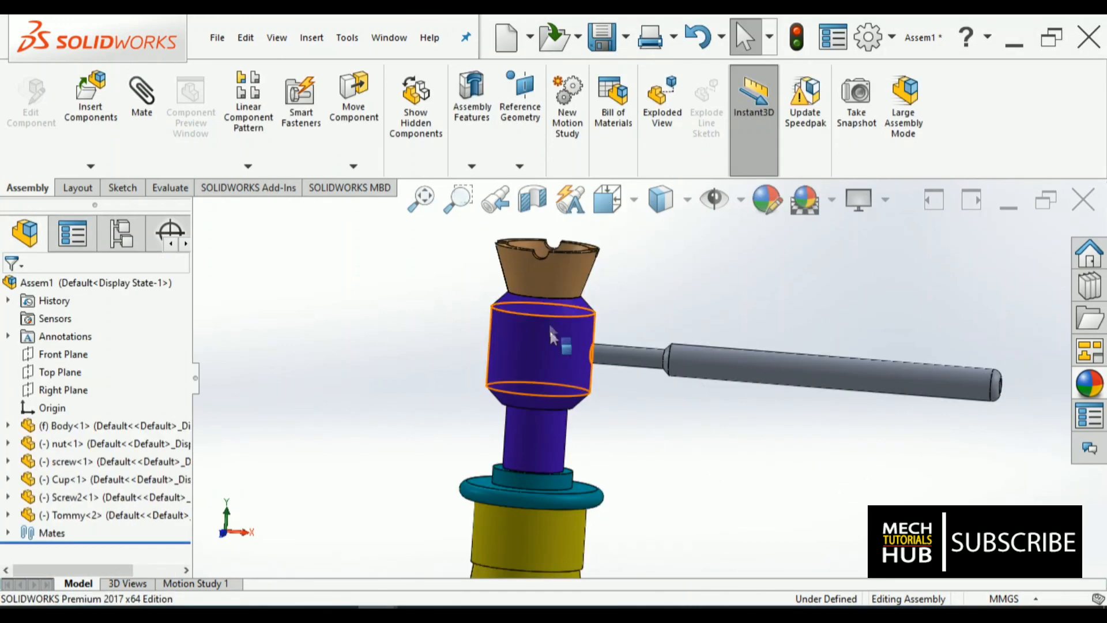
{"action": "scroll", "coordinate": [557, 368], "scroll_direction": "up", "scroll_amount": 5}
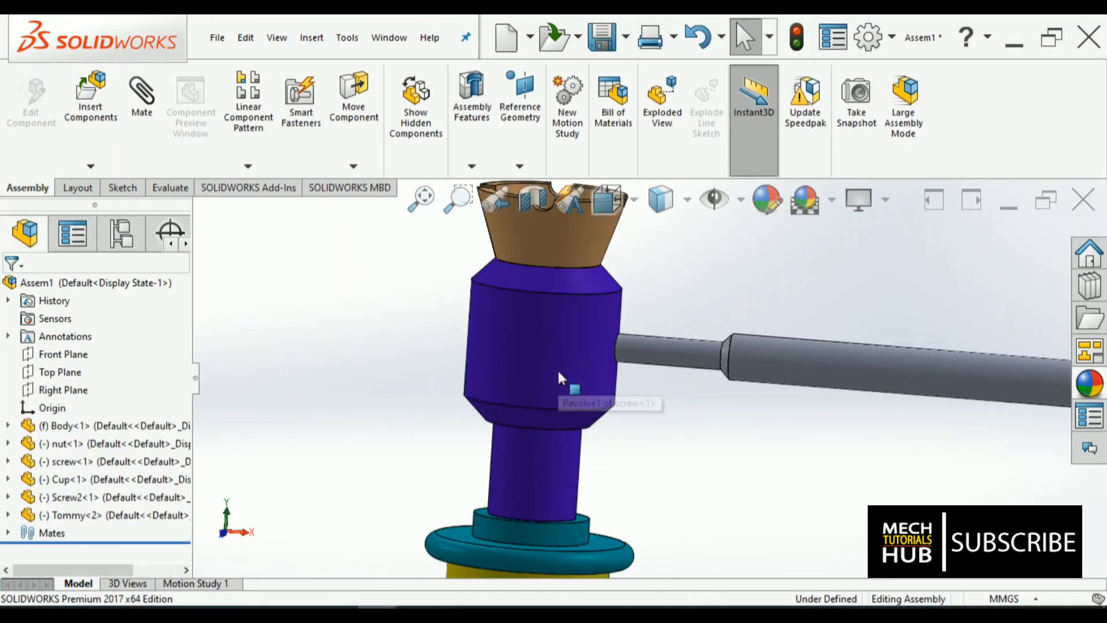
{"action": "key", "text": "Escape"}
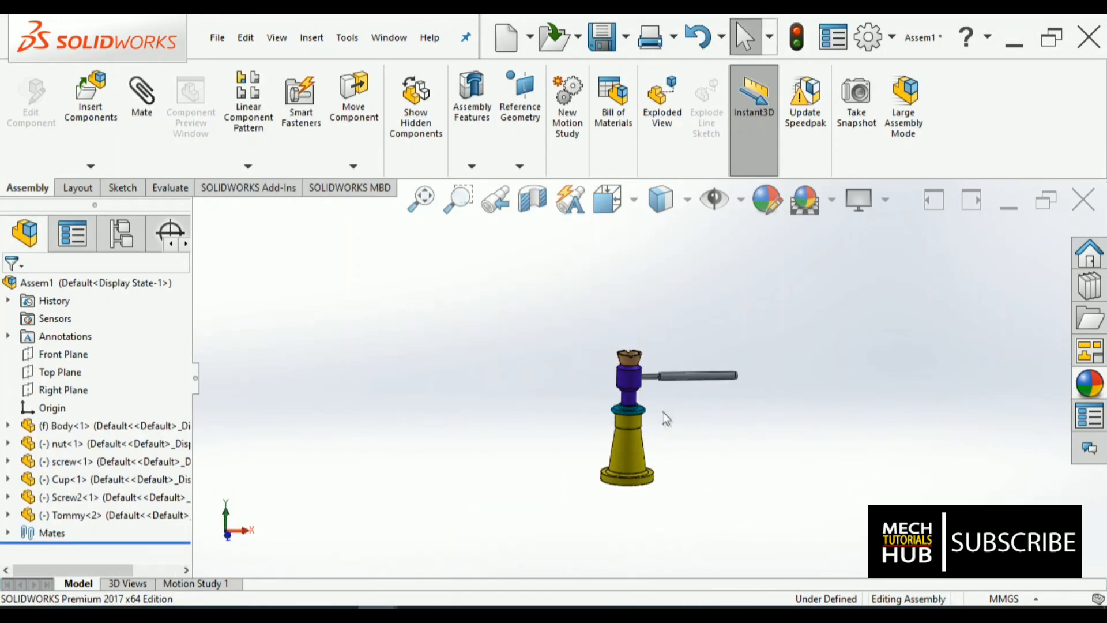
Examine the whole screw jack assembly from the Front view using the Hidden Lines Visible display style.
{"action": "scroll", "coordinate": [647, 420], "scroll_direction": "down", "scroll_amount": 5}
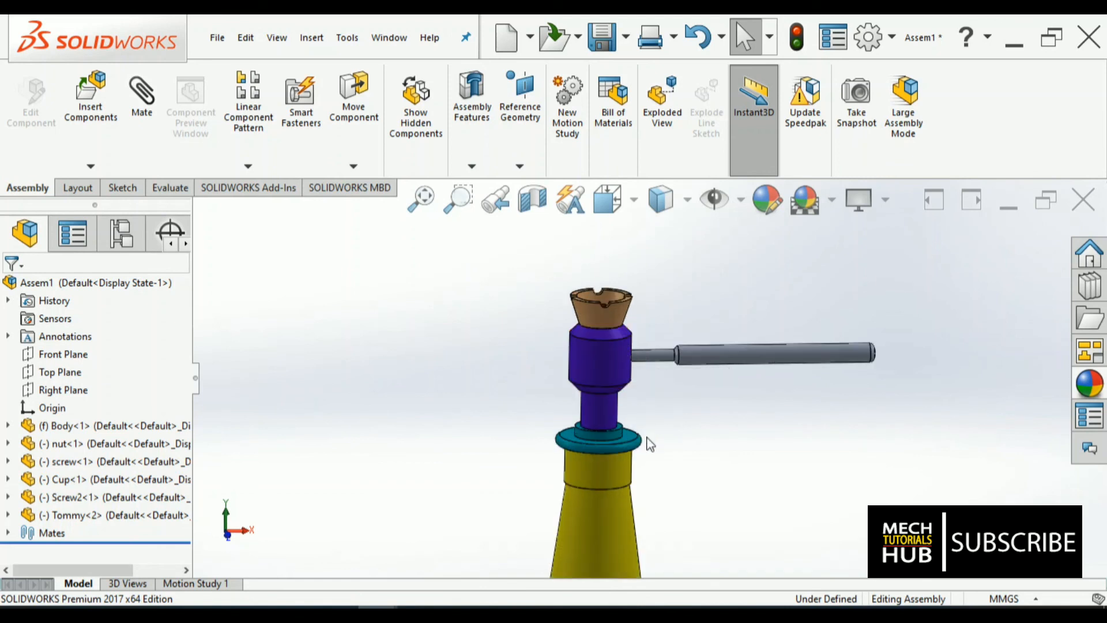
{"action": "scroll", "coordinate": [650, 444], "scroll_direction": "up", "scroll_amount": 2}
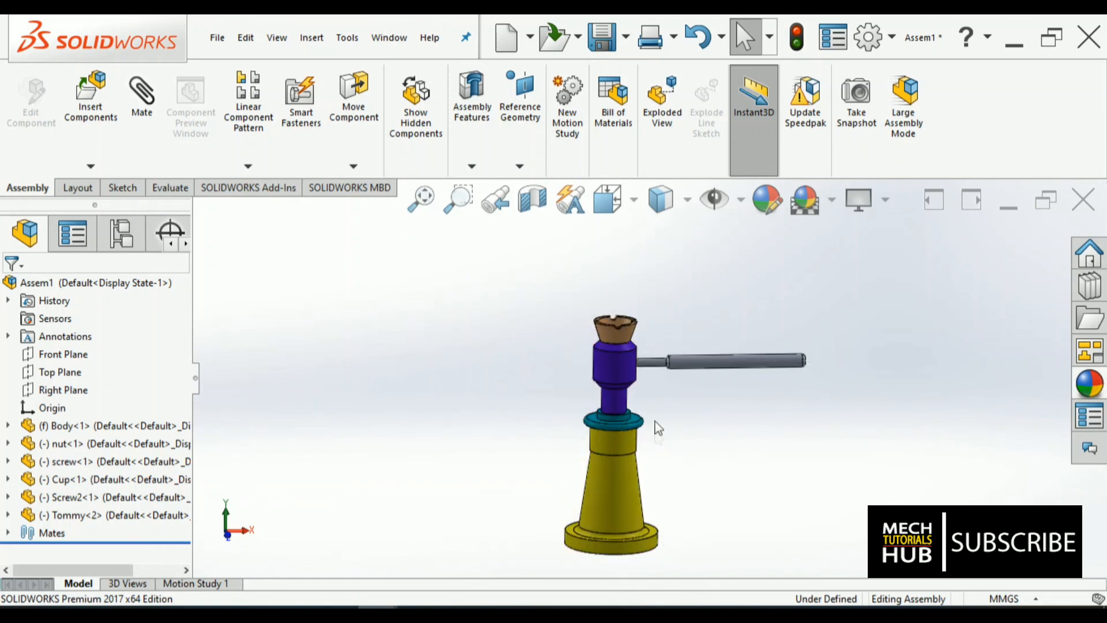
{"action": "scroll", "coordinate": [657, 532], "scroll_direction": "down", "scroll_amount": 2}
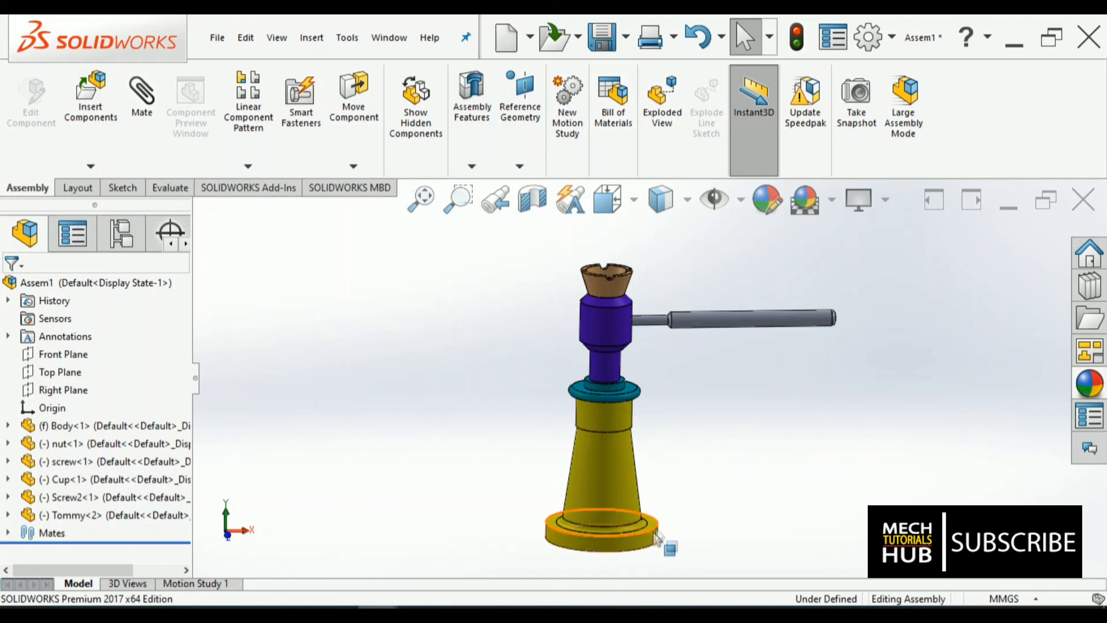
{"action": "left_click", "coordinate": [662, 201]}
{"action": "left_click", "coordinate": [663, 353]}
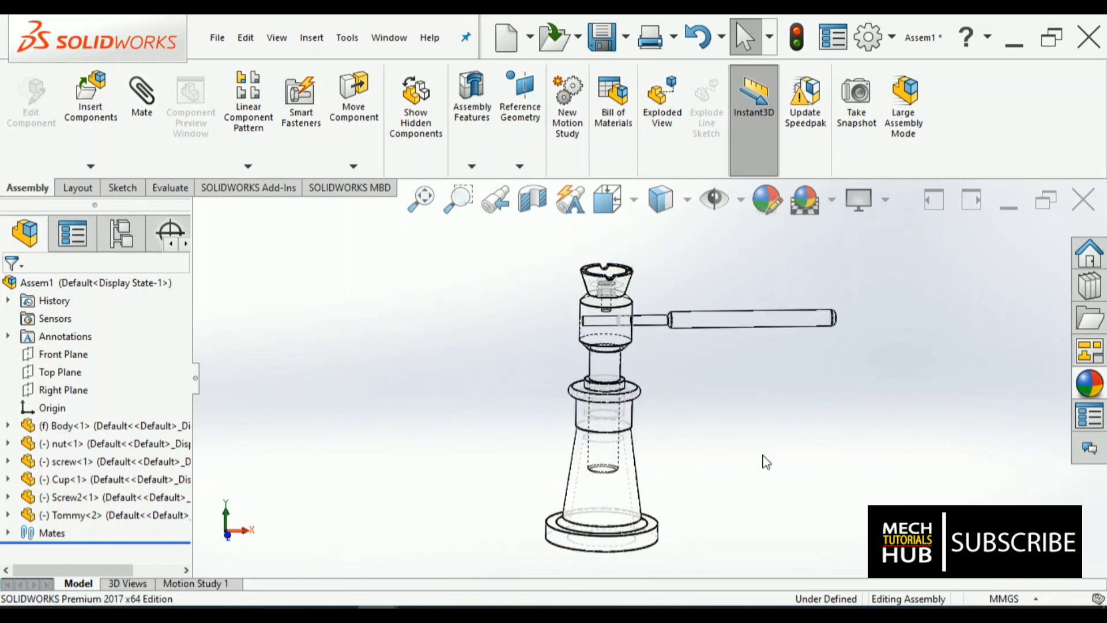
{"action": "left_click", "coordinate": [607, 199]}
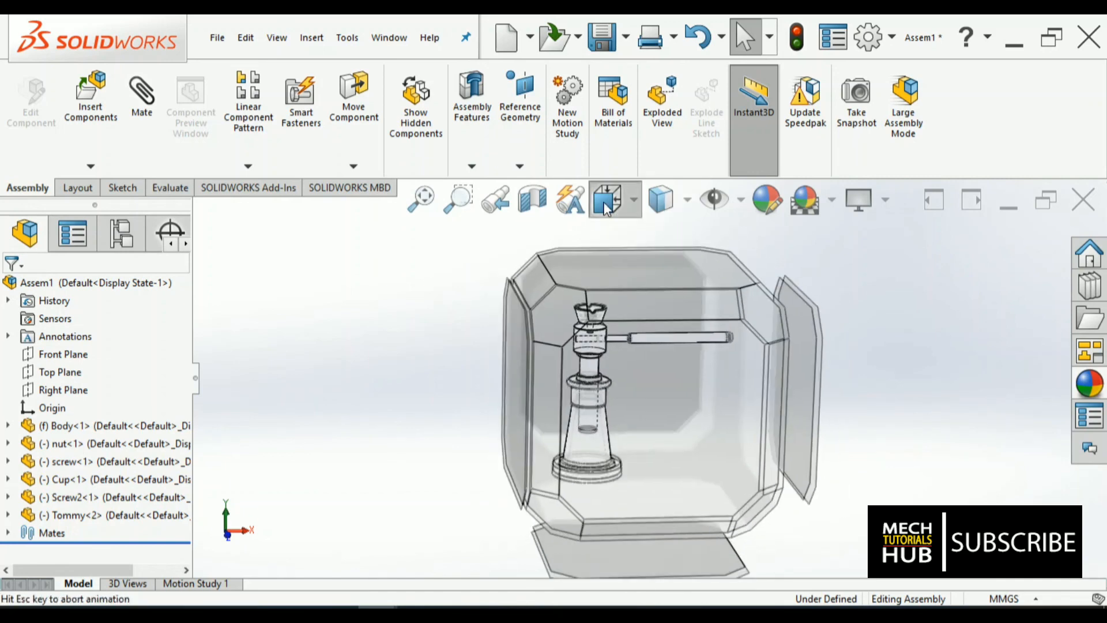
{"action": "left_click", "coordinate": [603, 465]}
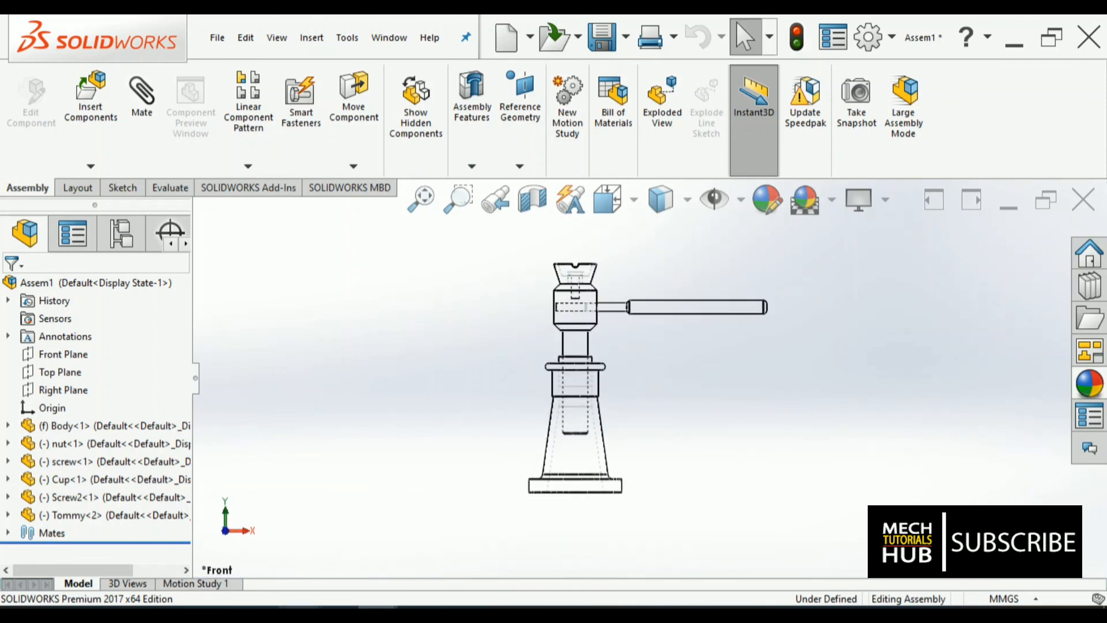
Compare the assembly with the ScrewJack drawing in Photos, then return to SOLIDWORKS and restore the Shaded With Edges display.
{"action": "left_click", "coordinate": [299, 615]}
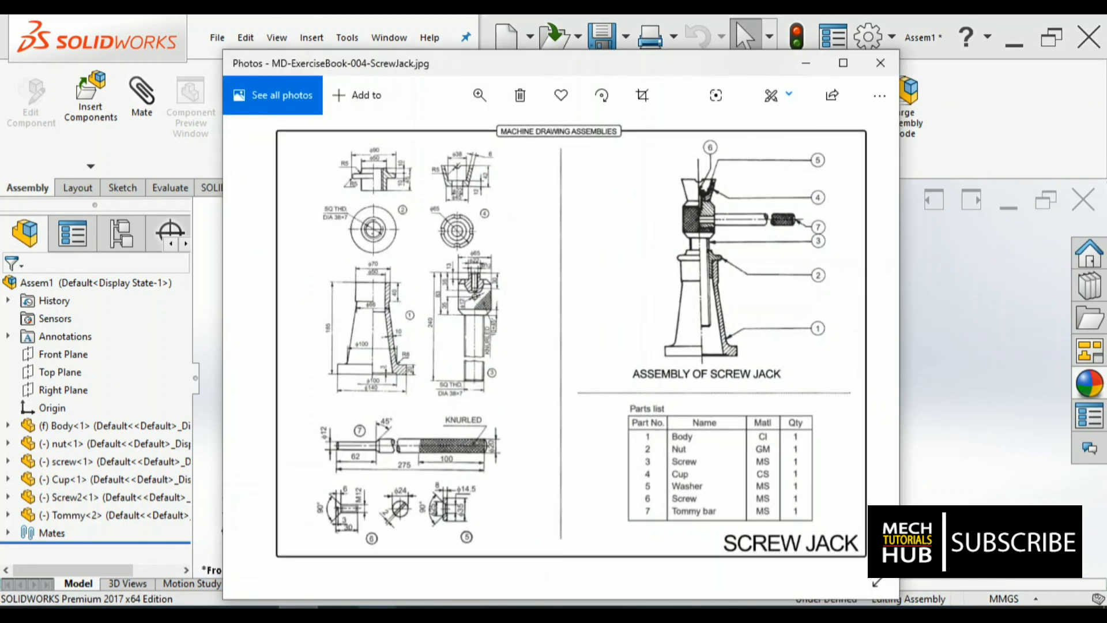
{"action": "left_click", "coordinate": [298, 615]}
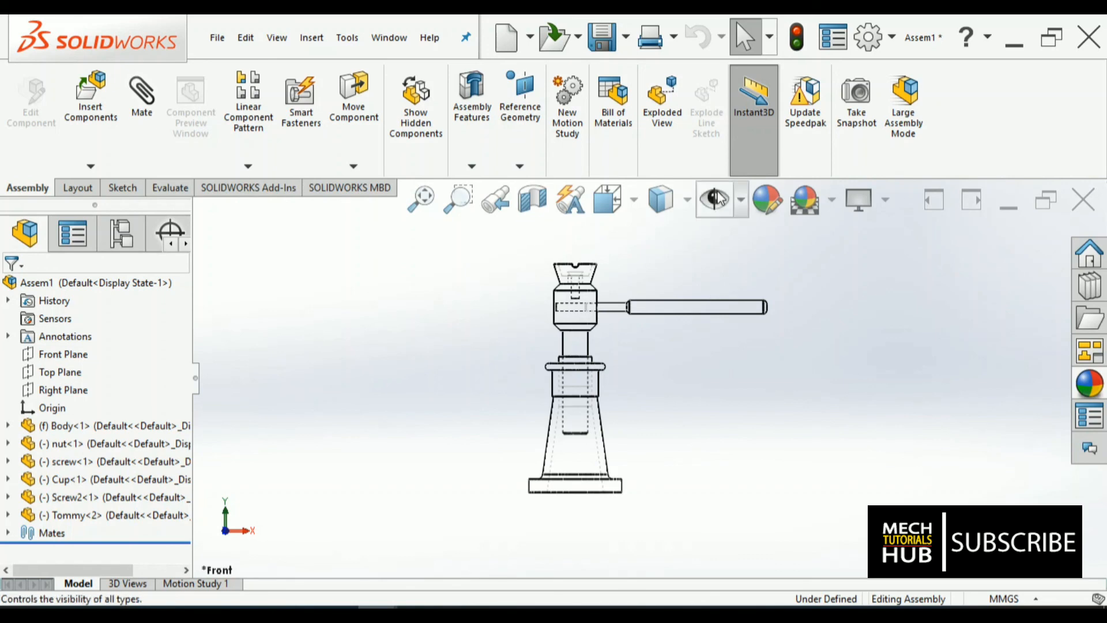
{"action": "left_click", "coordinate": [690, 203]}
{"action": "left_click", "coordinate": [670, 248]}
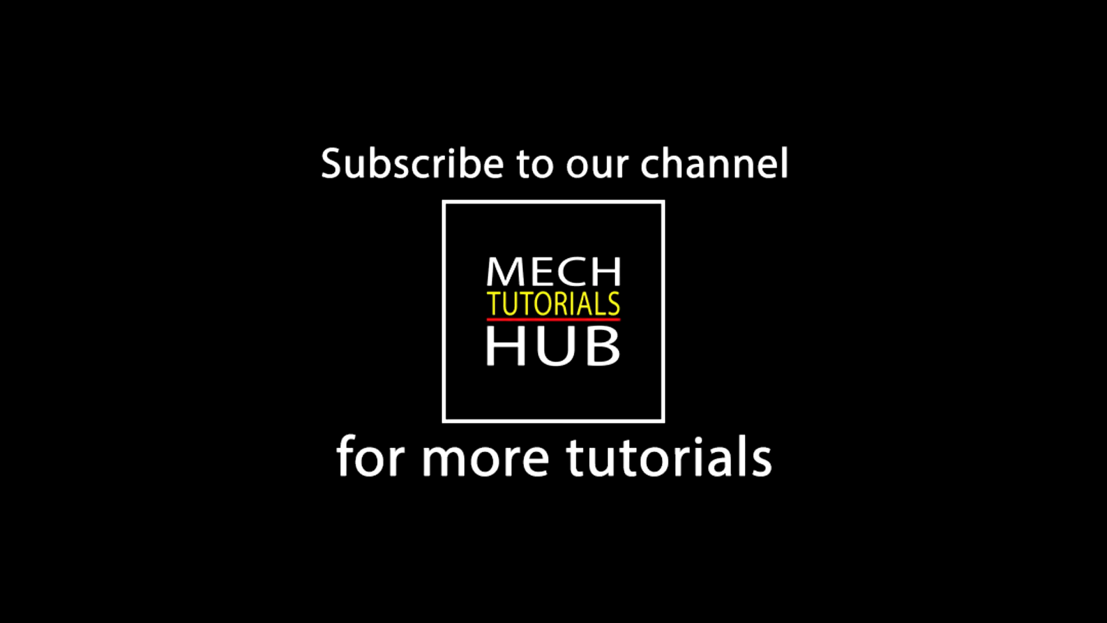